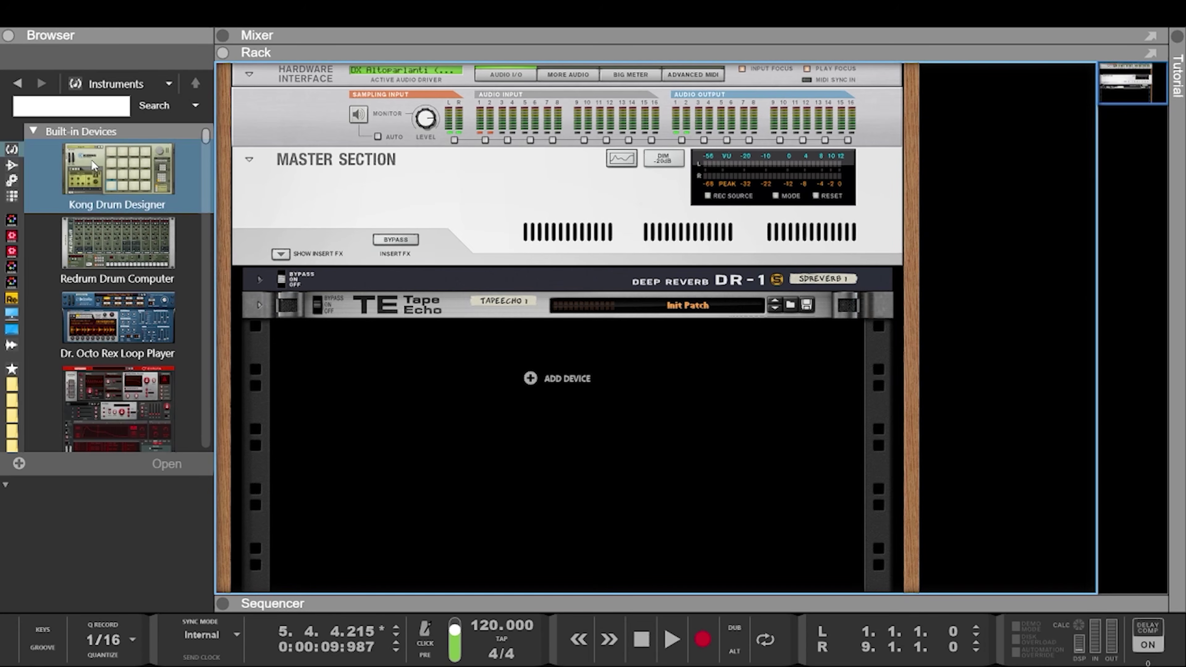
Search the built-in instruments for "bass" and add the Electric Bass instrument to the rack below the Tape Echo
{"action": "left_click", "coordinate": [37, 108]}
{"action": "type", "text": "bass"}
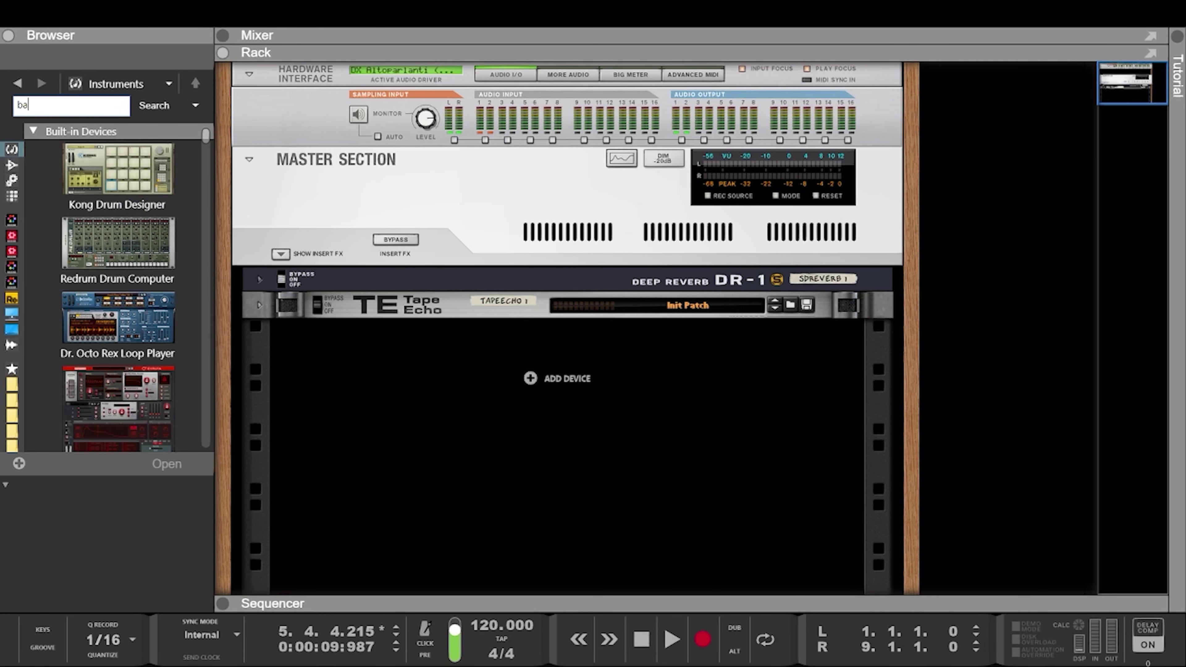
{"action": "key", "text": "Return"}
{"action": "left_click", "coordinate": [99, 254]}
{"action": "left_click_drag", "start_coordinate": [98, 252], "coordinate": [472, 409]}
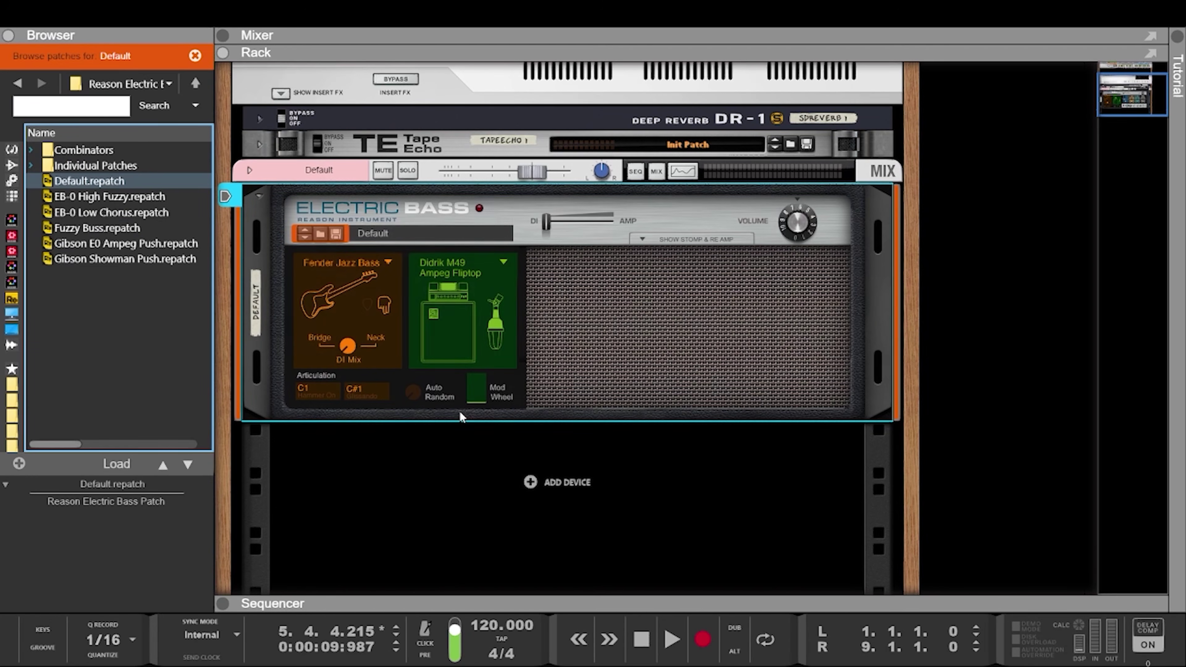
Add the Bassline Generator player to the Electric Bass and reset it to its init patch
{"action": "left_click", "coordinate": [12, 195]}
{"action": "scroll", "coordinate": [117, 378], "scroll_direction": "down", "scroll_amount": 1}
{"action": "left_click_drag", "start_coordinate": [102, 387], "coordinate": [562, 192]}
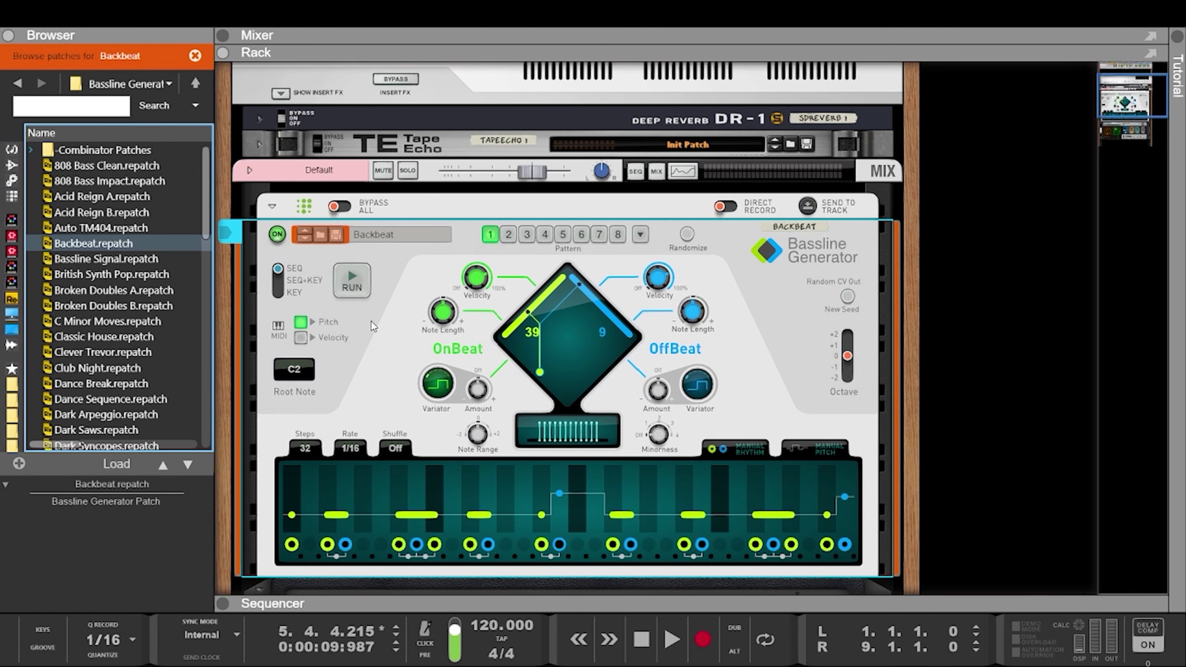
{"action": "right_click", "coordinate": [371, 321]}
{"action": "left_click", "coordinate": [504, 471]}
{"action": "scroll", "coordinate": [664, 369], "scroll_direction": "down", "scroll_amount": 2}
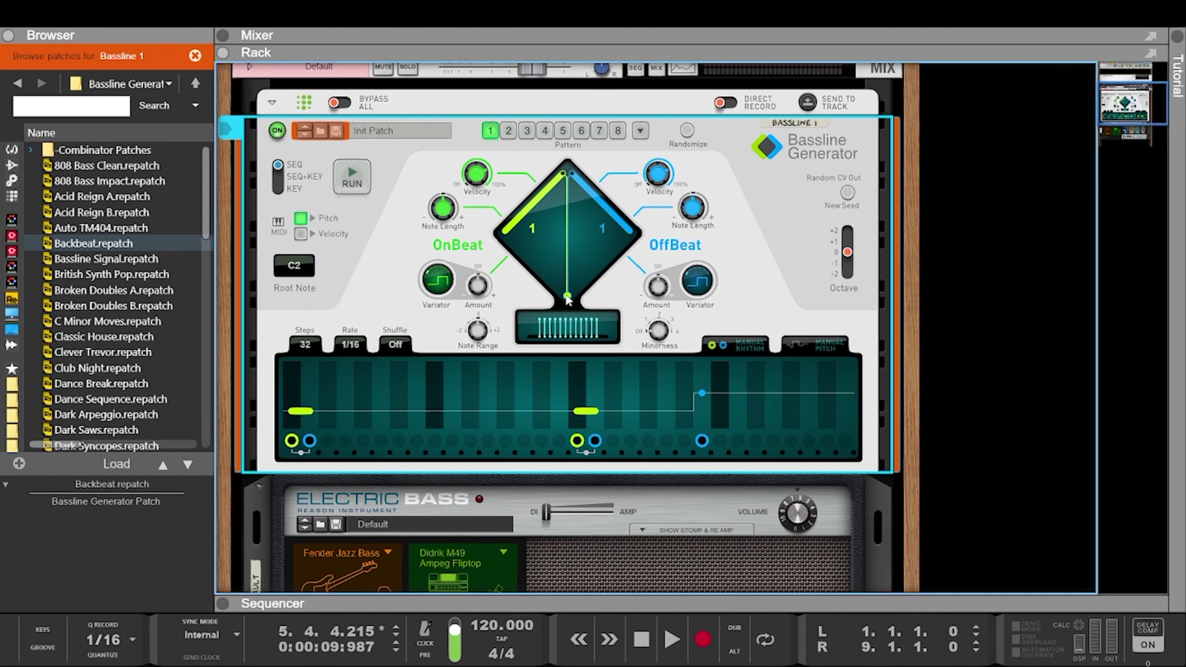
Set the Bassline Generator's OnBeat density to 22 and OffBeat density to 40, and run the bassline
{"action": "left_click_drag", "start_coordinate": [566, 297], "coordinate": [584, 233]}
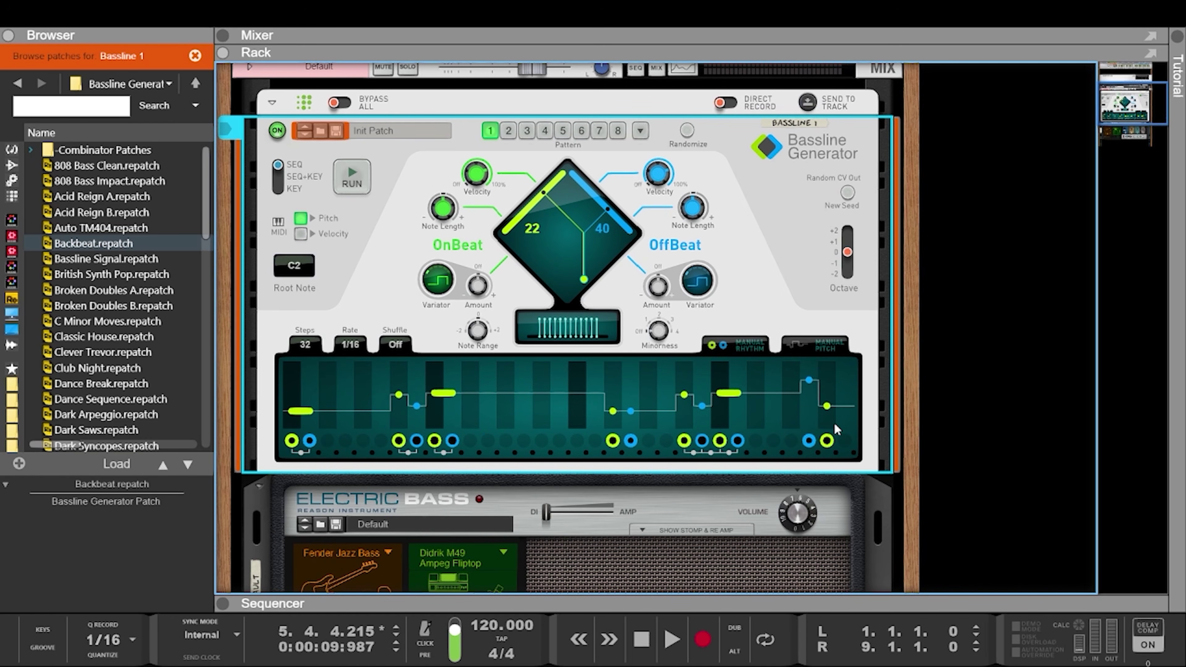
{"action": "left_click", "coordinate": [351, 182]}
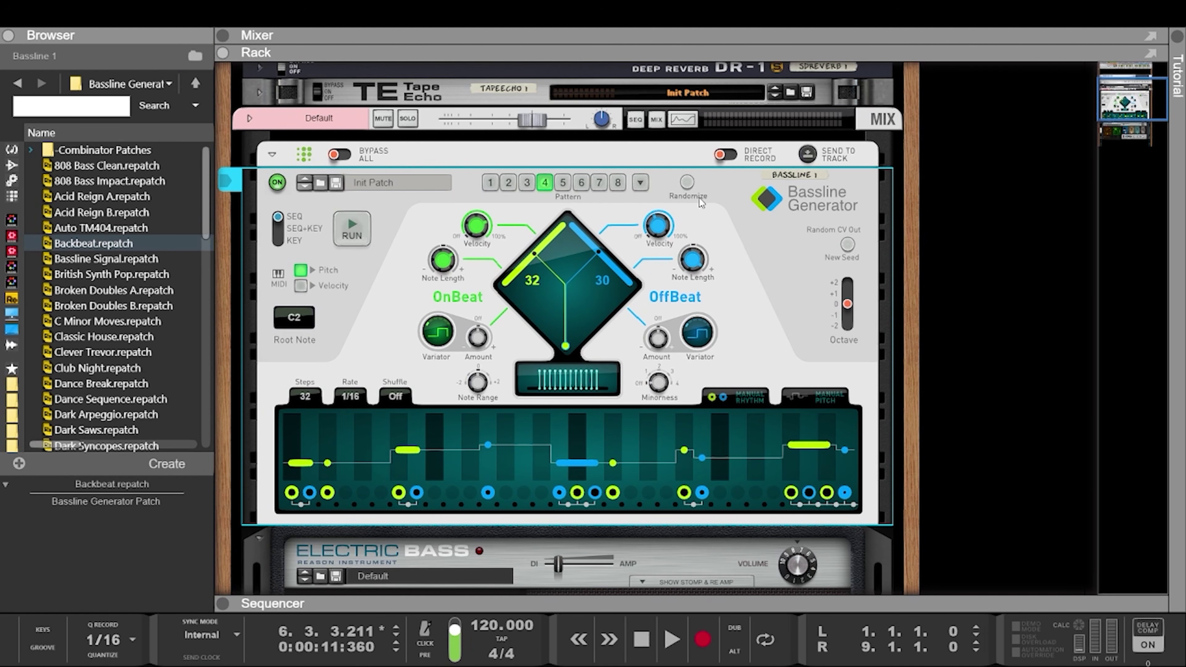
Randomize the bassline pattern several times and audition pattern 2 of the Bassline Generator
{"action": "left_click", "coordinate": [689, 185]}
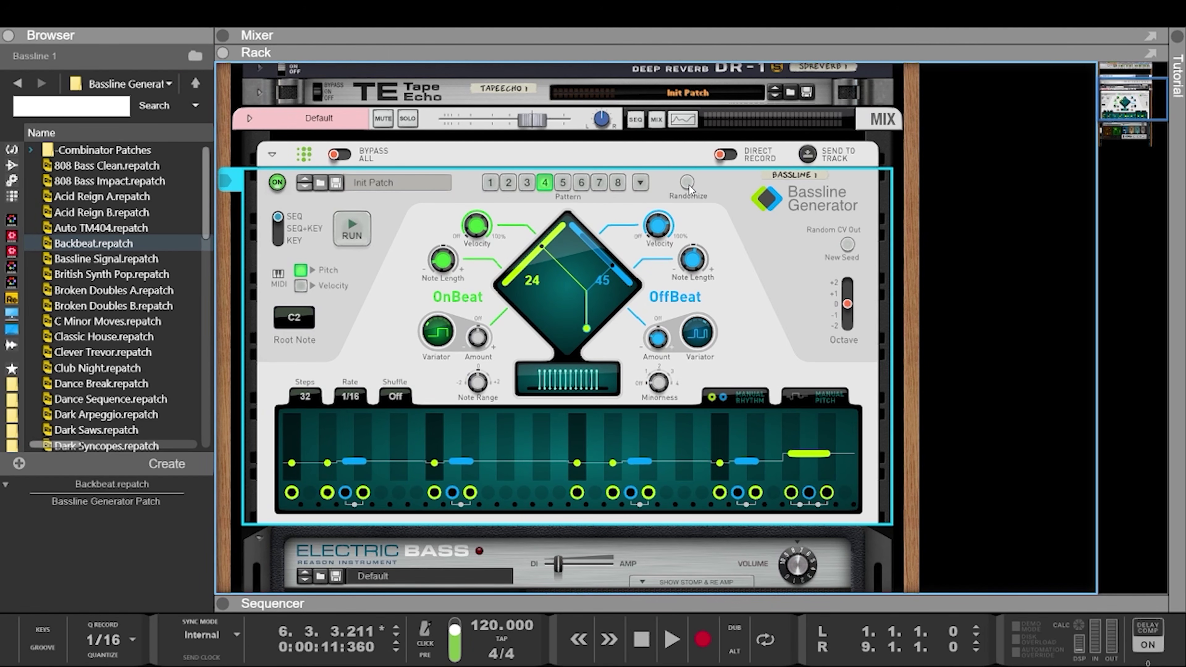
{"action": "left_click", "coordinate": [689, 185]}
{"action": "left_click", "coordinate": [689, 185]}
{"action": "left_click", "coordinate": [688, 185]}
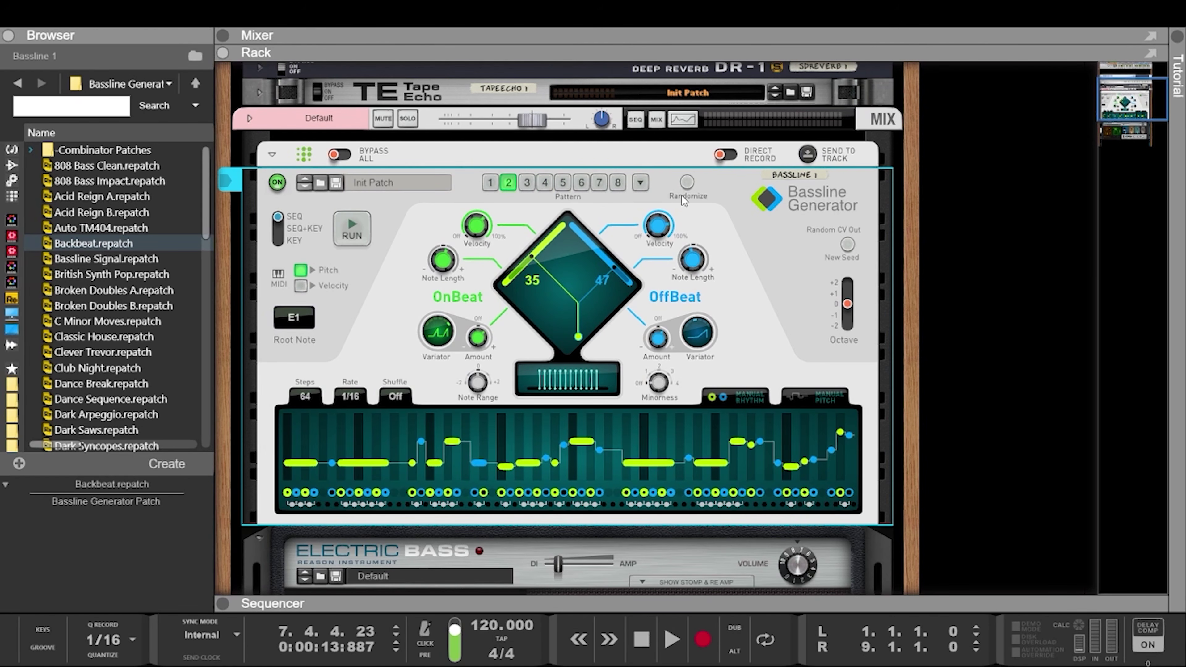
{"action": "left_click", "coordinate": [357, 229]}
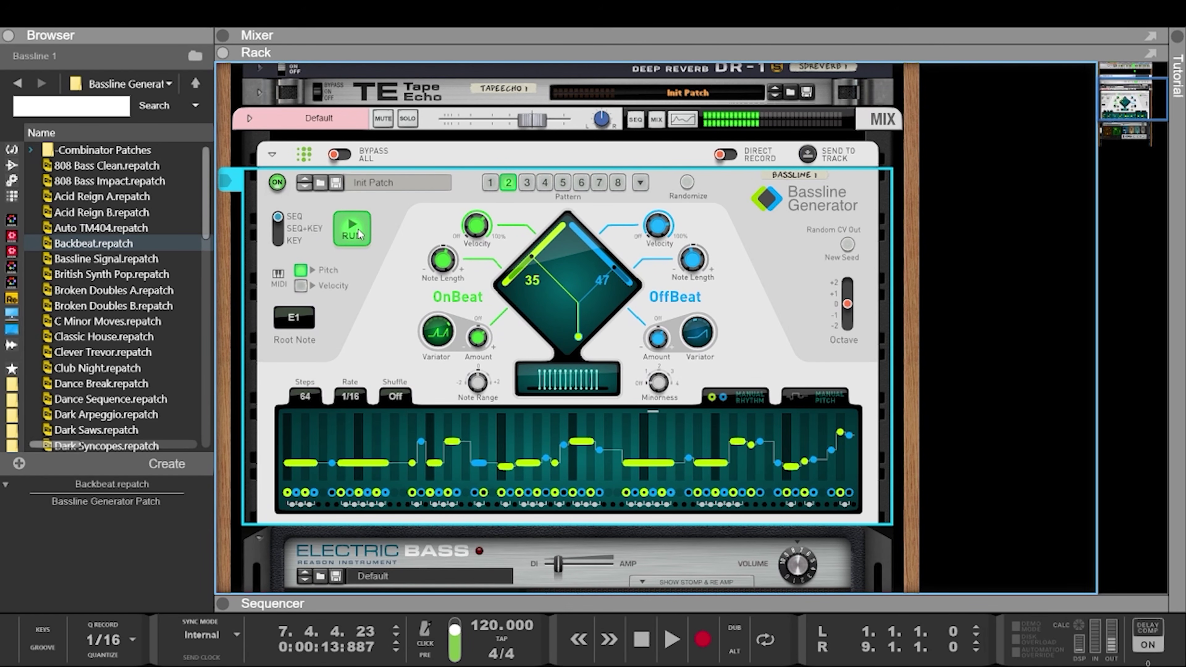
{"action": "left_click", "coordinate": [357, 229]}
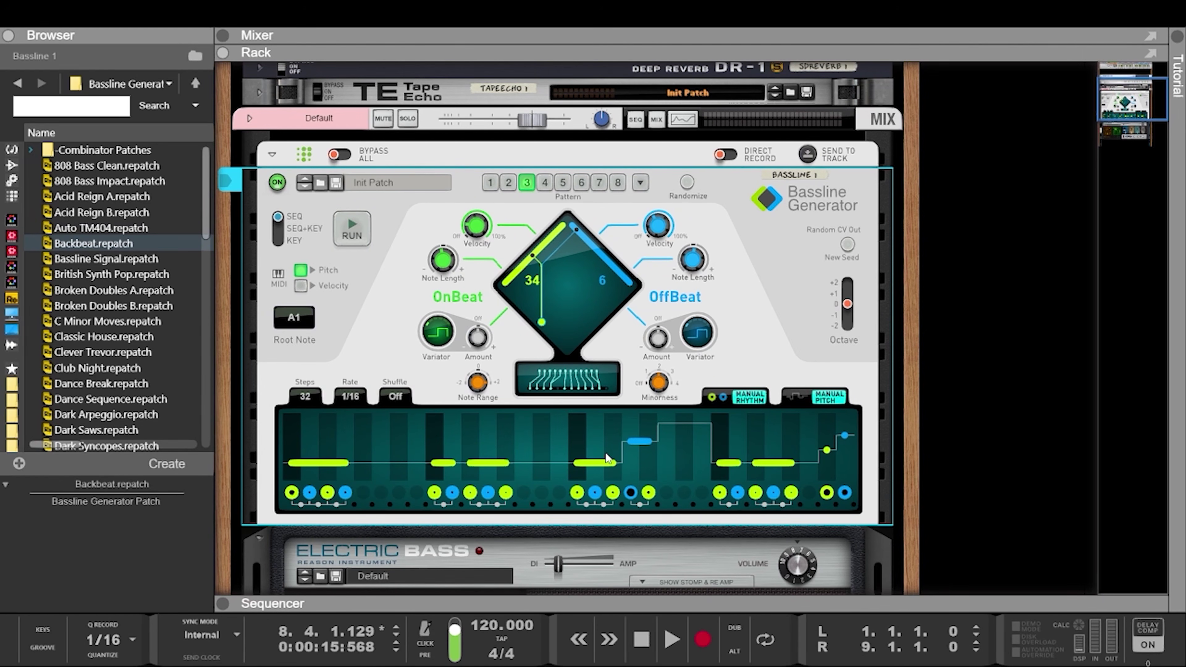
Add an OnBeat note at step 7 of bassline pattern 3, lower its pitch slightly and audition the pattern
{"action": "left_click", "coordinate": [401, 466]}
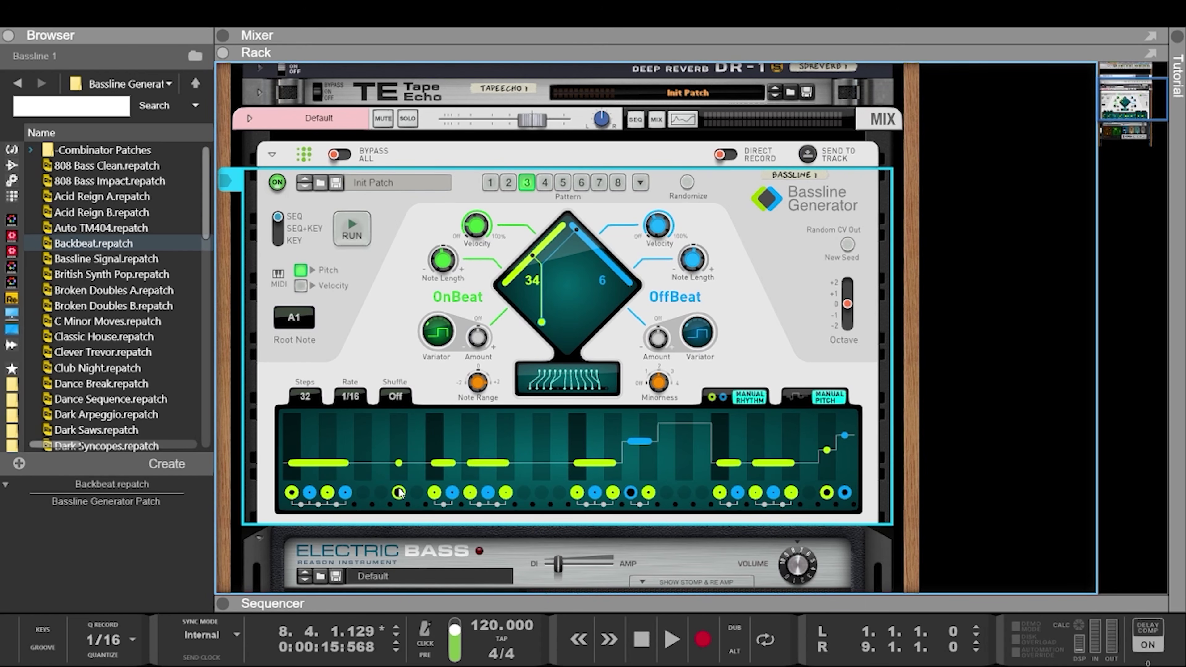
{"action": "mouse_move", "coordinate": [400, 467]}
{"action": "left_mouse_down"}
{"action": "mouse_move", "coordinate": [404, 446]}
{"action": "mouse_move", "coordinate": [404, 483]}
{"action": "left_mouse_up"}
{"action": "left_click", "coordinate": [358, 227]}
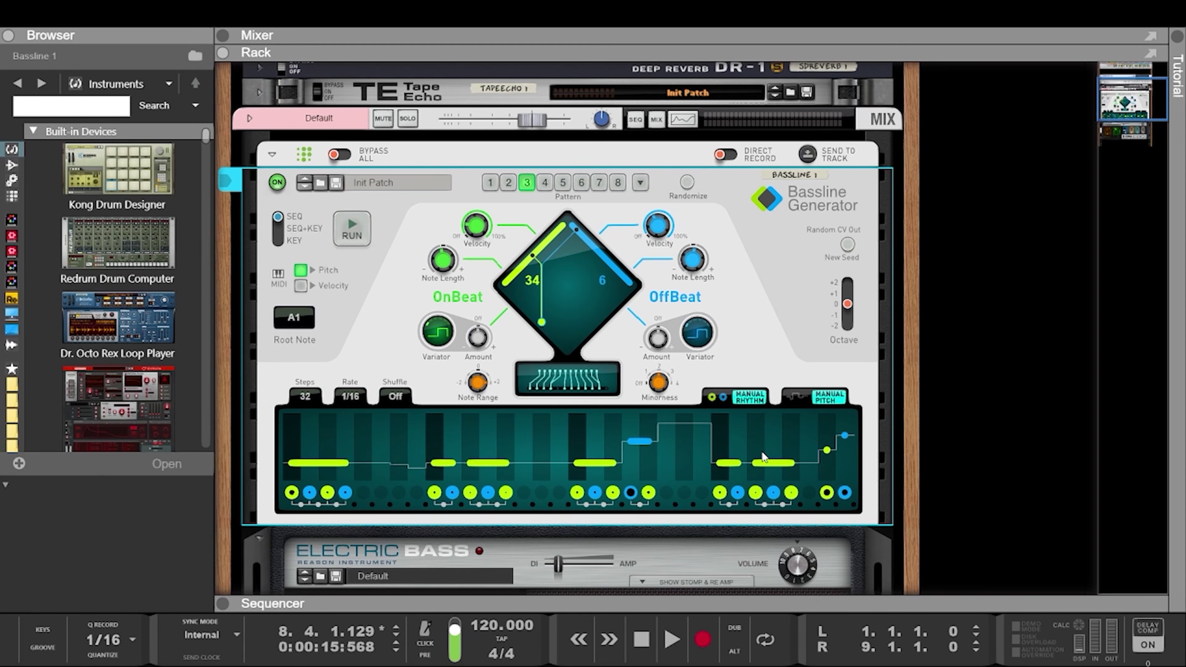
Add the Reason Drum Kits instrument in a second rack column and browse the player devices for the Drum Sequencer
{"action": "left_click_drag", "start_coordinate": [208, 140], "coordinate": [207, 271]}
{"action": "left_click_drag", "start_coordinate": [140, 215], "coordinate": [996, 313]}
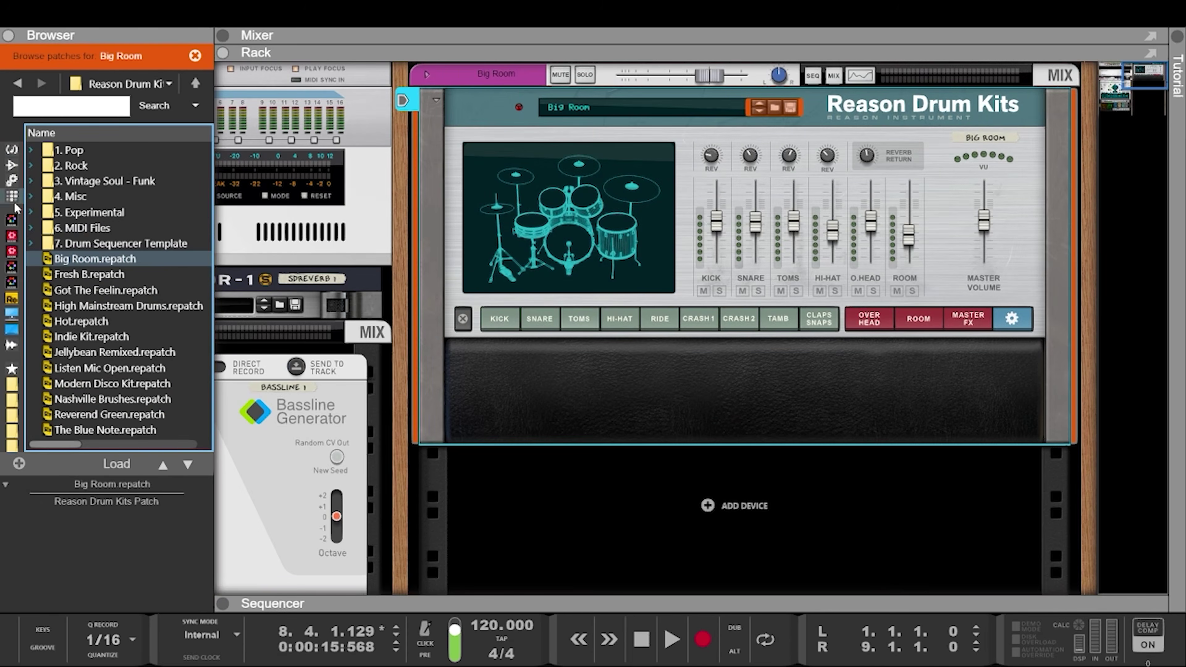
{"action": "left_click", "coordinate": [11, 196]}
{"action": "scroll", "coordinate": [179, 386], "scroll_direction": "down", "scroll_amount": 2}
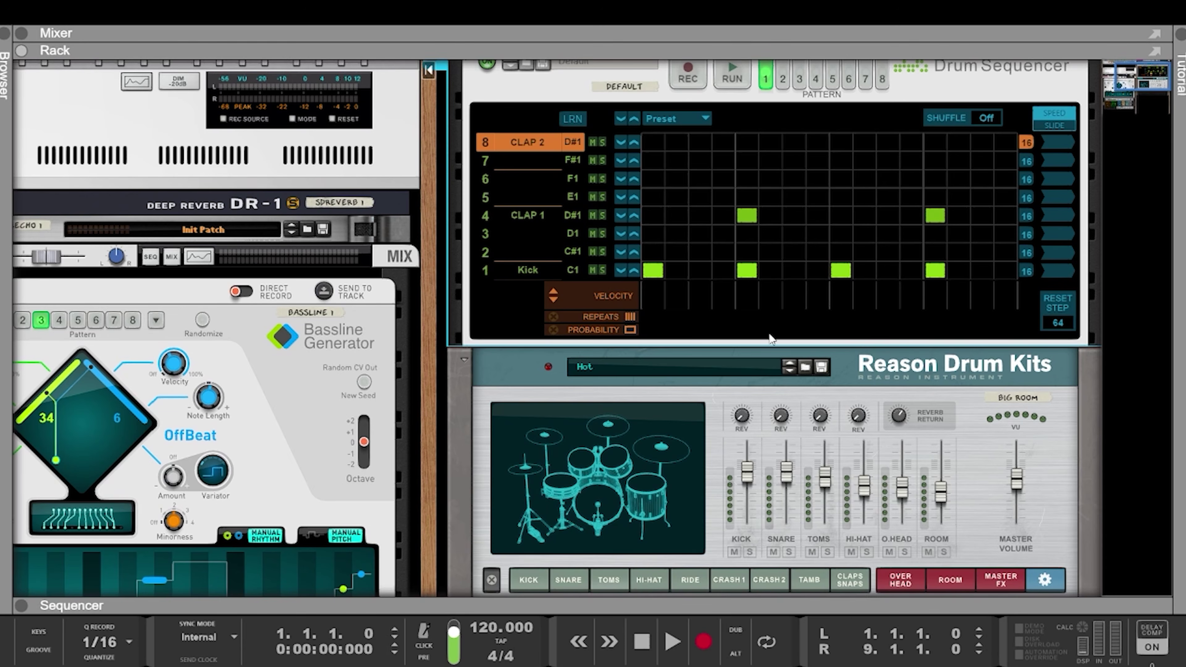
During playback, enable sends 1 and 2 on the Big Room mixer channel, reduce the send level, and stop playback
{"action": "left_click", "coordinate": [673, 642]}
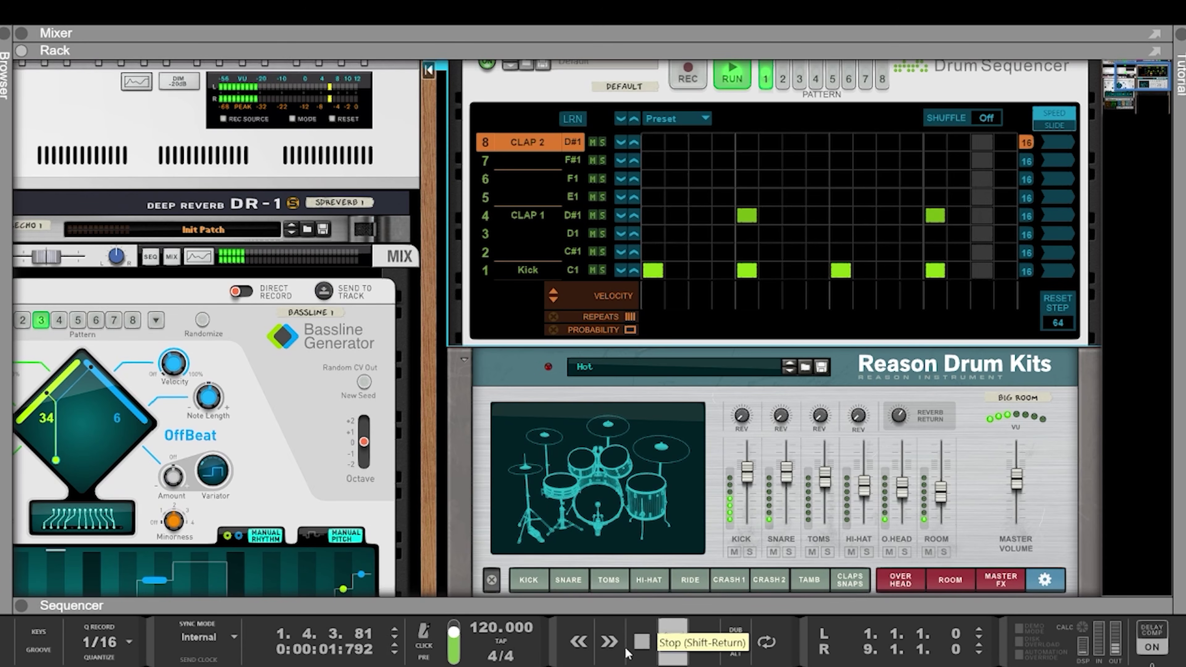
{"action": "key", "text": "F5"}
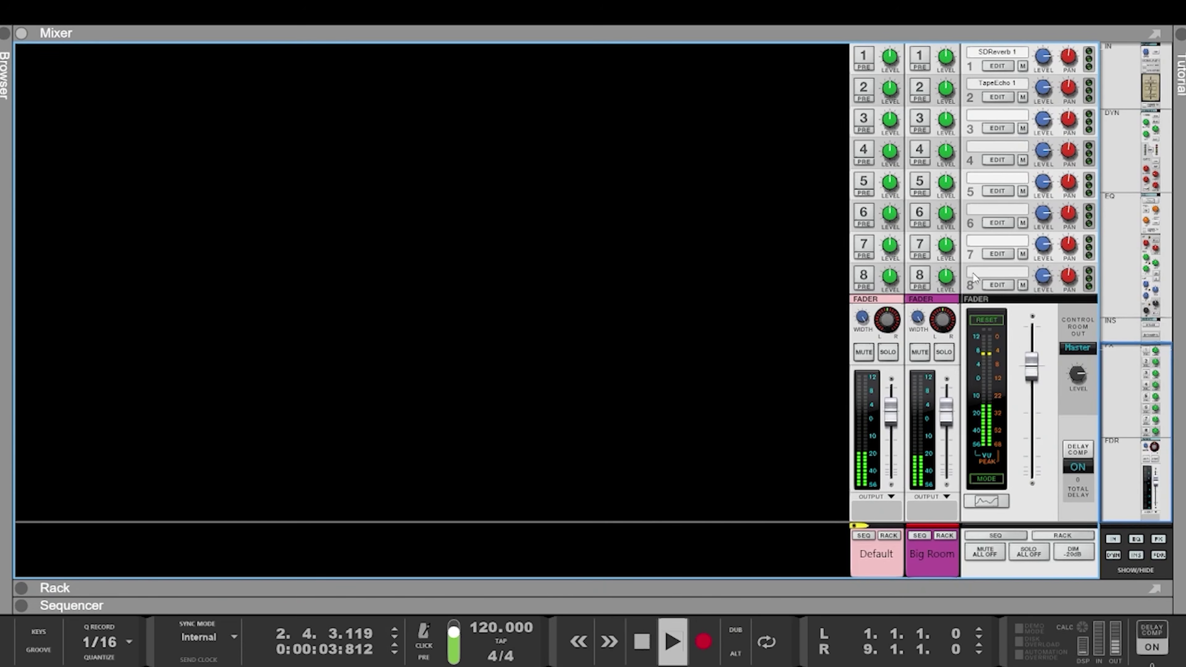
{"action": "scroll", "coordinate": [923, 208], "scroll_direction": "up", "scroll_amount": 3}
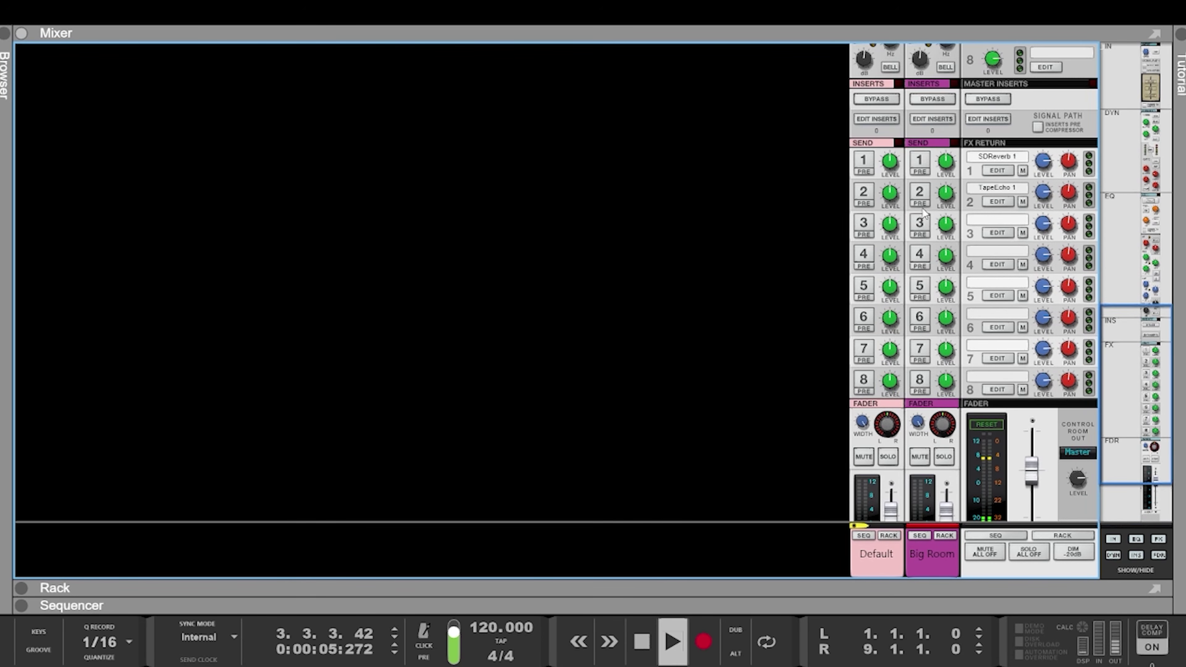
{"action": "left_click", "coordinate": [920, 162]}
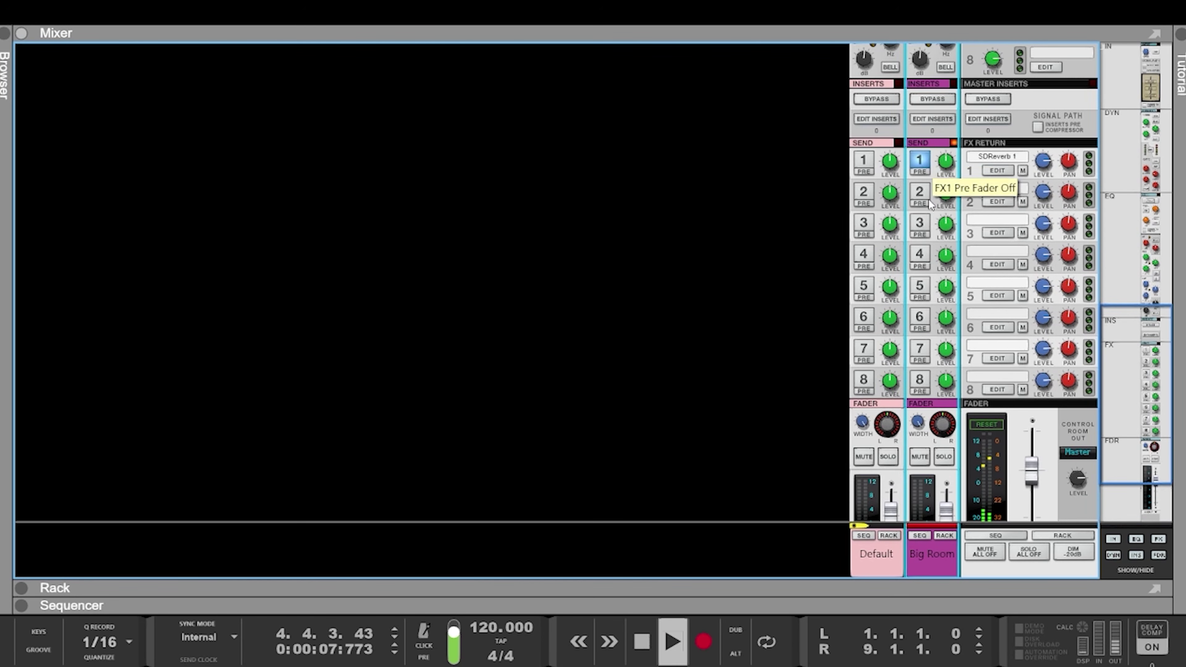
{"action": "left_click", "coordinate": [919, 192]}
{"action": "left_click_drag", "start_coordinate": [945, 192], "coordinate": [963, 239]}
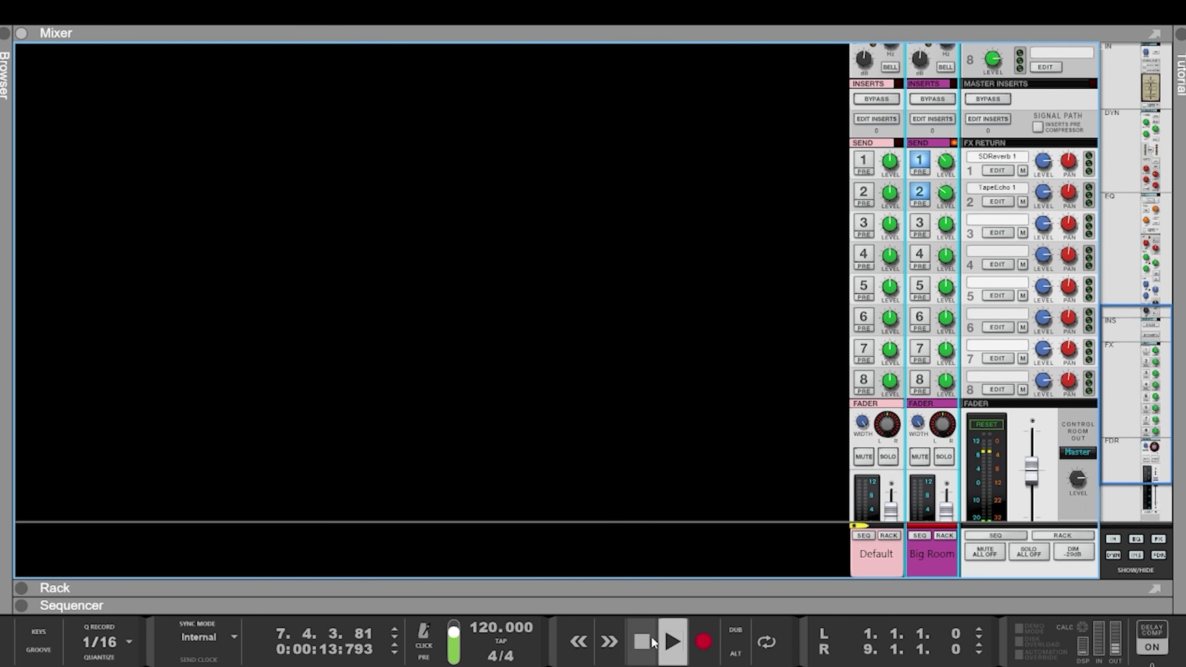
{"action": "key", "text": "F6"}
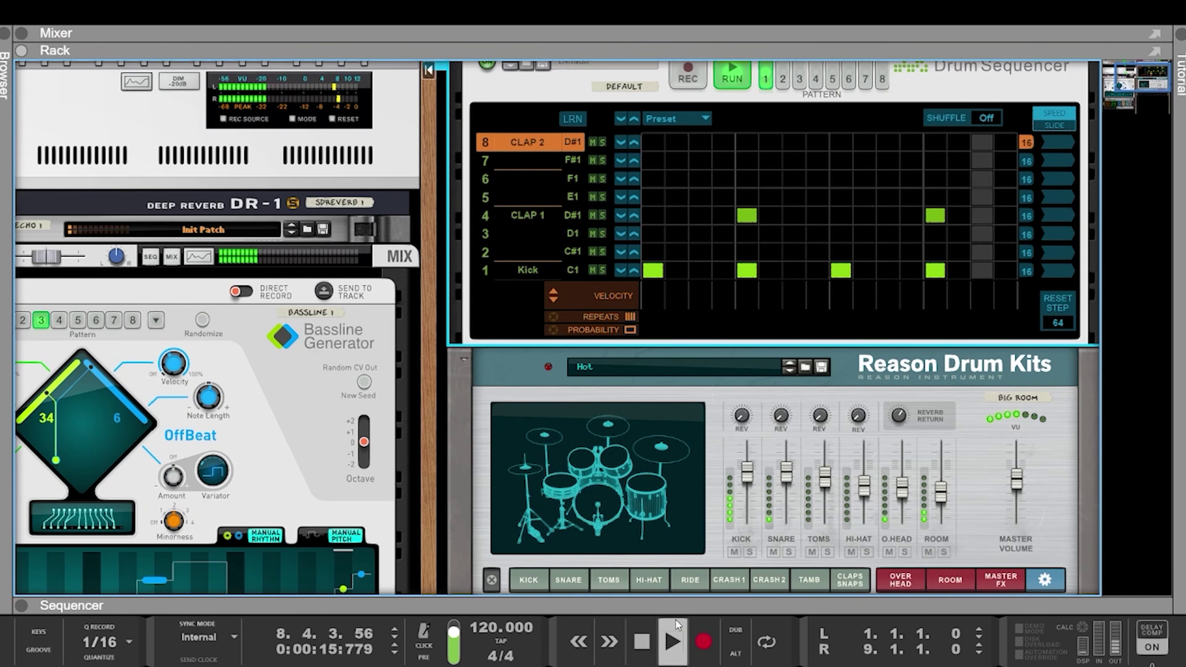
{"action": "left_click", "coordinate": [647, 641]}
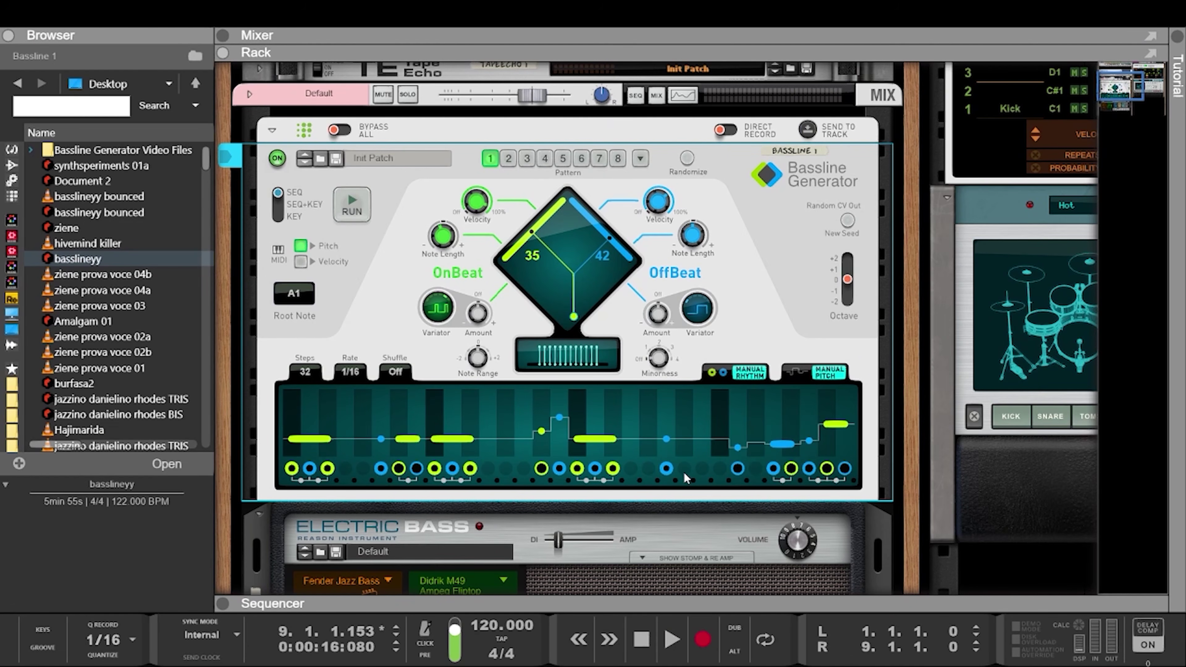
Add notes at steps 23 to 25 of bassline pattern 1 and audition the pattern
{"action": "left_click_drag", "start_coordinate": [684, 468], "coordinate": [720, 469]}
{"action": "left_click", "coordinate": [352, 211]}
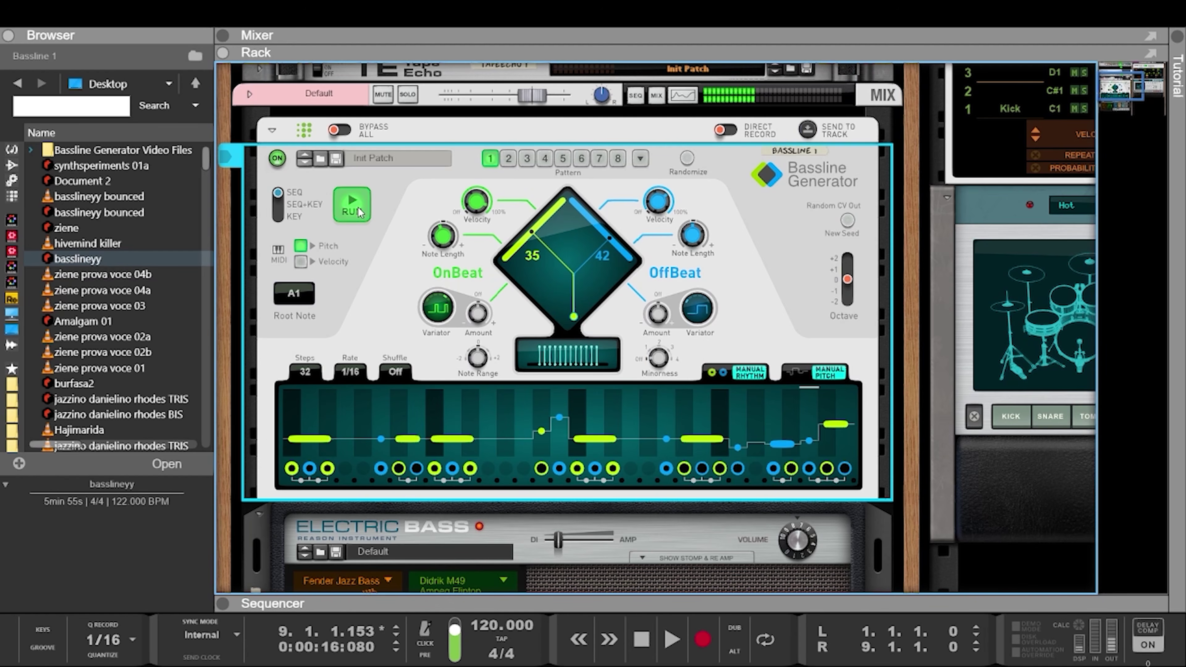
{"action": "left_click", "coordinate": [360, 213]}
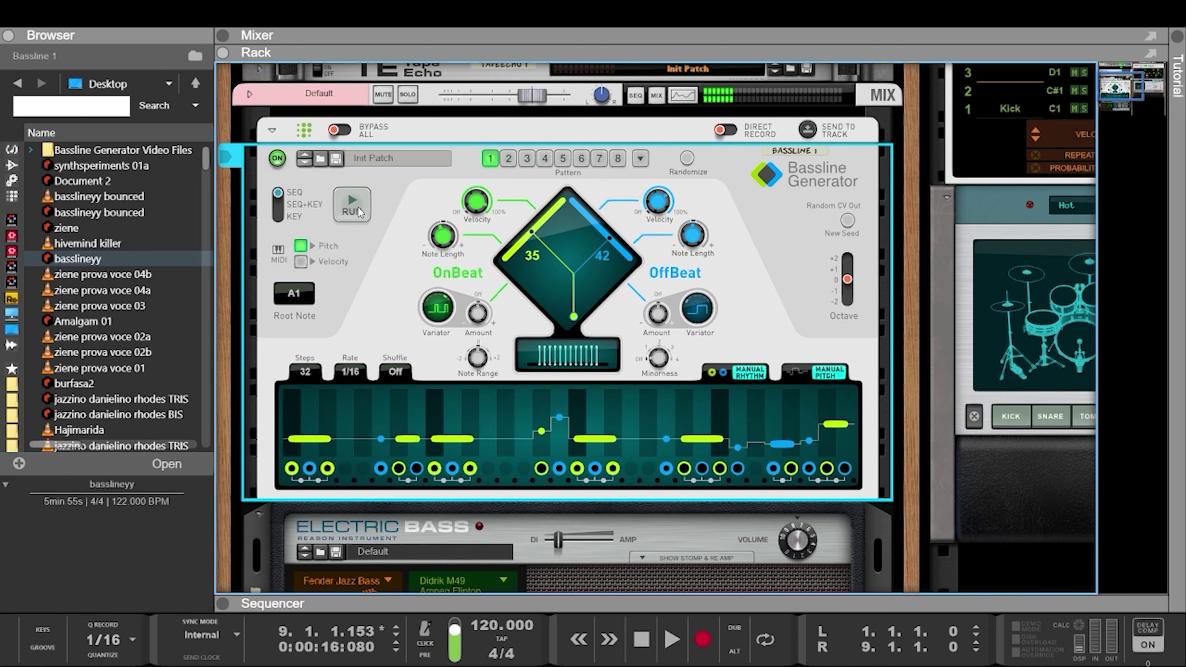
{"action": "scroll", "coordinate": [482, 624], "scroll_direction": "up", "scroll_amount": 2}
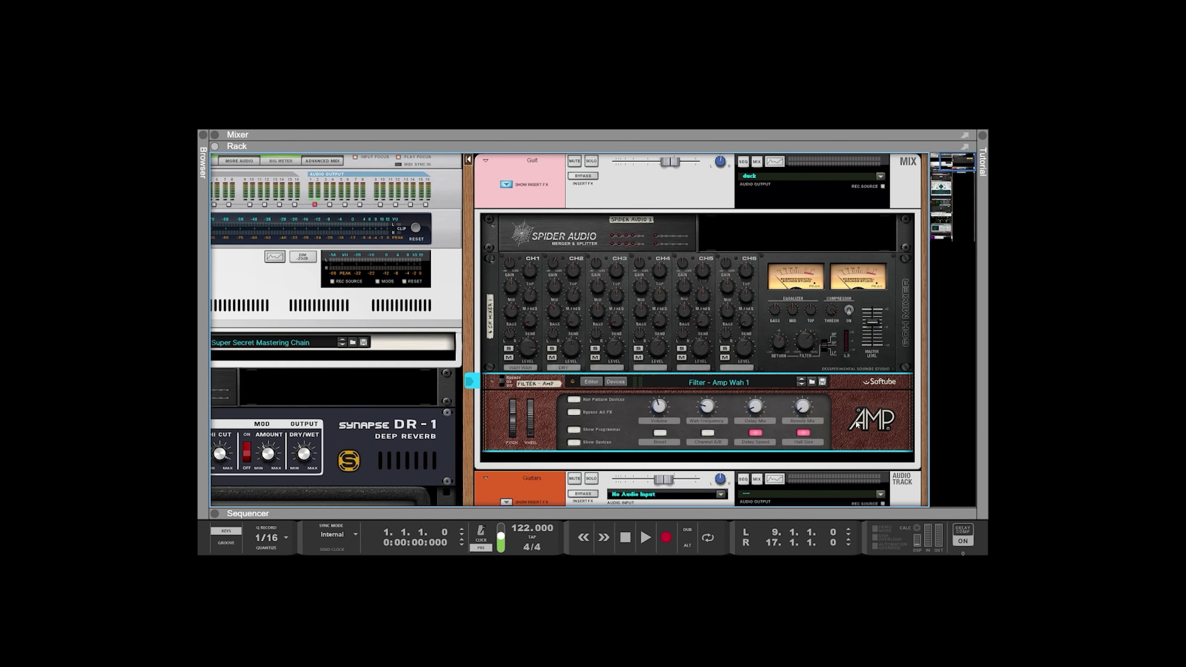
On the rack's rear, cable the Filter - Amp Combinator's left output to the channel 1 audio input of 6 CH Mixer 1
{"action": "key", "text": "Tab"}
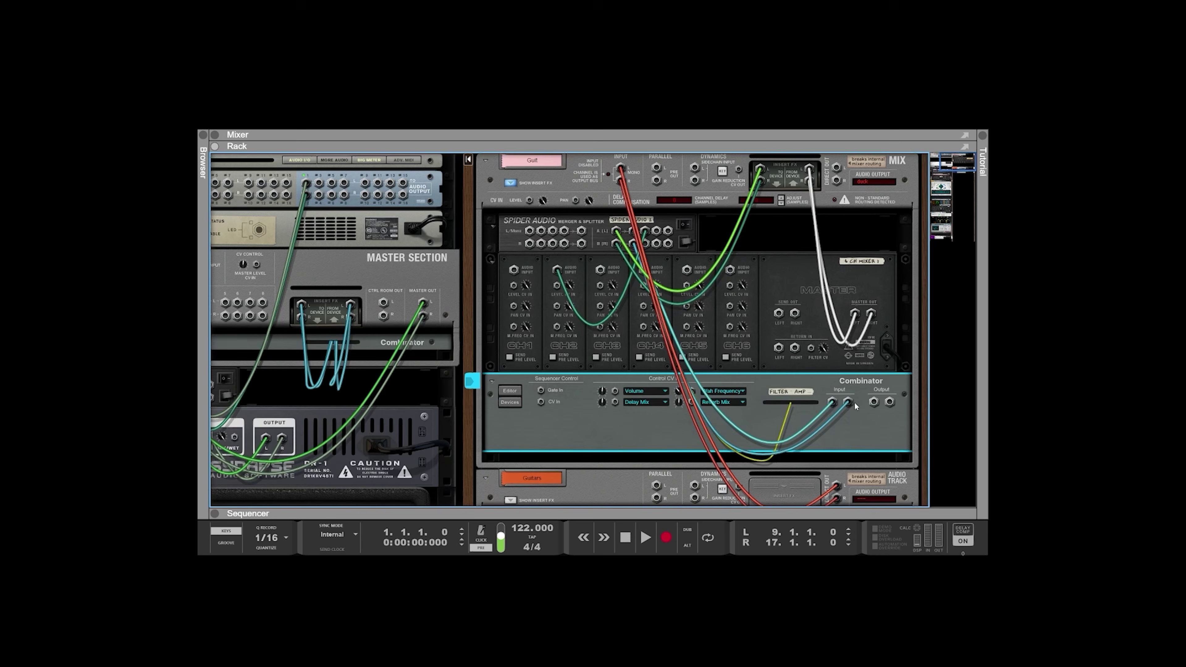
{"action": "left_click_drag", "start_coordinate": [873, 402], "coordinate": [524, 278]}
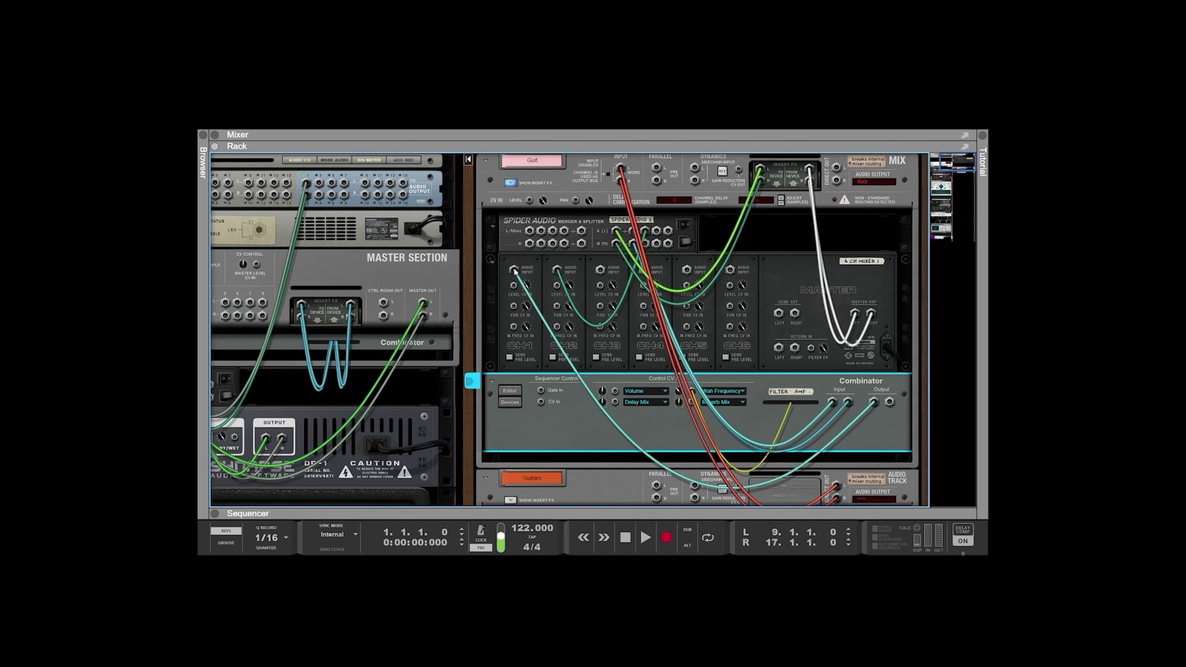
{"action": "key", "text": "Tab"}
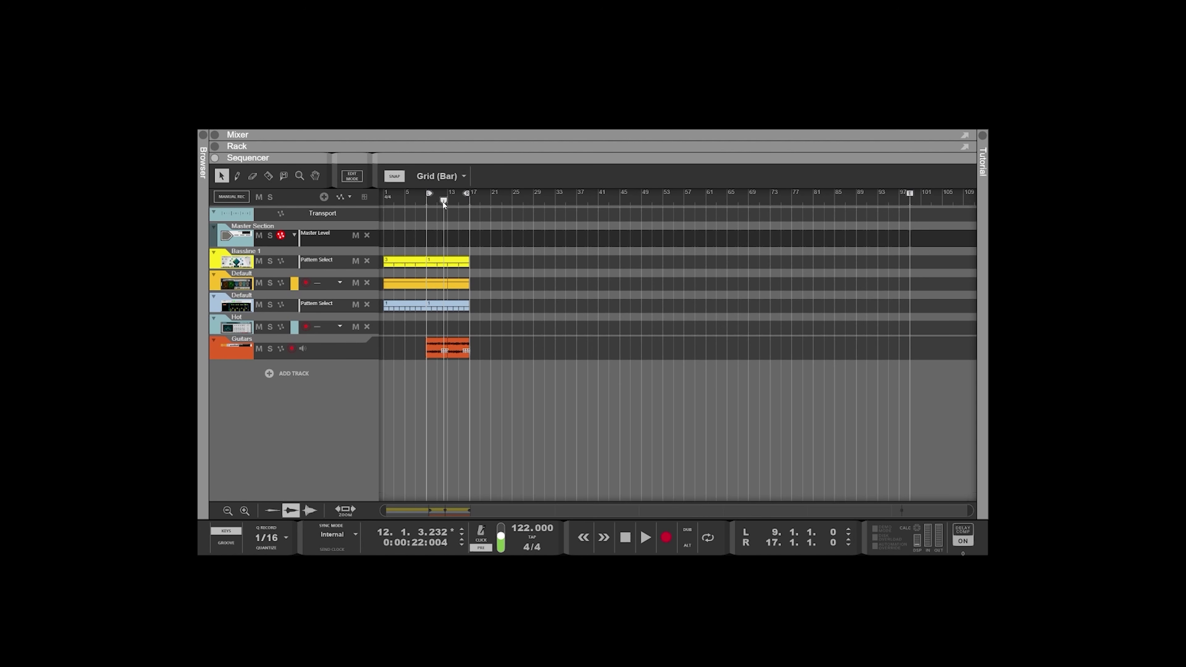
Play the song from bar 9 with the Bassline Generator in view, and stop playback
{"action": "left_click_drag", "start_coordinate": [444, 203], "coordinate": [427, 197]}
{"action": "key", "text": "space"}
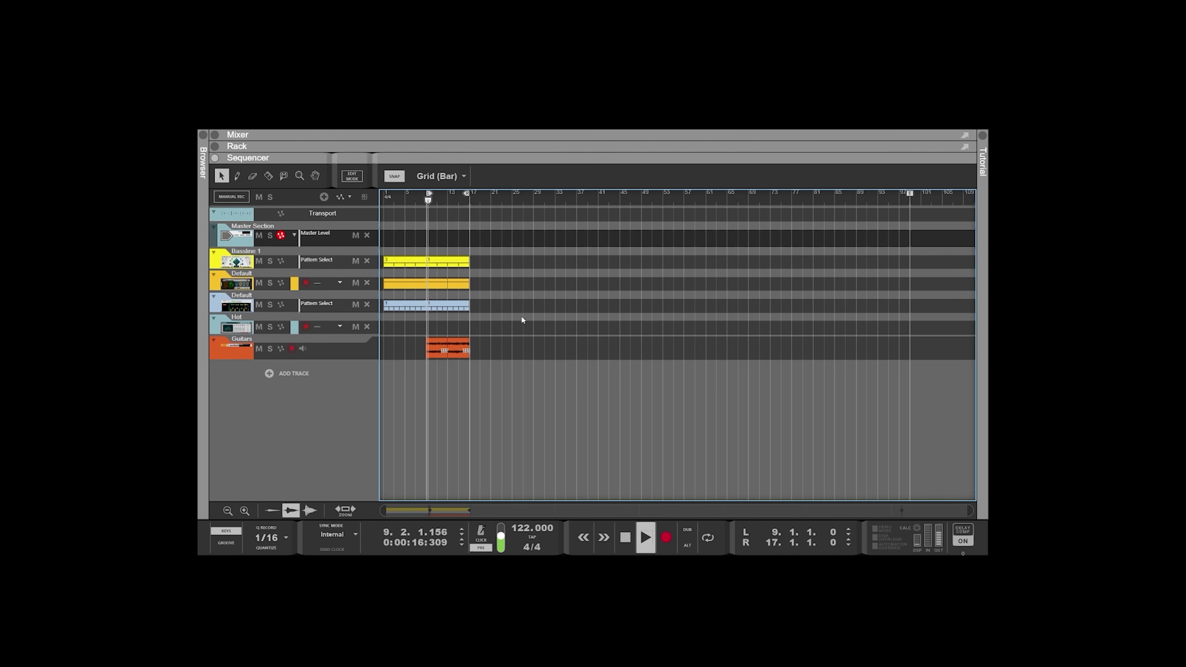
{"action": "key", "text": "F6"}
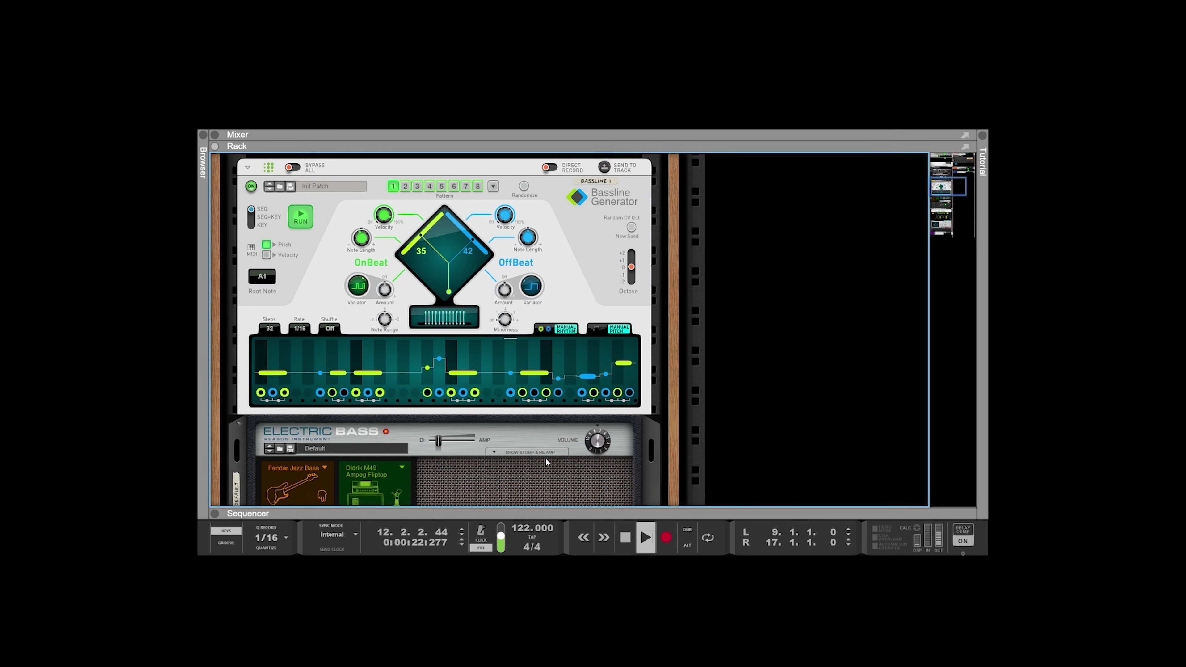
{"action": "left_click", "coordinate": [625, 538]}
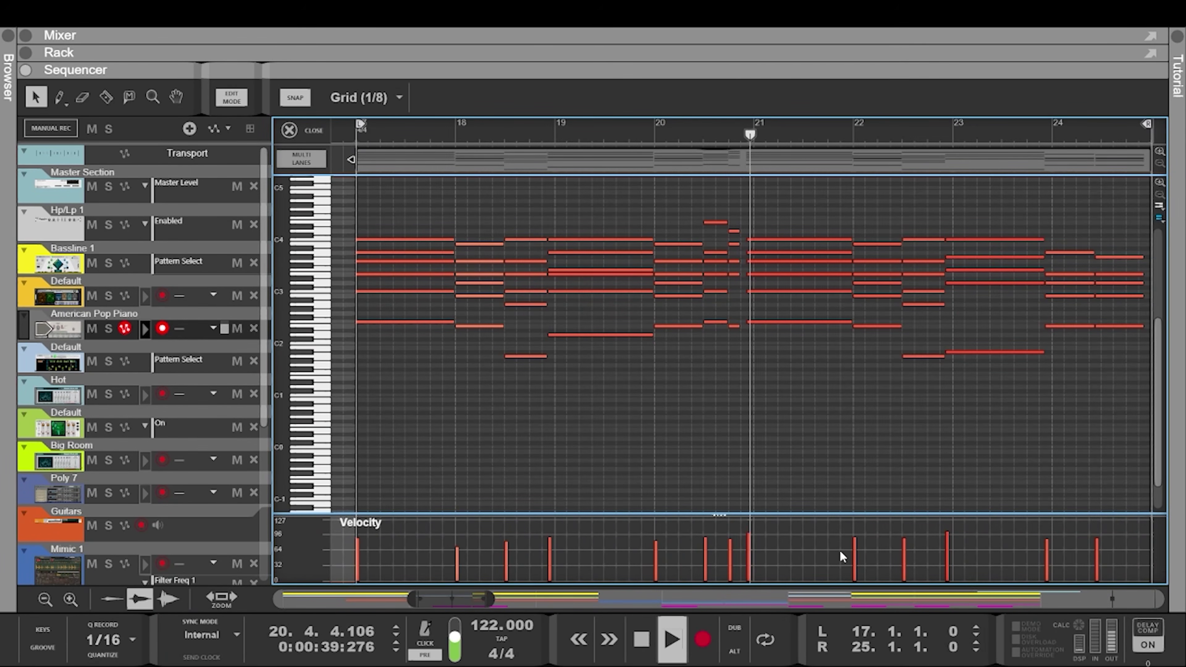
Show the rack, search the instruments for "layers" and add the Layers instrument to it
{"action": "key", "text": "F6"}
{"action": "scroll", "coordinate": [716, 454], "scroll_direction": "down", "scroll_amount": 1}
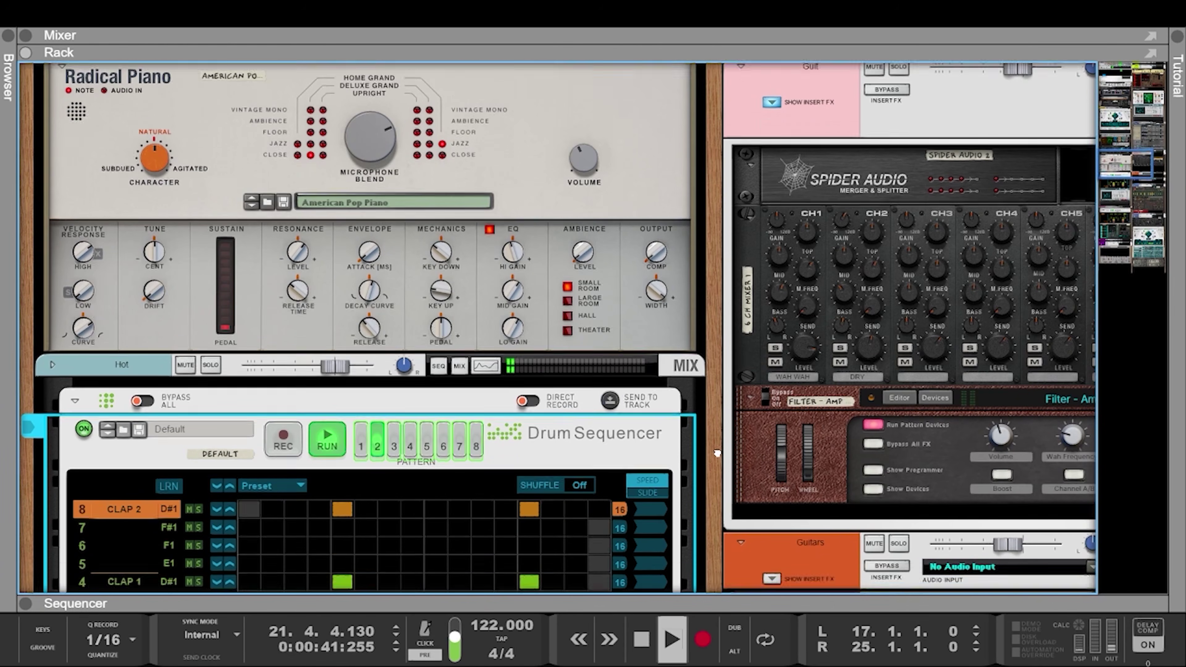
{"action": "scroll", "coordinate": [717, 453], "scroll_direction": "down", "scroll_amount": 5}
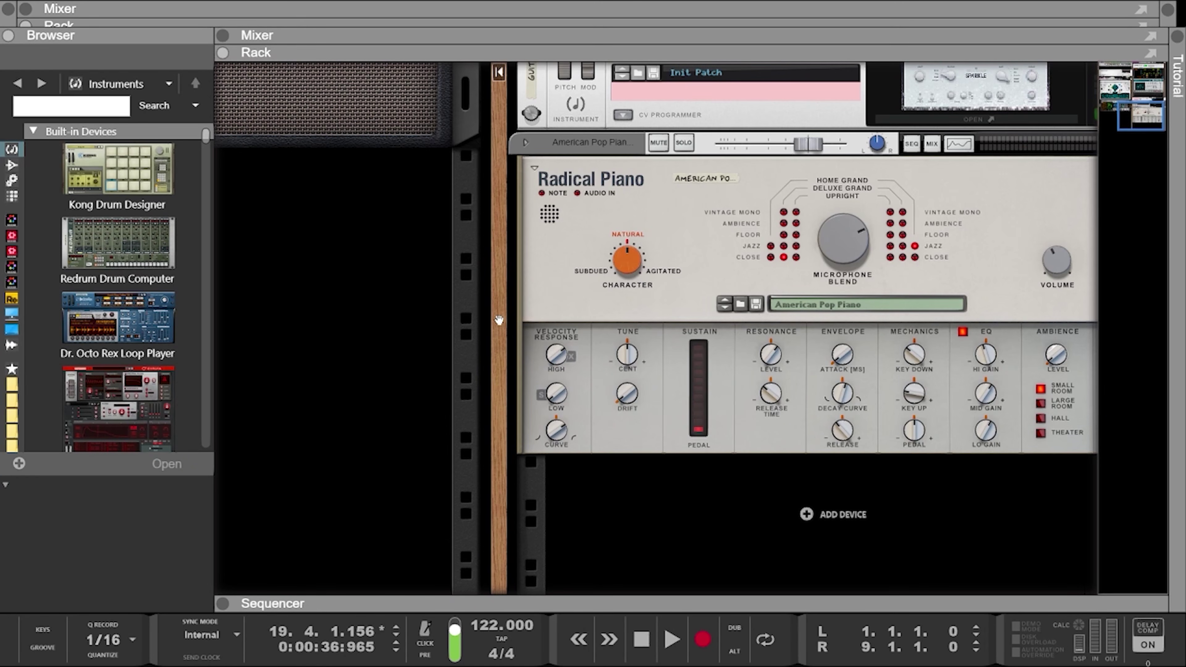
{"action": "left_click", "coordinate": [55, 115]}
{"action": "type", "text": "layers"}
{"action": "key", "text": "Return"}
{"action": "left_click_drag", "start_coordinate": [113, 322], "coordinate": [374, 300]}
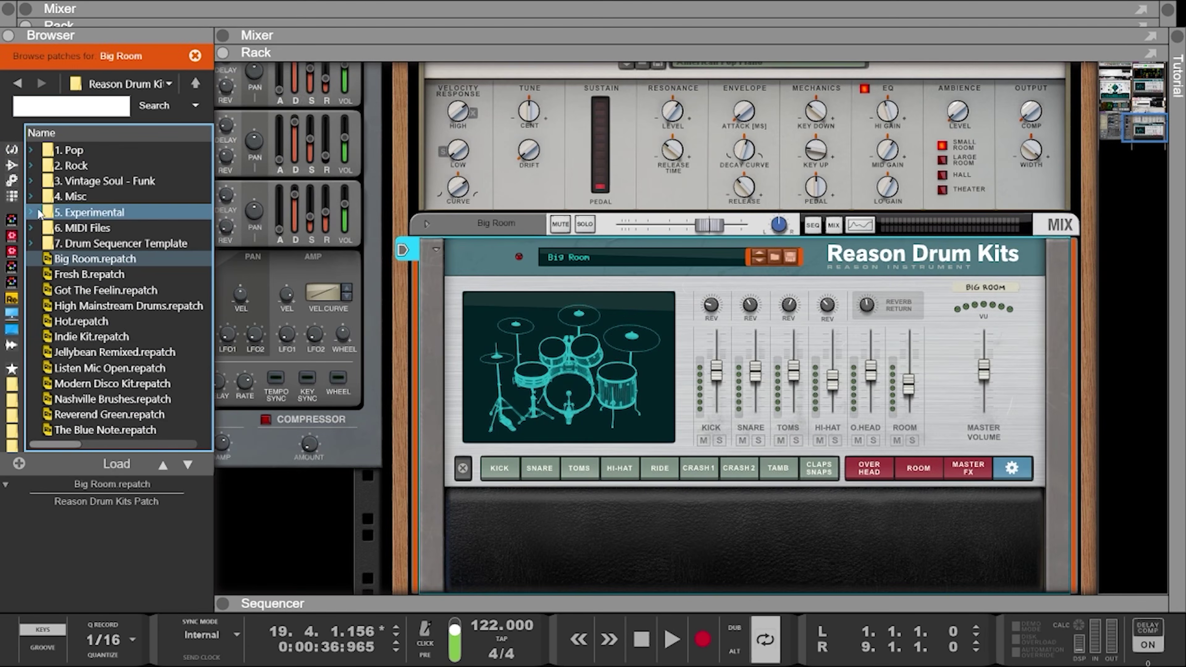
Add the Beat Map player to the Big Room drum kit
{"action": "left_click", "coordinate": [11, 195]}
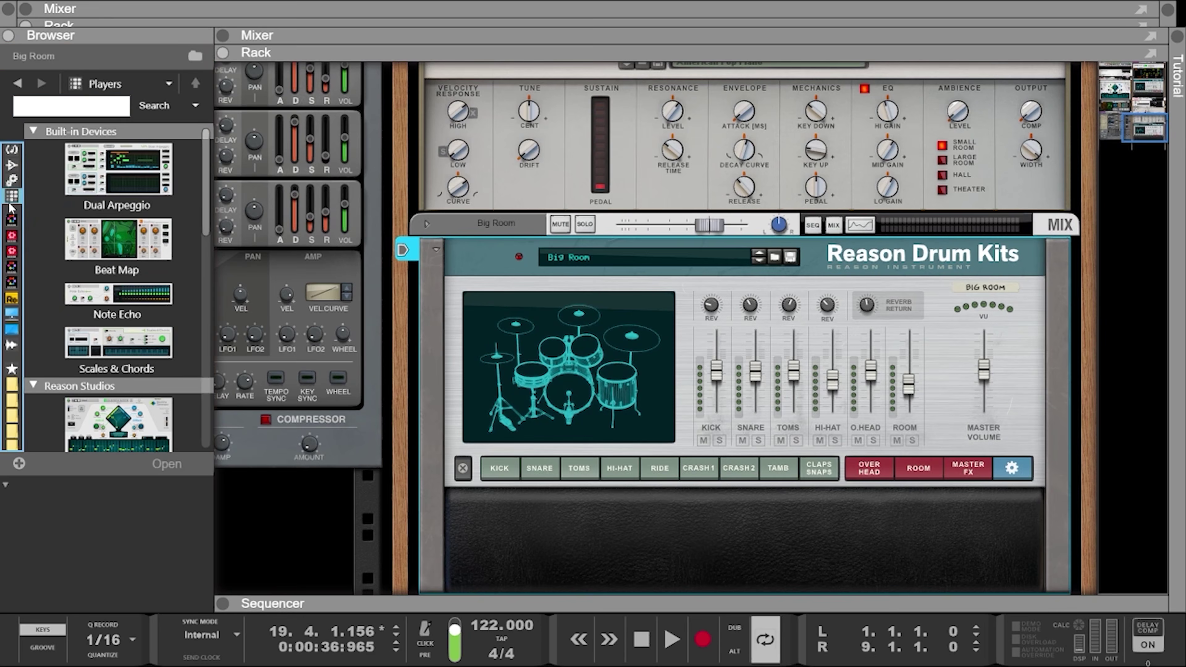
{"action": "left_click", "coordinate": [118, 265]}
{"action": "left_click_drag", "start_coordinate": [350, 322], "coordinate": [467, 304]}
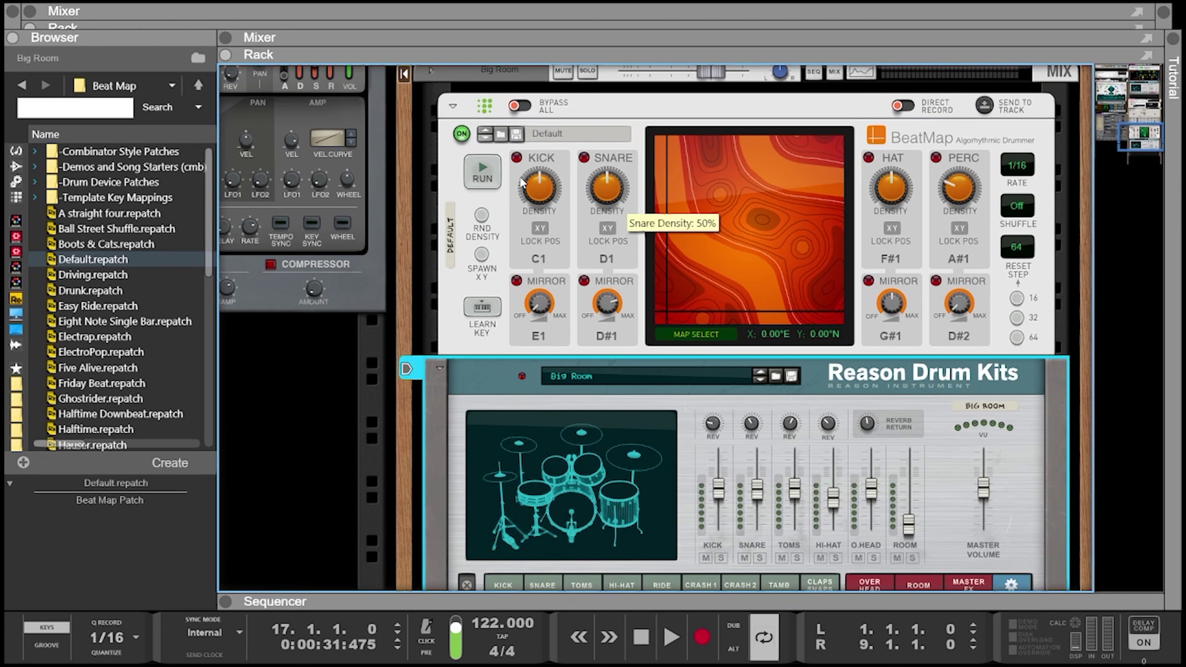
Run the Beat Map player on the Big Room drum kit
{"action": "left_click", "coordinate": [483, 173]}
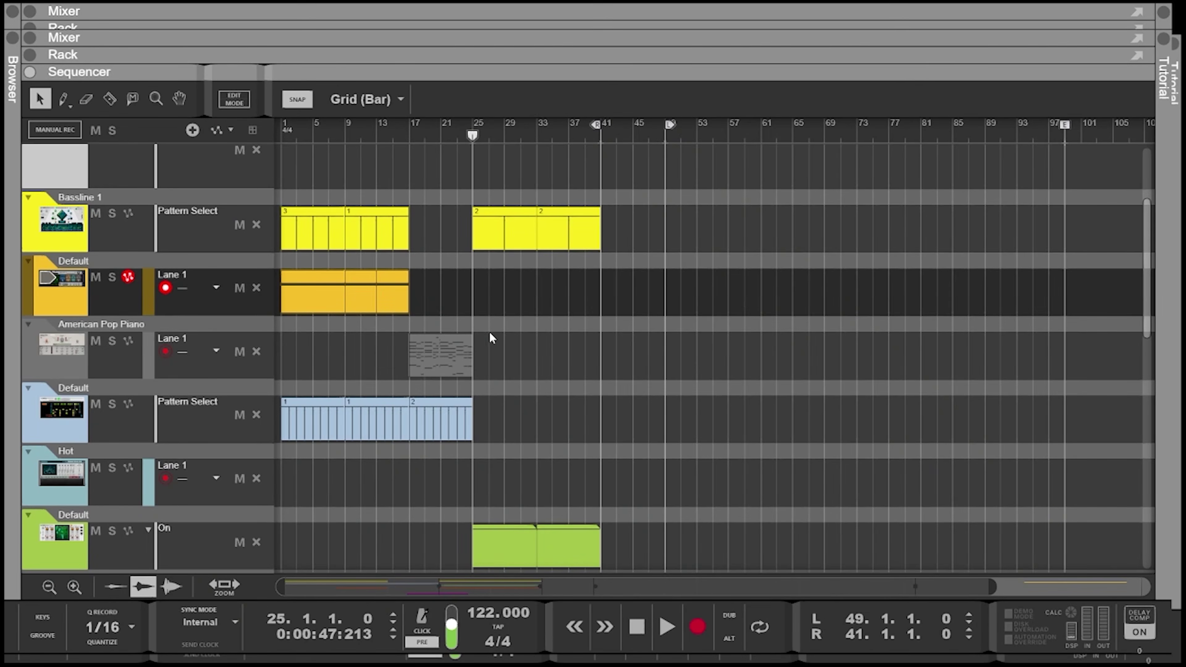
Copy the American Pop Piano clip onto the orange Default track at bar 25 and open it for note editing
{"action": "left_click", "coordinate": [426, 366]}
{"action": "left_click_drag", "start_coordinate": [426, 365], "coordinate": [562, 299]}
{"action": "double_click", "coordinate": [591, 289]}
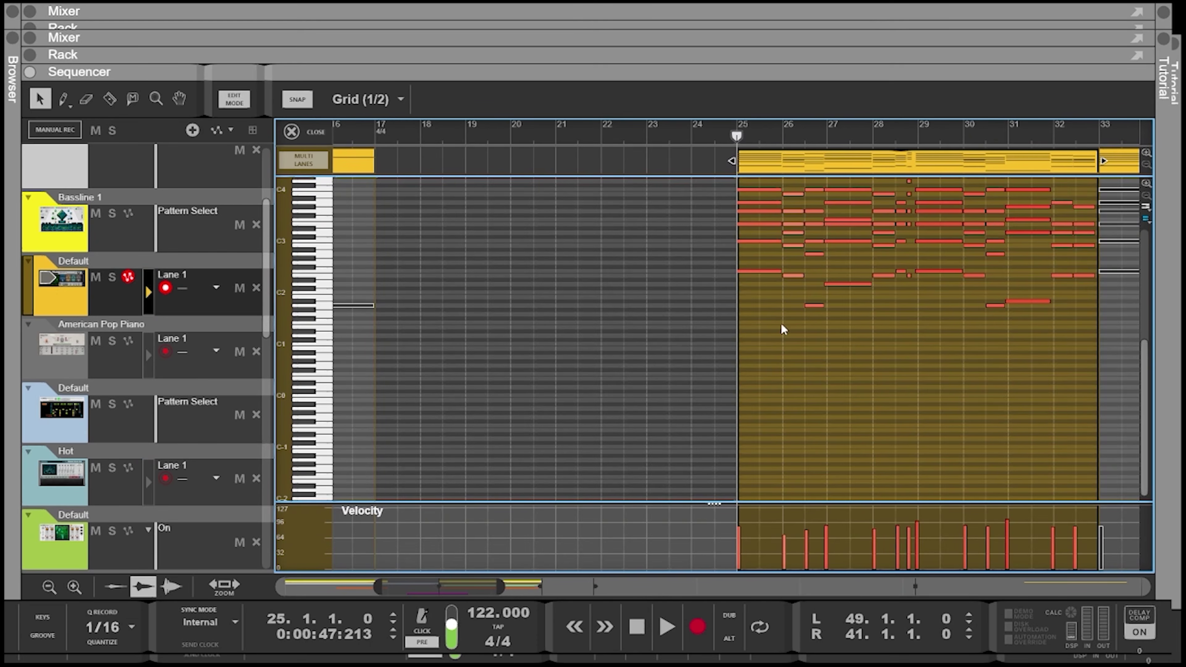
Delete the upper chord notes in the Default track's clips at bars 25 and 33, keeping only the lowest line
{"action": "left_click_drag", "start_coordinate": [1128, 280], "coordinate": [722, 368]}
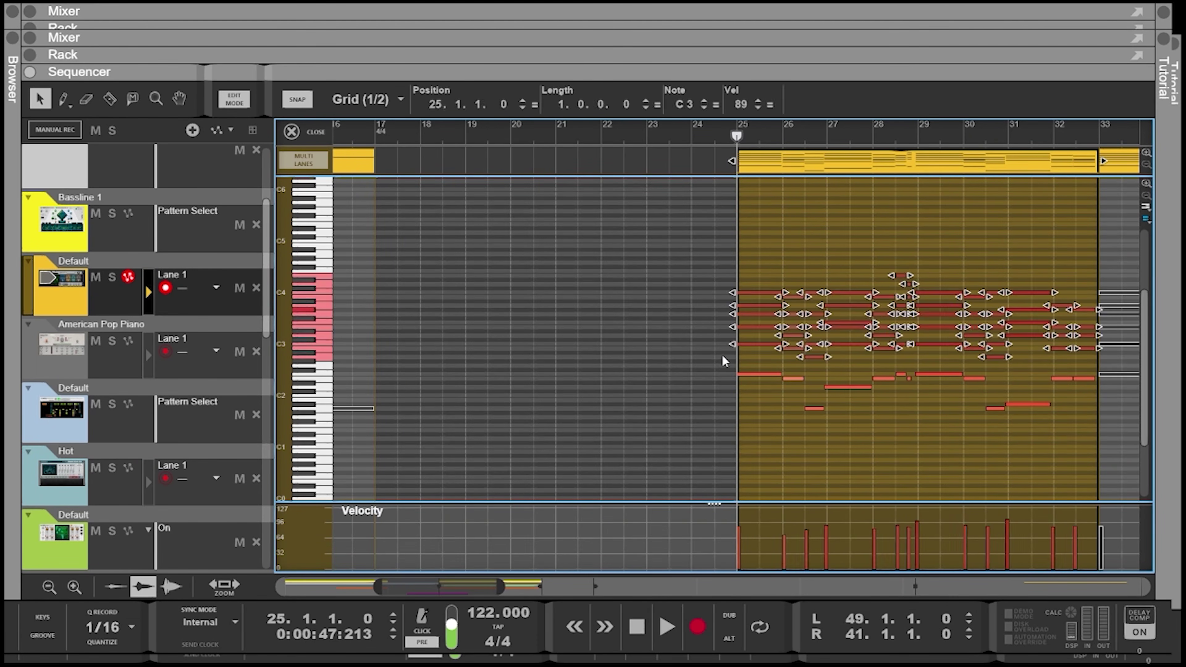
{"action": "key", "text": "Delete"}
{"action": "left_click_drag", "start_coordinate": [452, 589], "coordinate": [544, 588]}
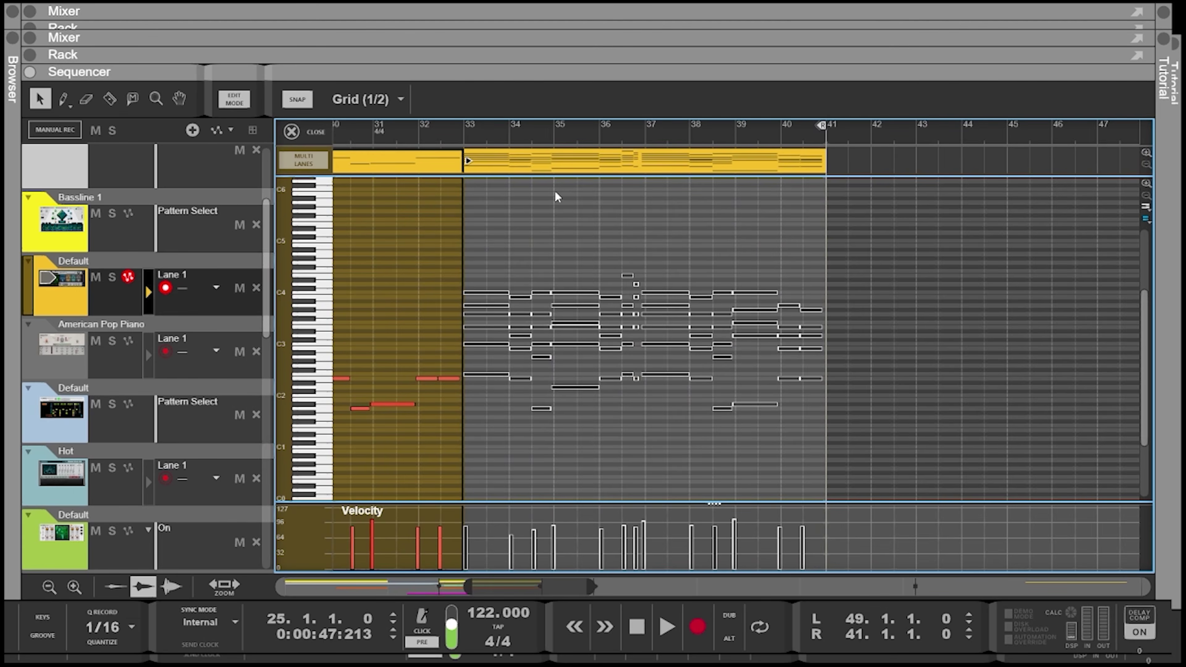
{"action": "left_click", "coordinate": [575, 169]}
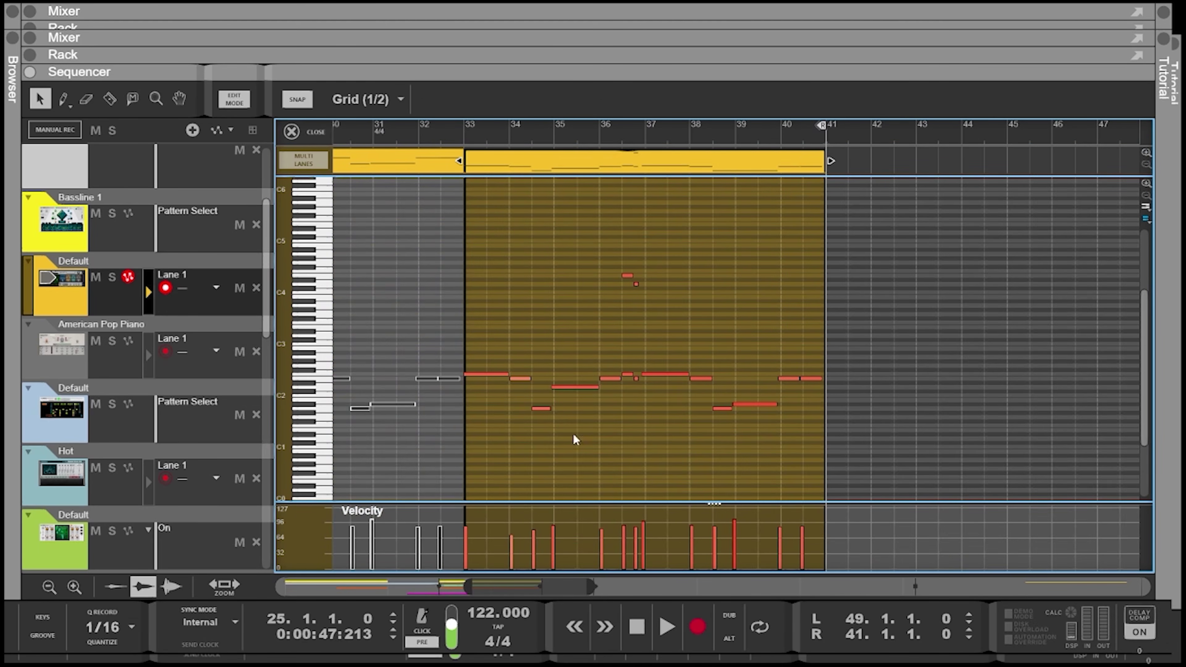
{"action": "left_click", "coordinate": [627, 275]}
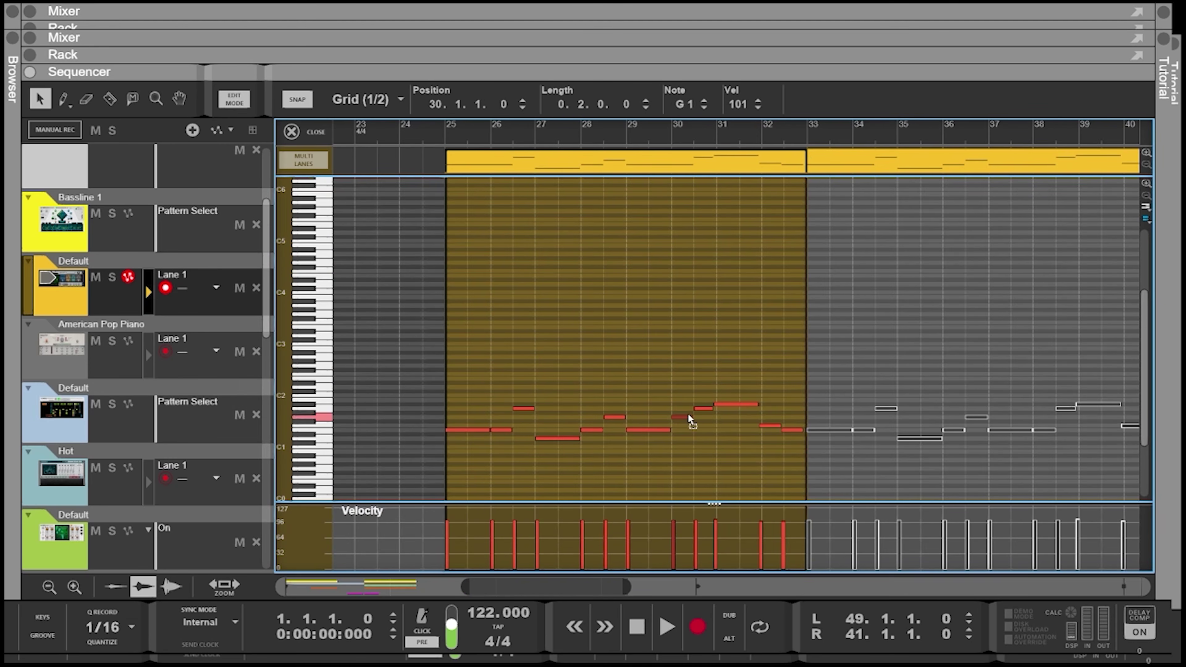
Move the bass note at bar 30 down to E1 and bring up the Bassline 1 generator in the rack
{"action": "left_click", "coordinate": [687, 414]}
{"action": "left_click_drag", "start_coordinate": [687, 416], "coordinate": [688, 434]}
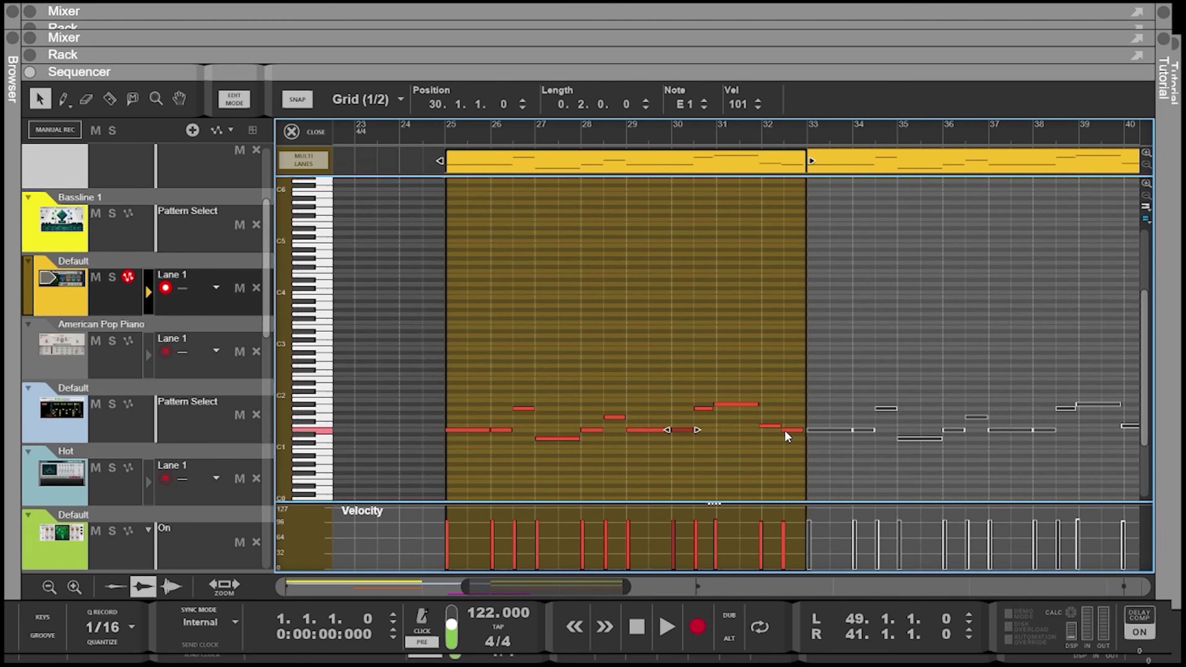
{"action": "left_click", "coordinate": [82, 239]}
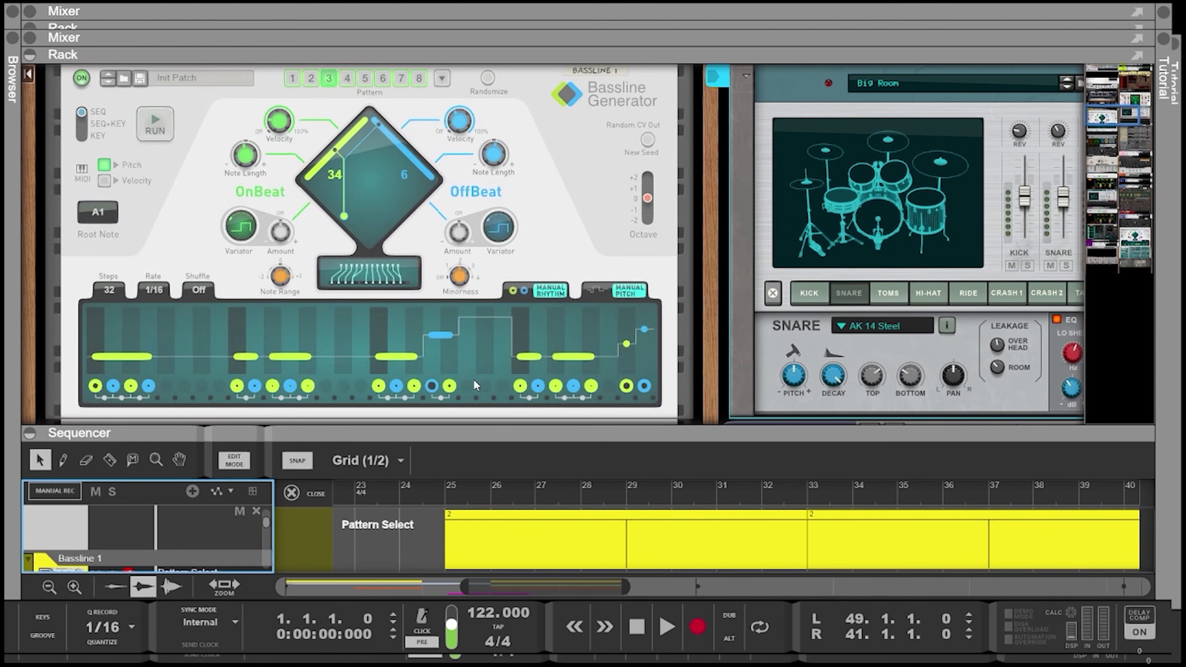
{"action": "scroll", "coordinate": [427, 266], "scroll_direction": "up", "scroll_amount": 2}
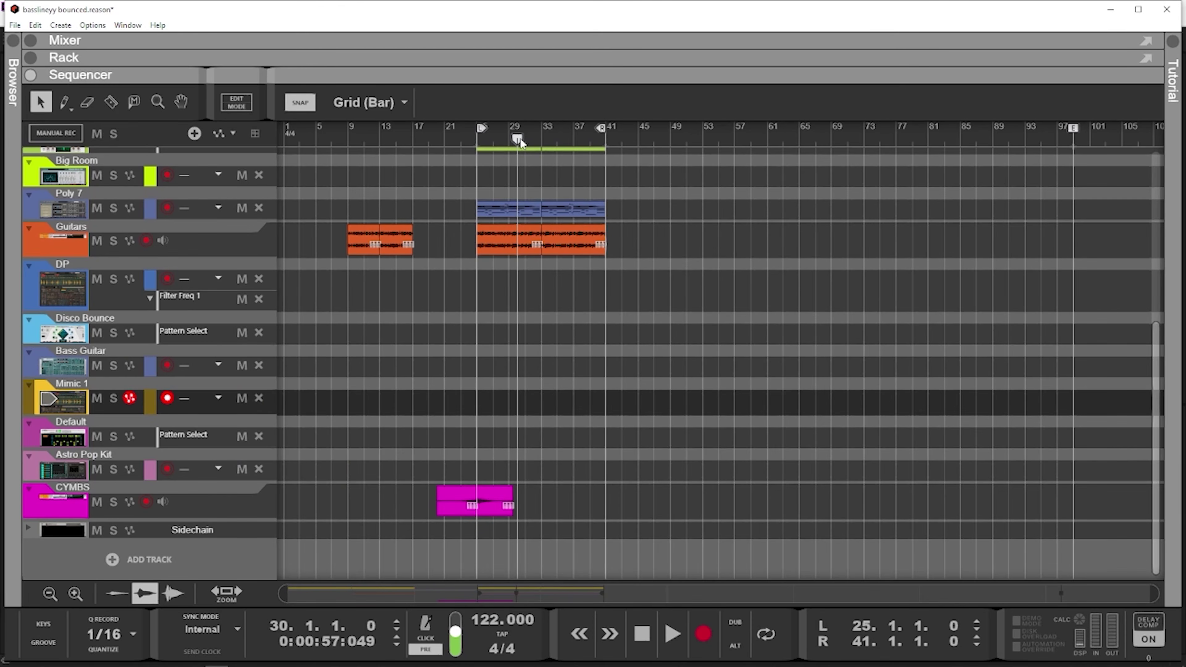
Play the song from bar 25 and show the rack with the Bassline Generator
{"action": "left_click_drag", "start_coordinate": [519, 139], "coordinate": [485, 138]}
{"action": "left_click", "coordinate": [675, 642]}
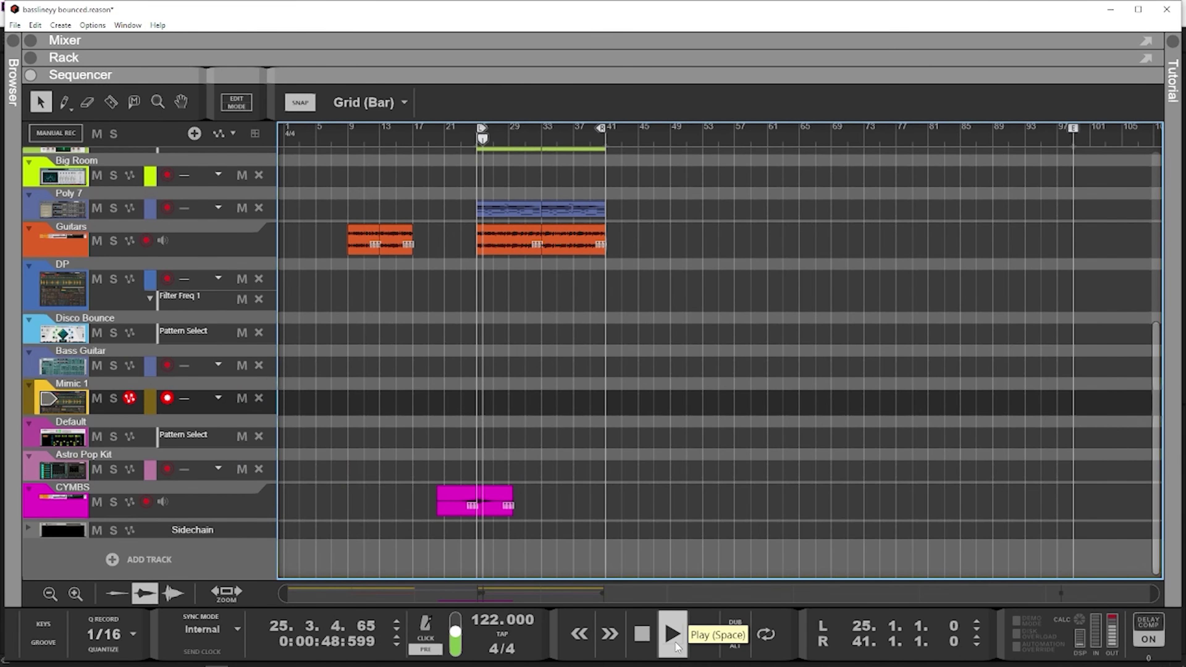
{"action": "key", "text": "F6"}
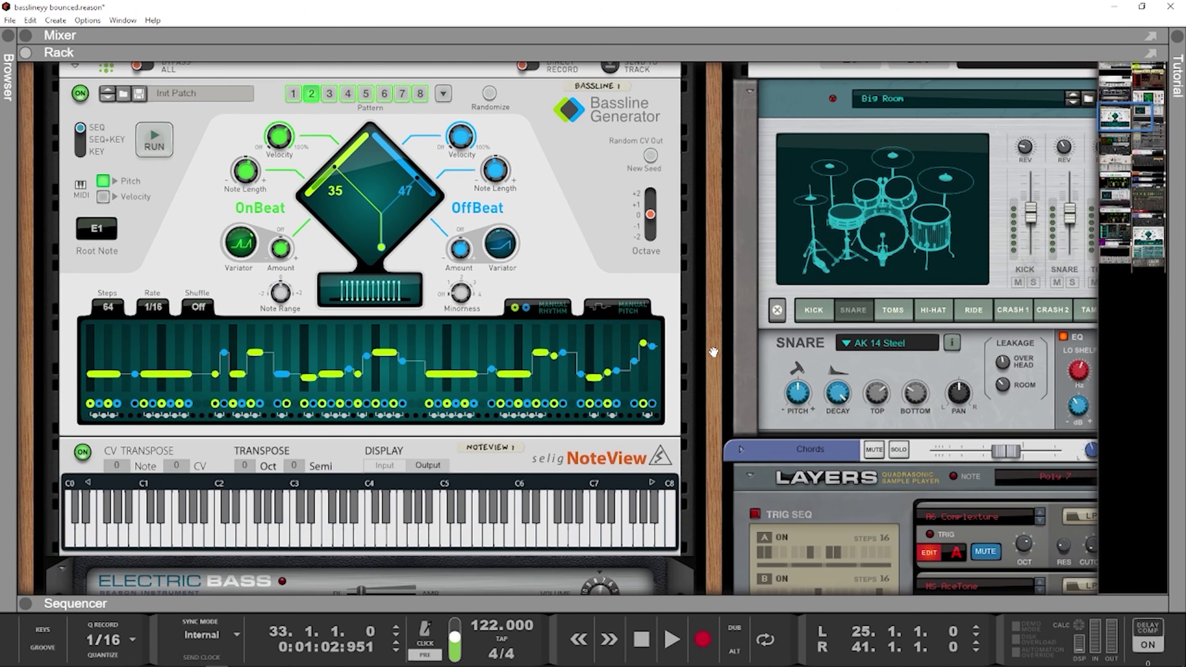
Browse the instruments and add the Mimic Creative Sampler to the right-hand rack column
{"action": "key", "text": "F3"}
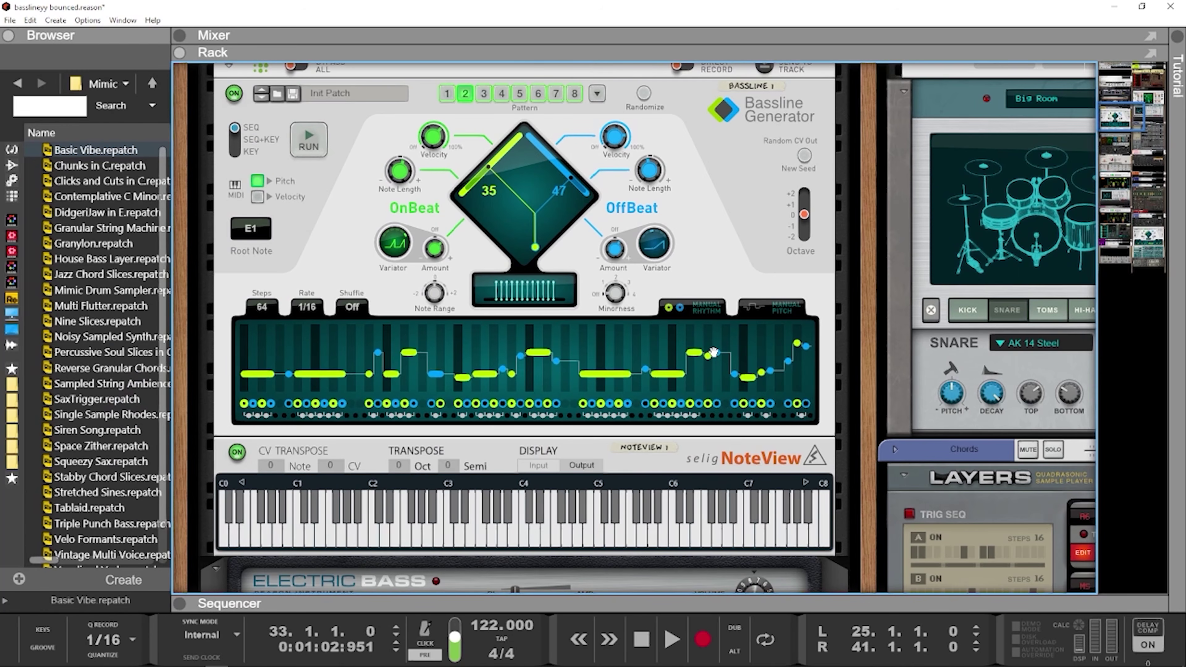
{"action": "left_click", "coordinate": [13, 149]}
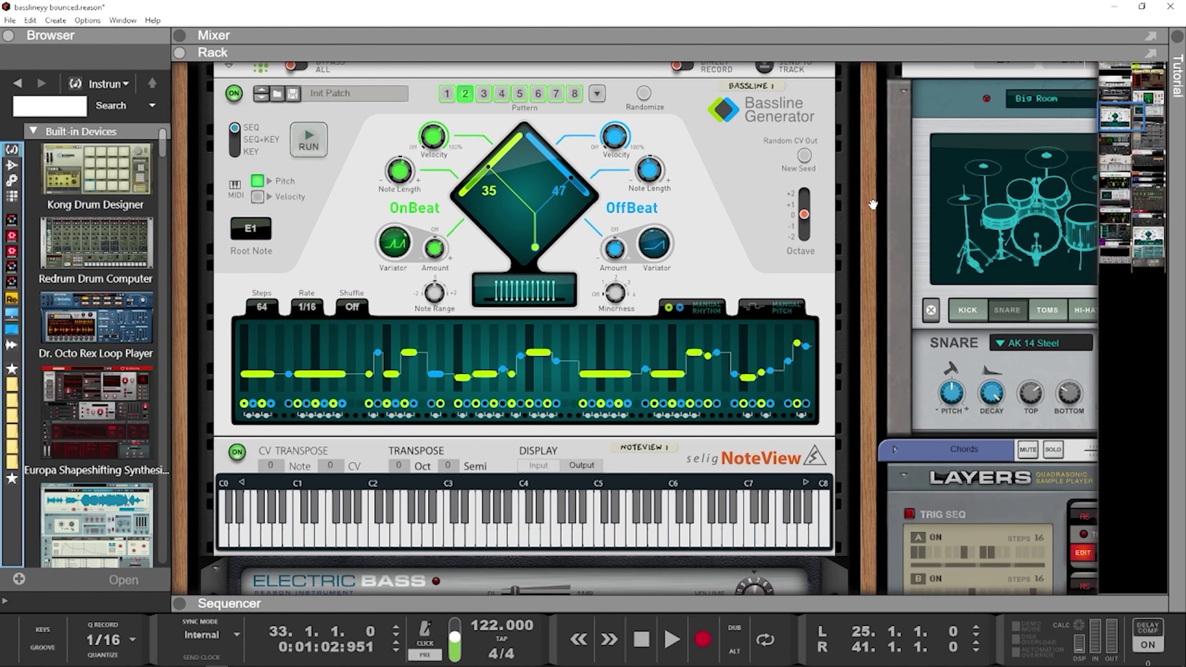
{"action": "left_click_drag", "start_coordinate": [864, 206], "coordinate": [396, 210]}
{"action": "scroll", "coordinate": [106, 245], "scroll_direction": "down", "scroll_amount": 2}
{"action": "scroll", "coordinate": [106, 242], "scroll_direction": "down", "scroll_amount": 4}
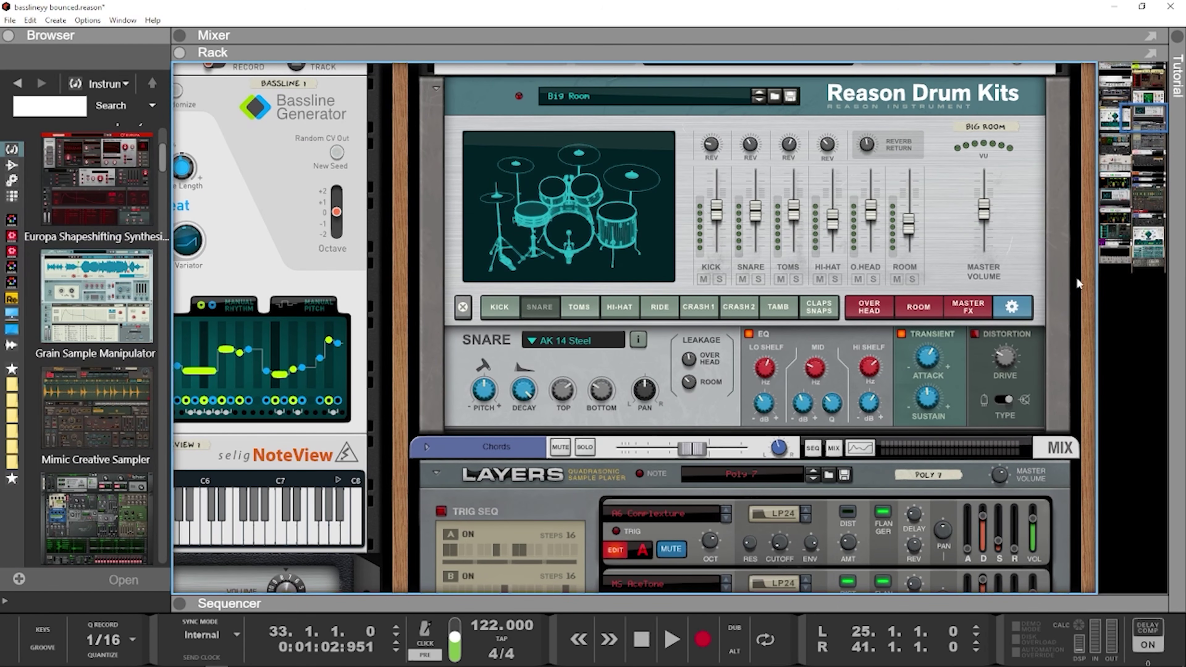
{"action": "scroll", "coordinate": [1087, 242], "scroll_direction": "up", "scroll_amount": 1}
{"action": "left_click_drag", "start_coordinate": [95, 398], "coordinate": [1081, 152]}
Reset Mimic to its initial patch and record the song's playback as a sample in slot 1
{"action": "right_click", "coordinate": [439, 145]}
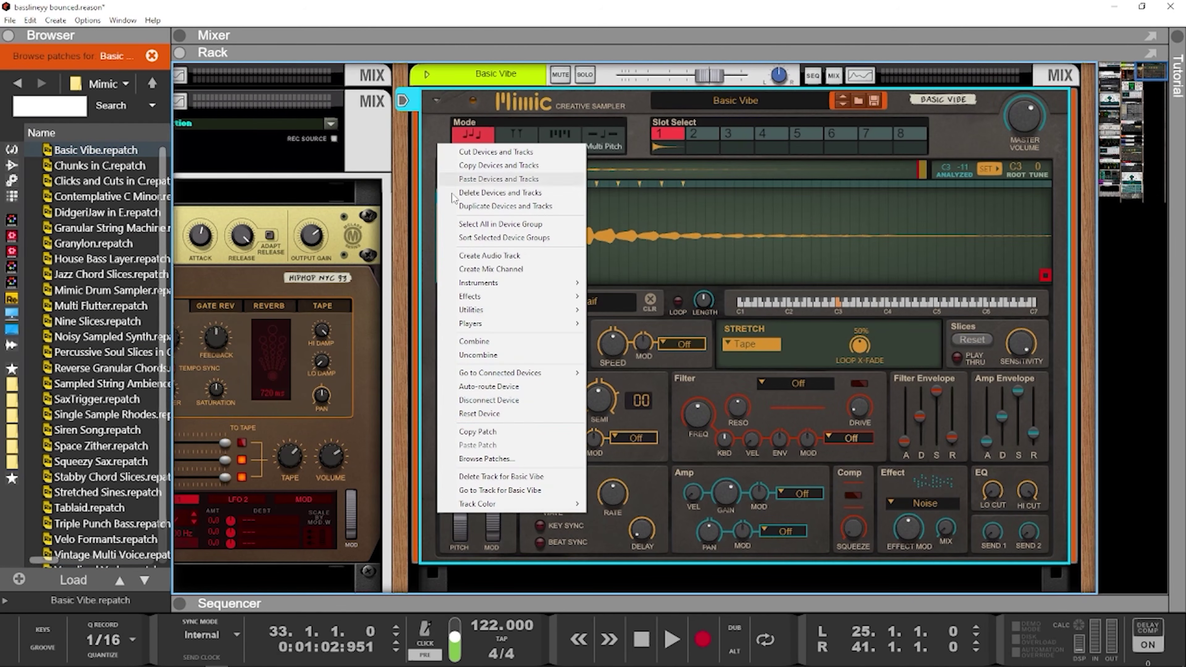
{"action": "left_click", "coordinate": [484, 413]}
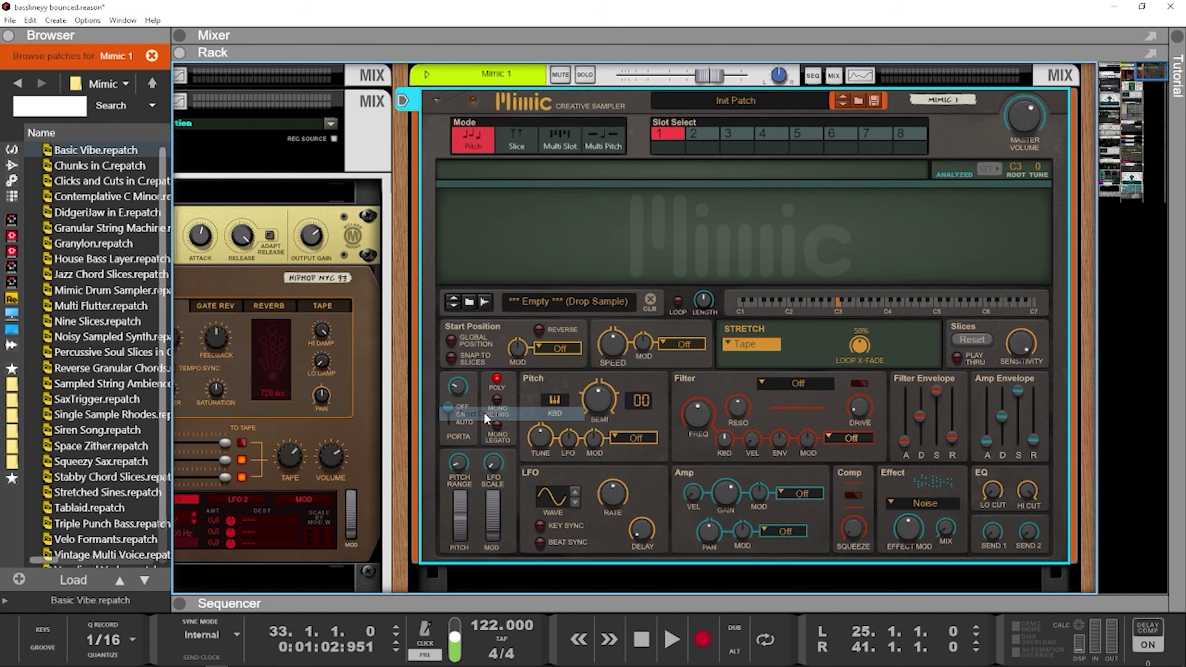
{"action": "left_click", "coordinate": [485, 302]}
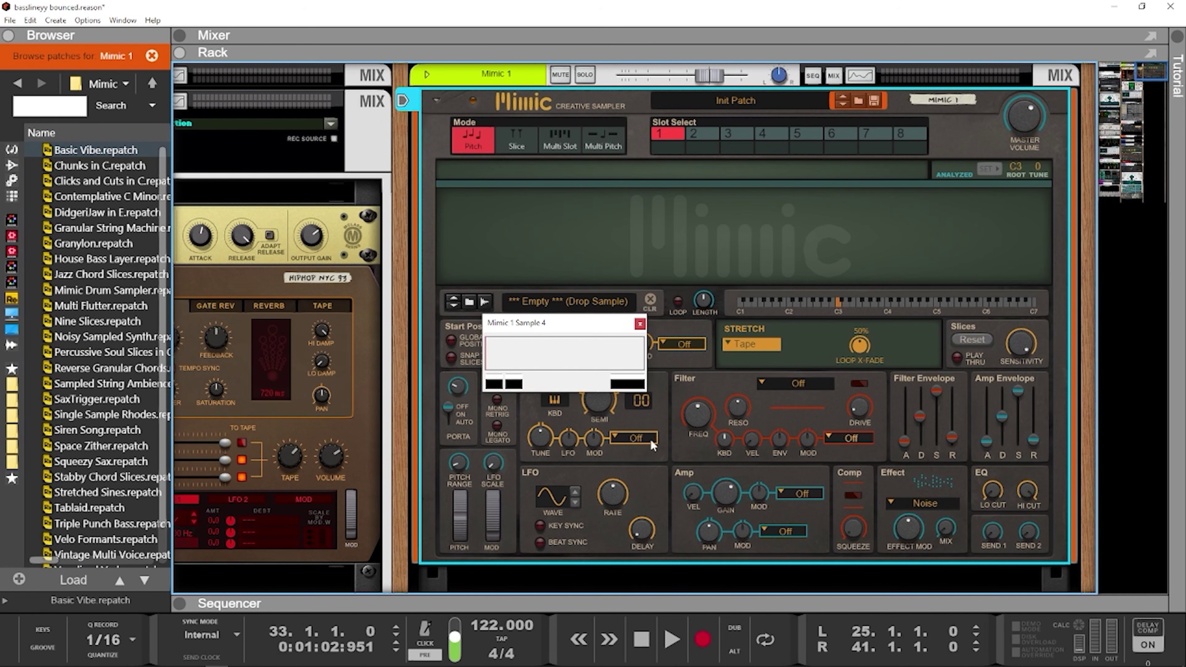
{"action": "left_click", "coordinate": [673, 641]}
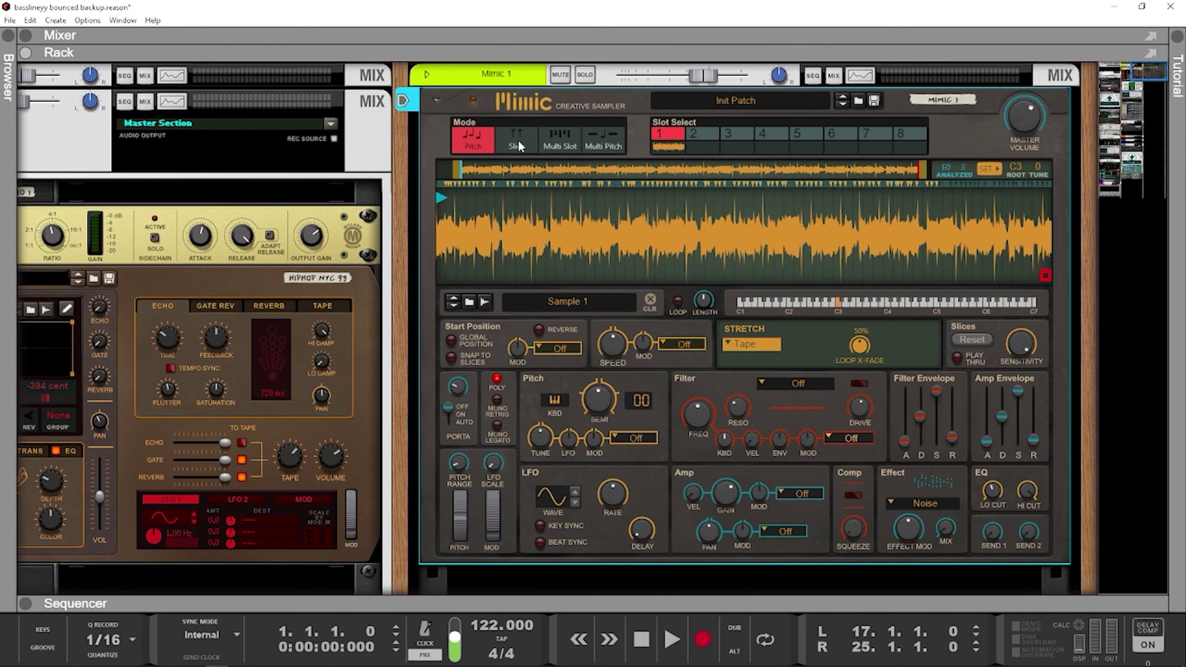
Switch Mimic to Slice mode and lower the slice sensitivity
{"action": "left_click", "coordinate": [516, 140]}
{"action": "left_click_drag", "start_coordinate": [1020, 341], "coordinate": [1041, 405]}
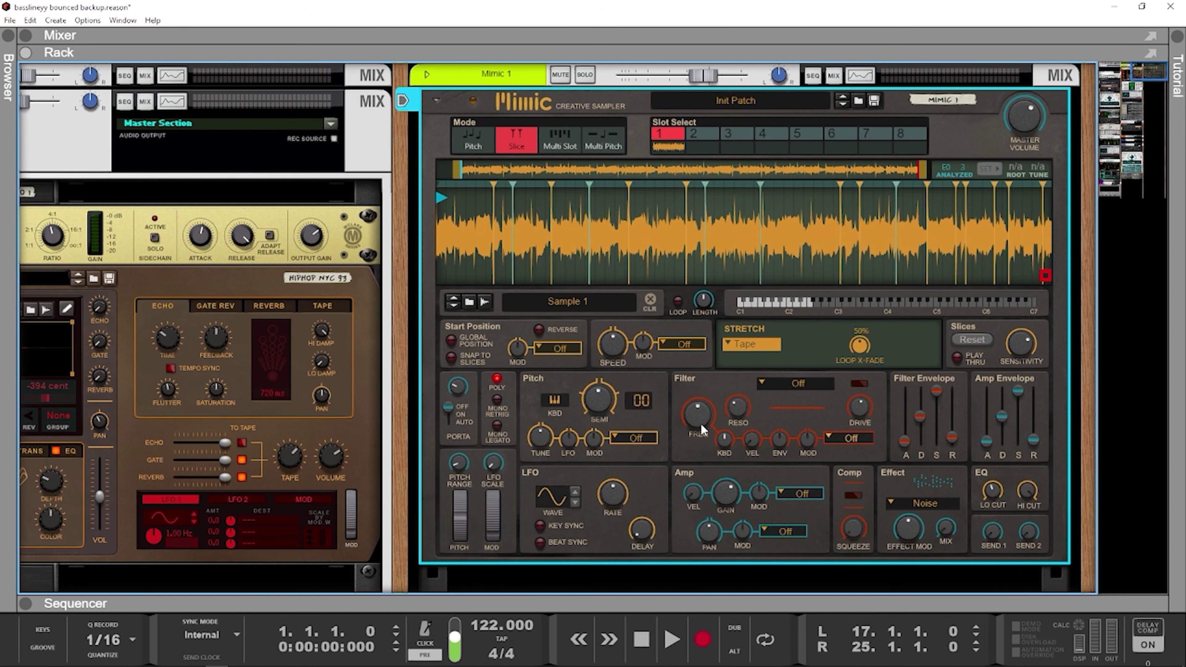
Set Mimic's filter type to LP 24 and adjust its filter frequency and compressor squeeze
{"action": "left_click", "coordinate": [821, 381]}
{"action": "left_click", "coordinate": [840, 404]}
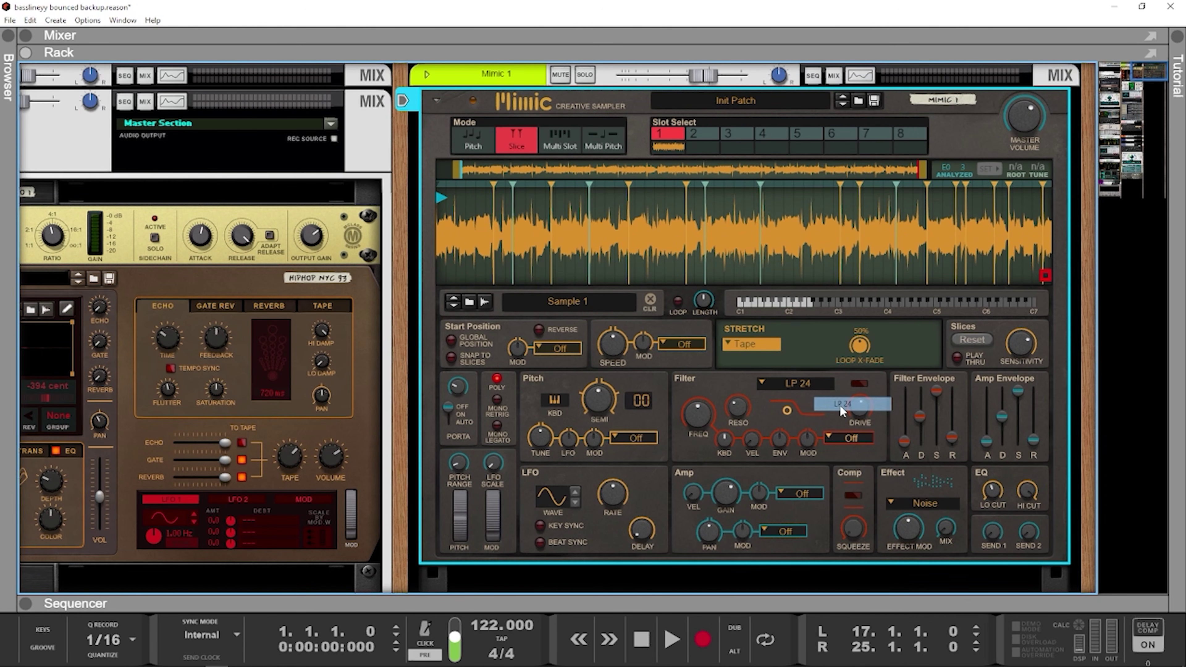
{"action": "left_click_drag", "start_coordinate": [701, 413], "coordinate": [702, 393]}
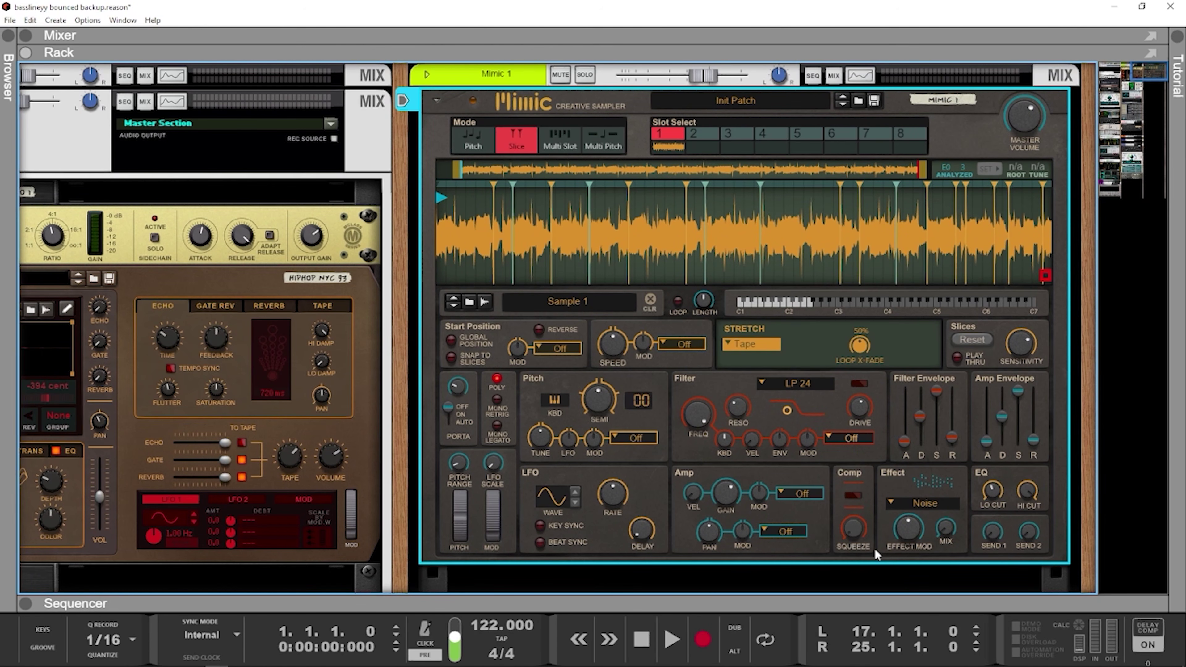
{"action": "left_click_drag", "start_coordinate": [860, 532], "coordinate": [865, 449]}
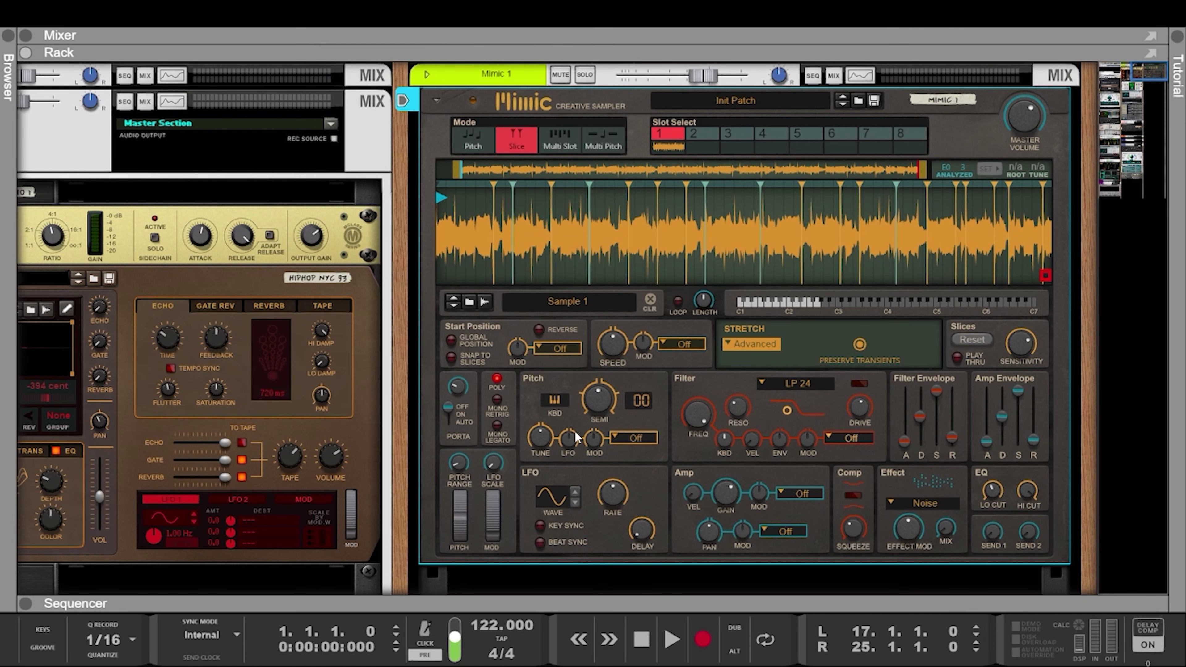
Browse the effects and add a DDL-1 Digital Delay Line directly below Mimic in the rack
{"action": "key", "text": "F3"}
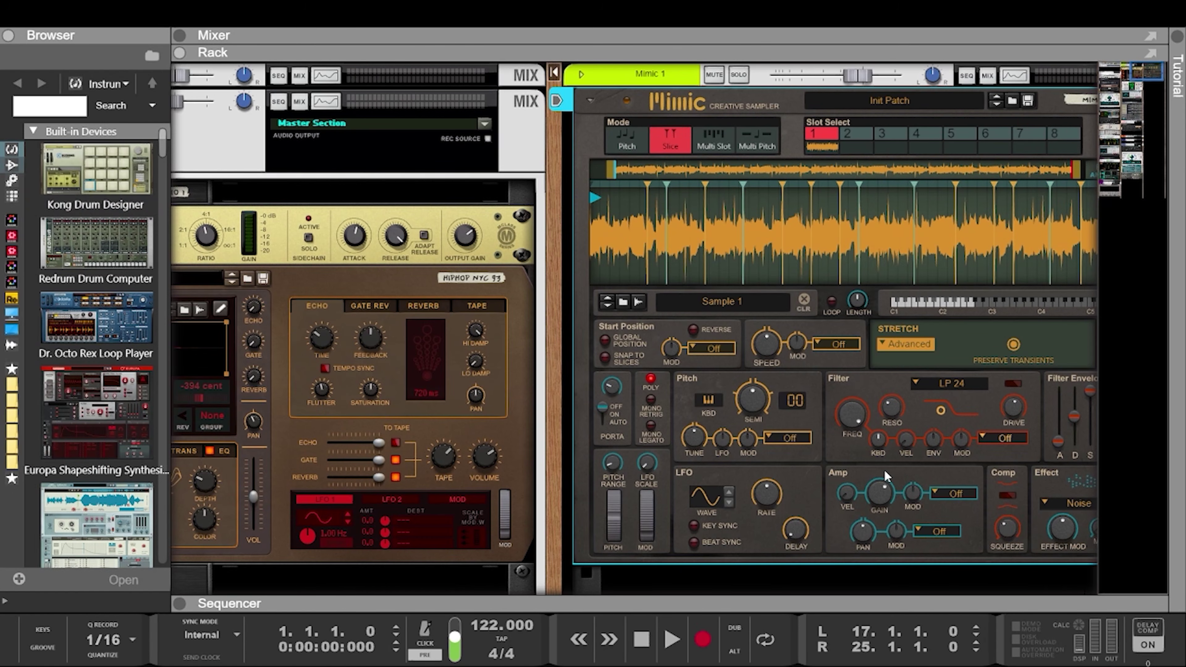
{"action": "left_click_drag", "start_coordinate": [552, 399], "coordinate": [399, 381]}
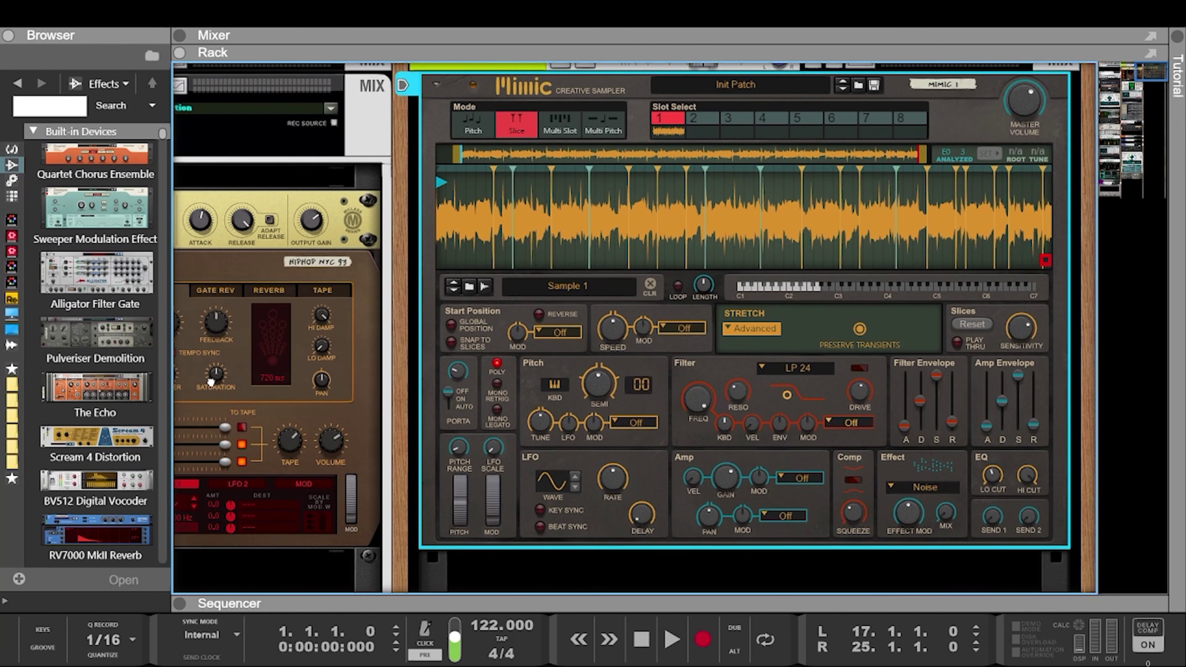
{"action": "scroll", "coordinate": [91, 313], "scroll_direction": "down", "scroll_amount": 4}
{"action": "scroll", "coordinate": [91, 322], "scroll_direction": "down", "scroll_amount": 10}
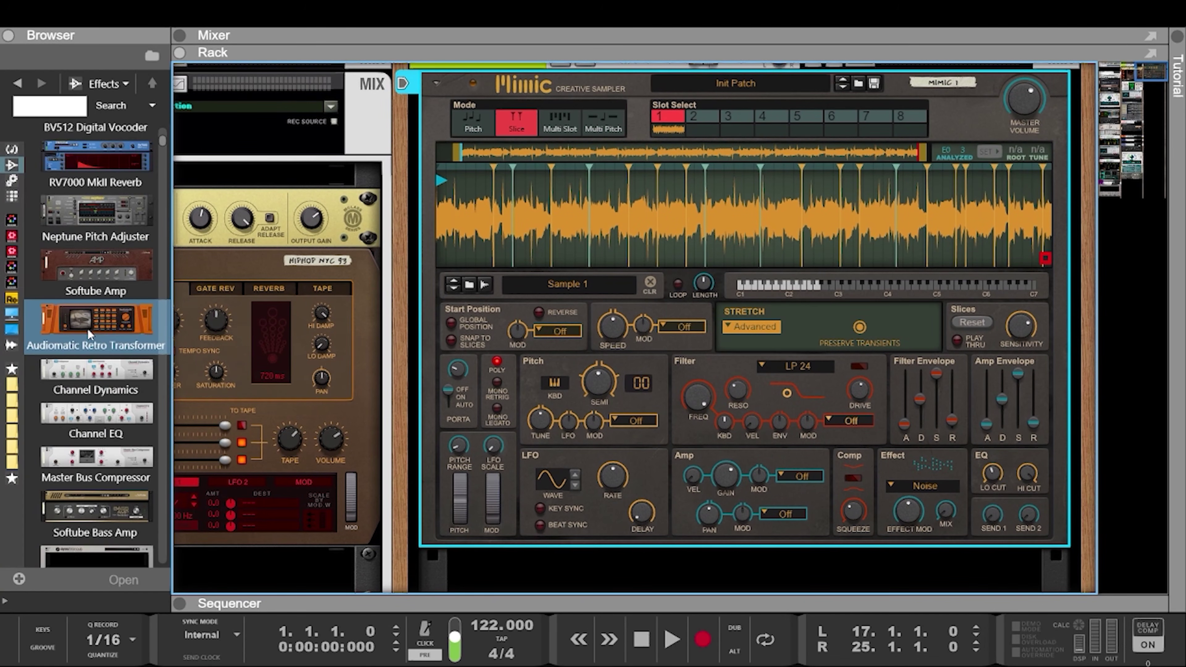
{"action": "left_click_drag", "start_coordinate": [112, 417], "coordinate": [590, 534]}
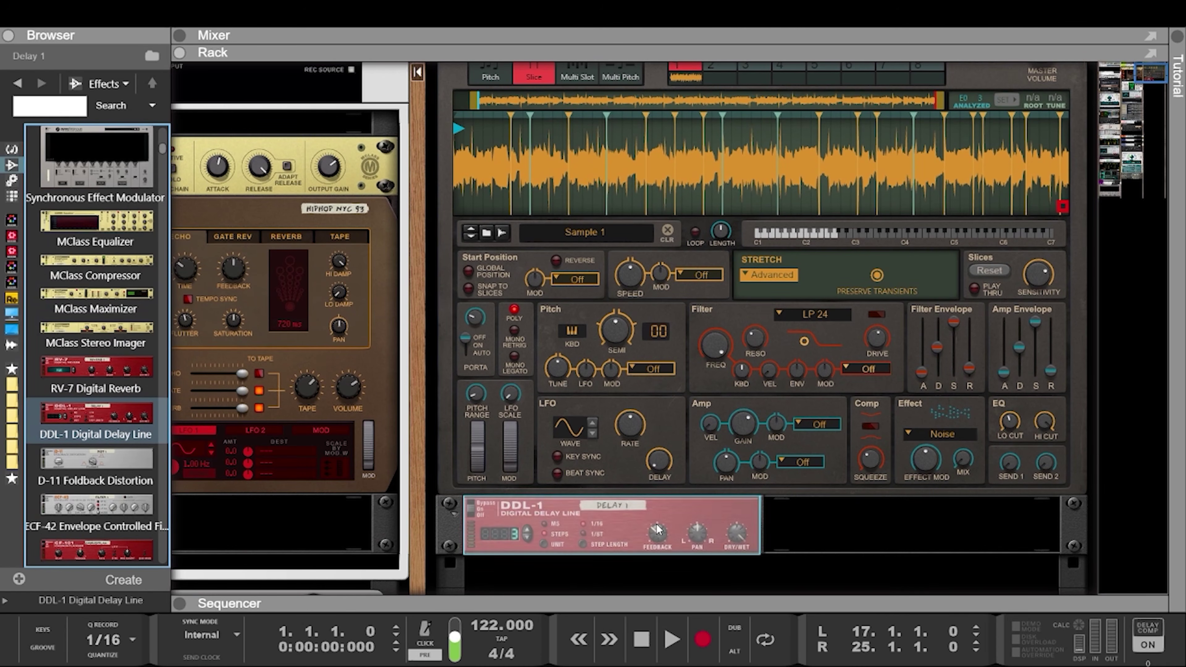
Set the DDL-1 delay to 12 ms and, on the rack's rear, cable Mimic's right master output to its left input
{"action": "left_click", "coordinate": [545, 524]}
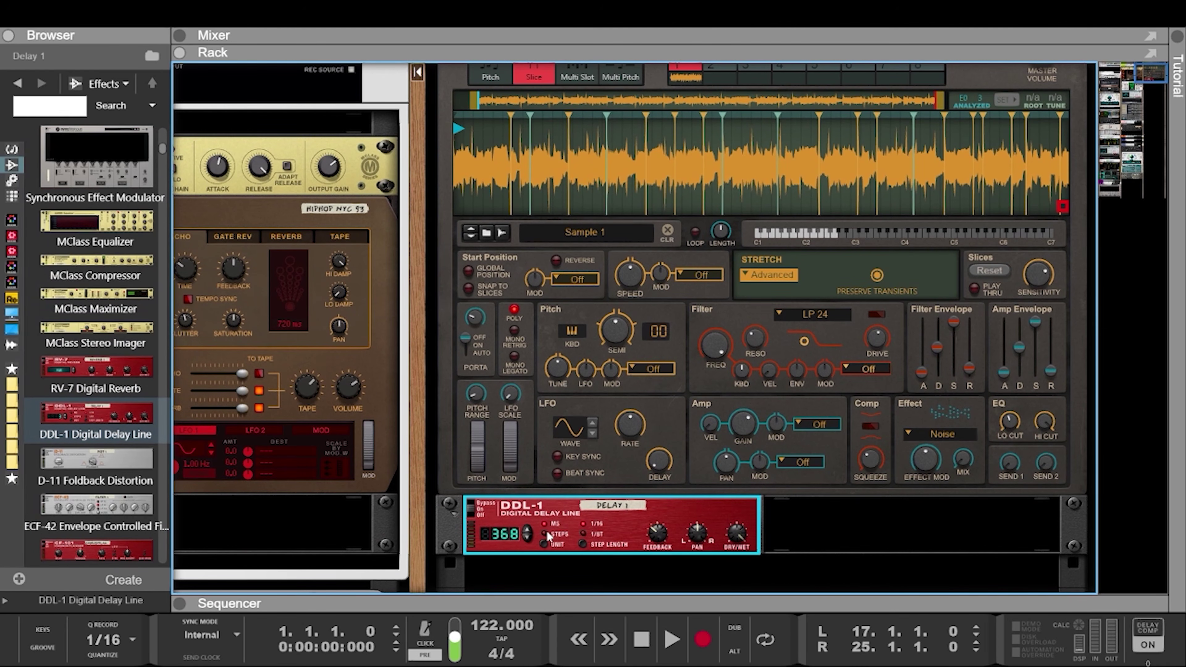
{"action": "left_click_drag", "start_coordinate": [526, 535], "coordinate": [507, 593]}
{"action": "key", "text": "Tab"}
{"action": "left_click_drag", "start_coordinate": [952, 433], "coordinate": [644, 537]}
{"action": "left_click_drag", "start_coordinate": [952, 432], "coordinate": [643, 518]}
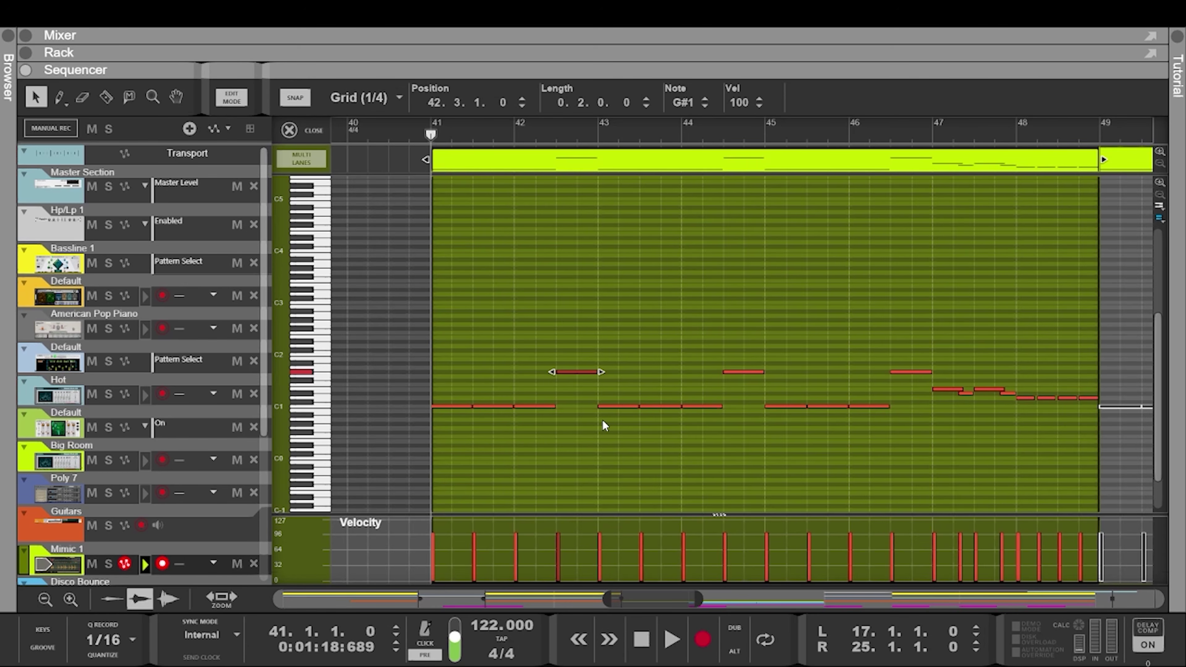
Create a Filter Freq 1 automation lane for the Mimic track and enlarge the sequencer beneath the rack
{"action": "key", "text": "F6"}
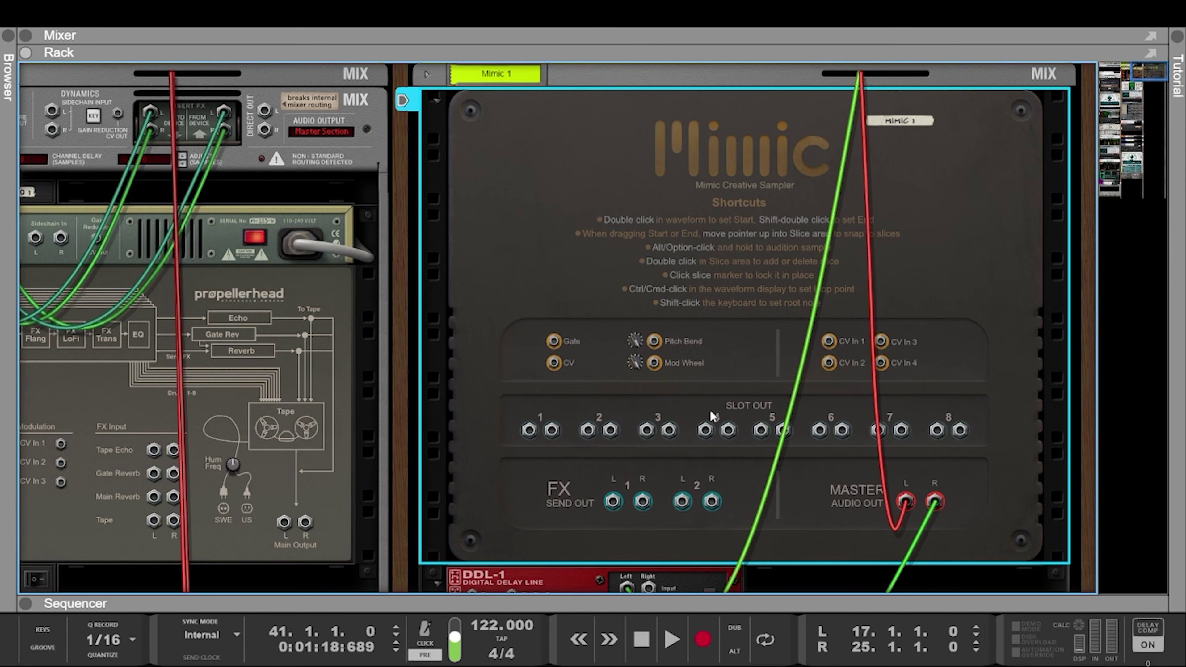
{"action": "key", "text": "Tab"}
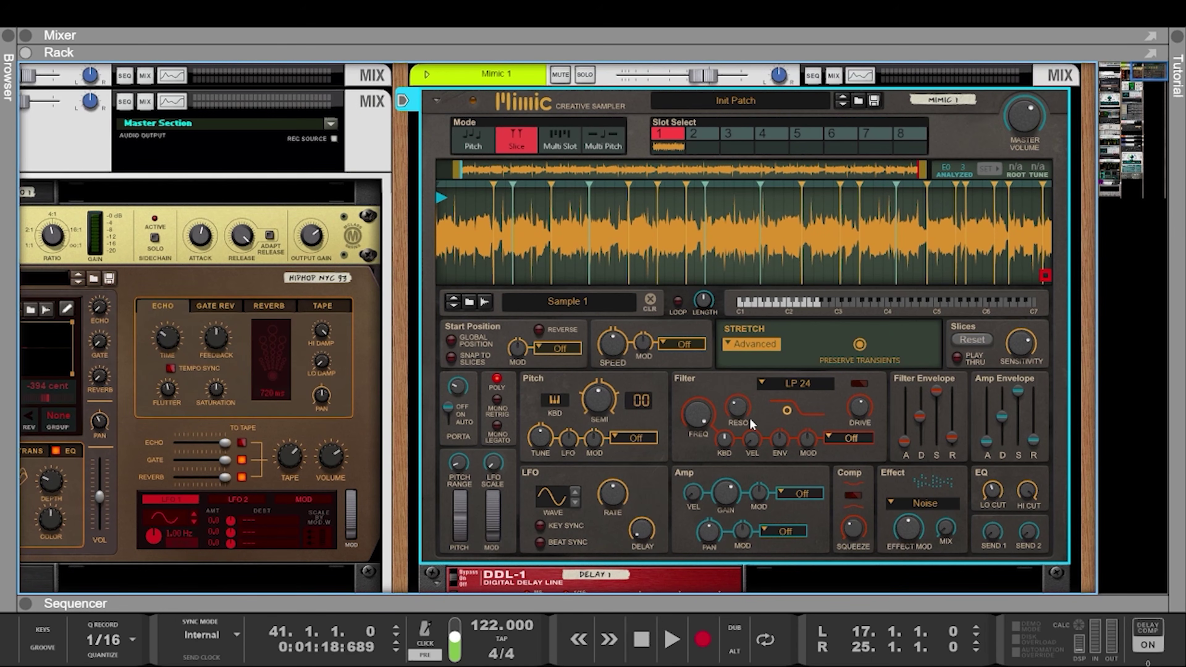
{"action": "key", "text": "F7"}
{"action": "left_click_drag", "start_coordinate": [629, 332], "coordinate": [666, 100]}
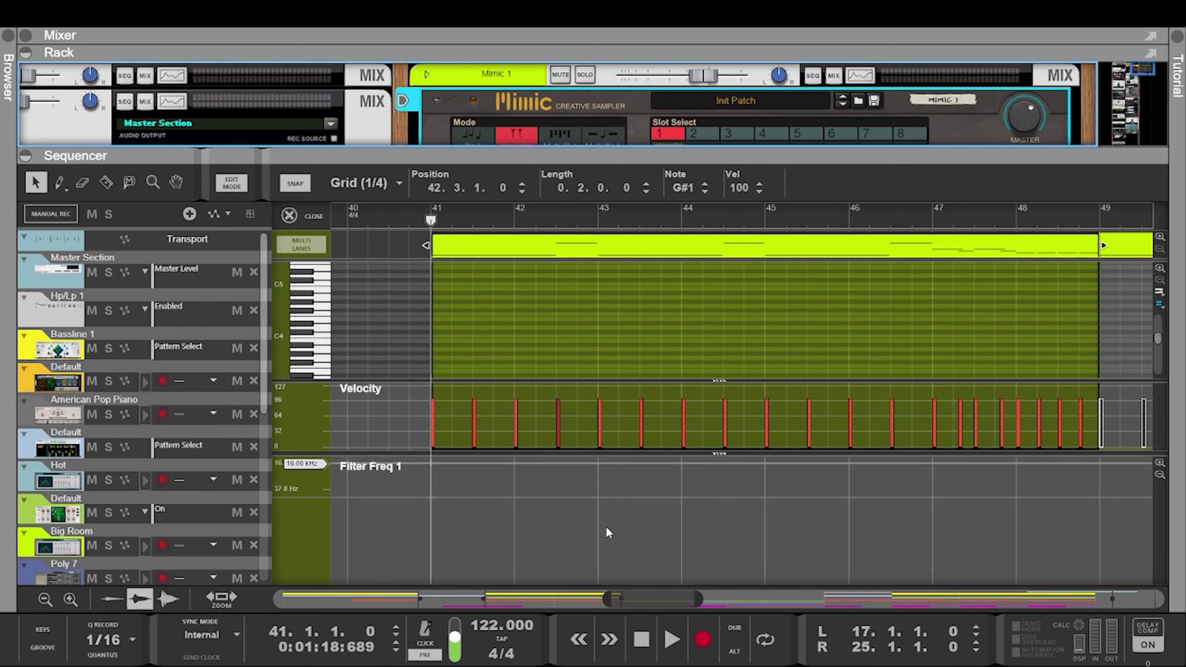
Draw a Filter Freq 1 automation clip from bar 41 with a point of 7.12 kHz at 44.4.1
{"action": "left_click", "coordinate": [746, 467], "text": "alt"}
{"action": "mouse_move", "coordinate": [741, 478]}
{"action": "left_mouse_down"}
{"action": "mouse_move", "coordinate": [432, 476]}
{"action": "mouse_move", "coordinate": [1018, 493]}
{"action": "left_mouse_up"}
{"action": "left_click_drag", "start_coordinate": [661, 599], "coordinate": [644, 599]}
{"action": "key", "text": "w"}
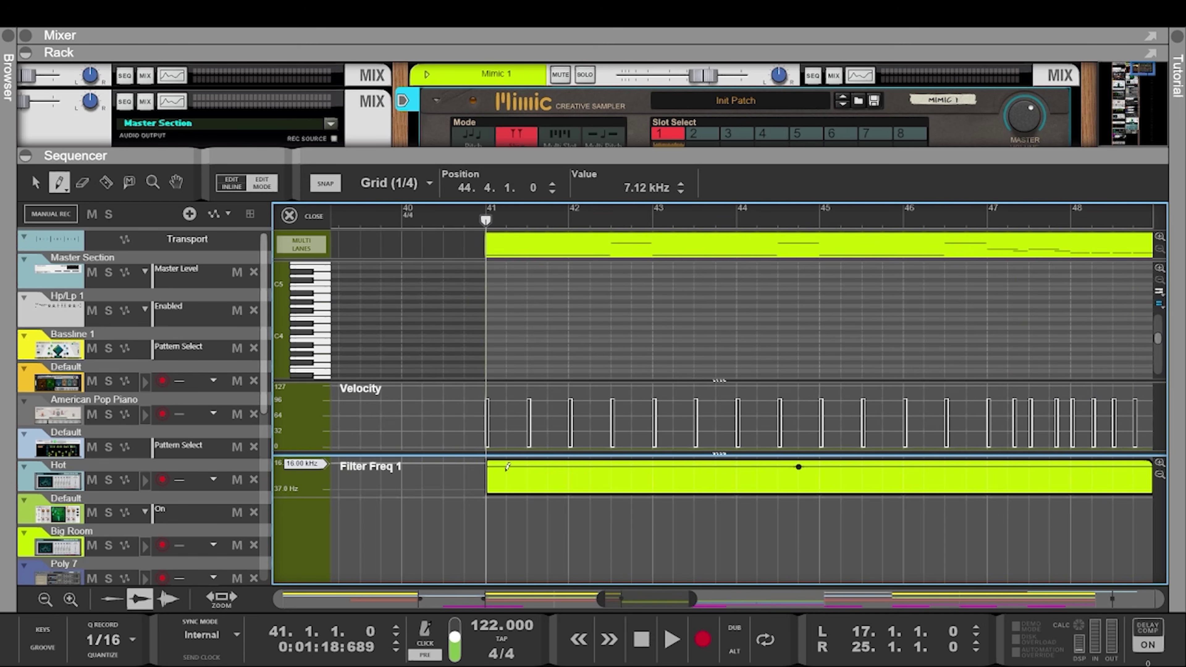
Lower the Filter Freq 1 automation at bar 41 to about 342 Hz and move its high point further along the clip
{"action": "key", "text": "q"}
{"action": "mouse_move", "coordinate": [489, 464]}
{"action": "left_mouse_down"}
{"action": "mouse_move", "coordinate": [490, 503]}
{"action": "mouse_move", "coordinate": [490, 487]}
{"action": "left_mouse_up"}
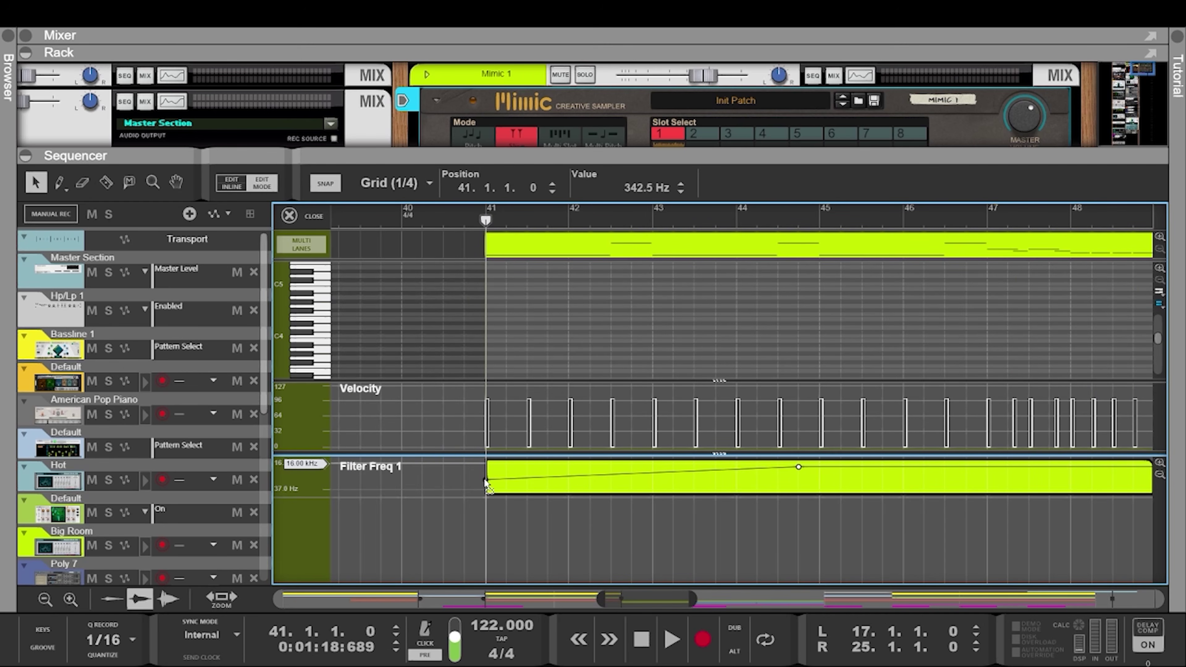
{"action": "left_click_drag", "start_coordinate": [664, 602], "coordinate": [672, 602]}
{"action": "left_click_drag", "start_coordinate": [724, 468], "coordinate": [1077, 464]}
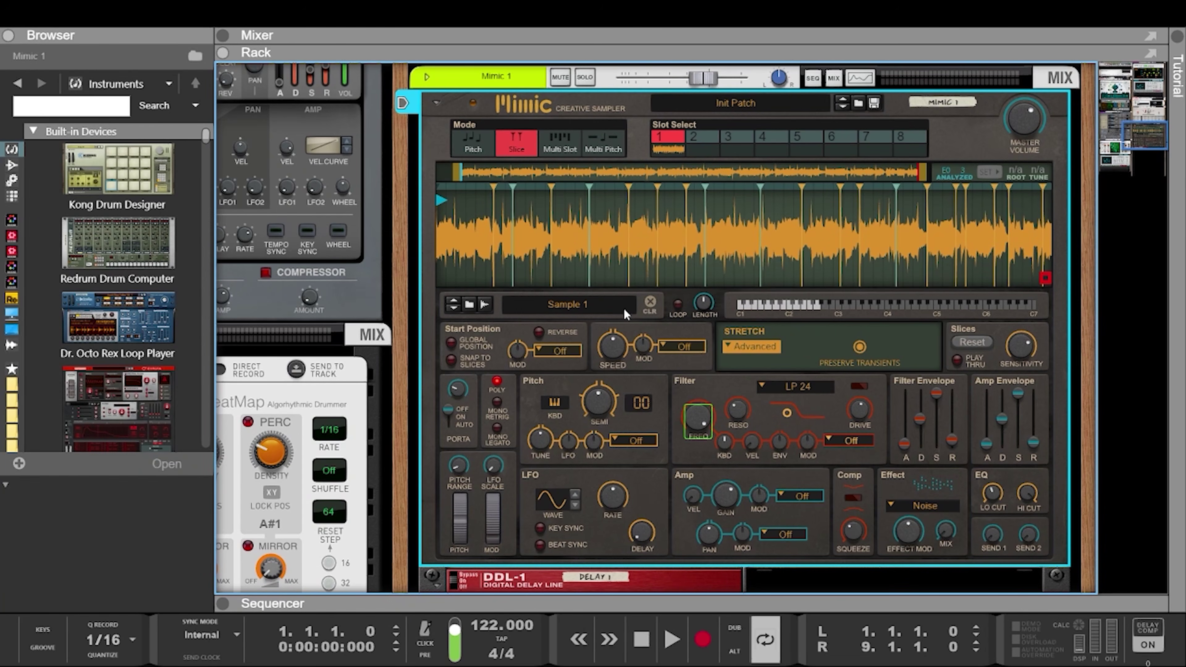
{"action": "scroll", "coordinate": [588, 370], "scroll_direction": "down", "scroll_amount": 3}
{"action": "scroll", "coordinate": [588, 369], "scroll_direction": "down", "scroll_amount": 2}
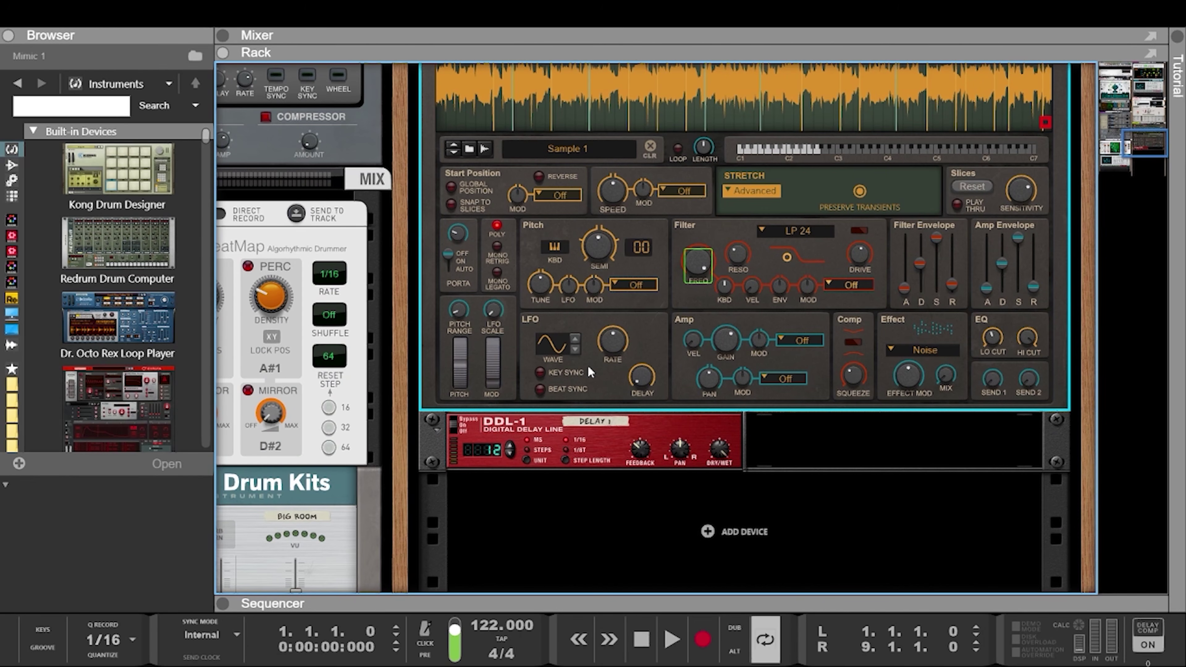
Add a SubTractor synthesizer with the Bass Guitar patch below the DDL-1 delay in the rack
{"action": "scroll", "coordinate": [647, 331], "scroll_direction": "down", "scroll_amount": 2}
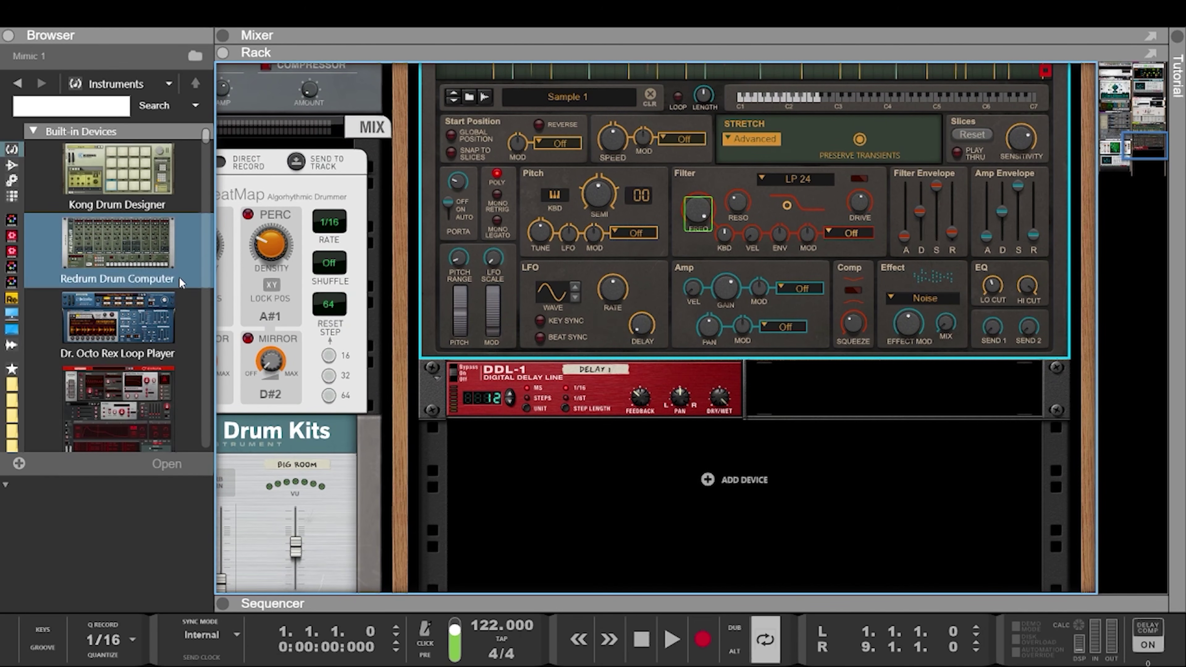
{"action": "scroll", "coordinate": [179, 276], "scroll_direction": "down", "scroll_amount": 4}
{"action": "scroll", "coordinate": [179, 276], "scroll_direction": "down", "scroll_amount": 5}
{"action": "left_click_drag", "start_coordinate": [100, 334], "coordinate": [622, 469]}
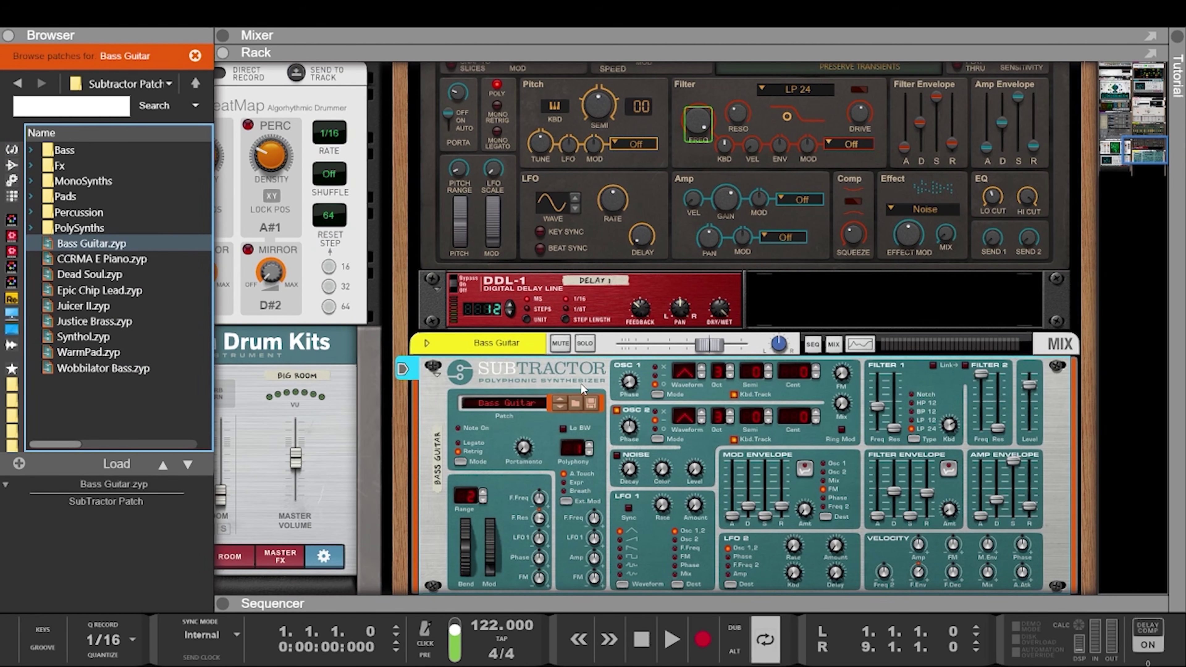
Add a Bassline Generator player to the SubTractor and load its Disco Bounce patch
{"action": "left_click", "coordinate": [11, 196]}
{"action": "scroll", "coordinate": [165, 285], "scroll_direction": "down", "scroll_amount": 2}
{"action": "left_click_drag", "start_coordinate": [131, 364], "coordinate": [737, 377]}
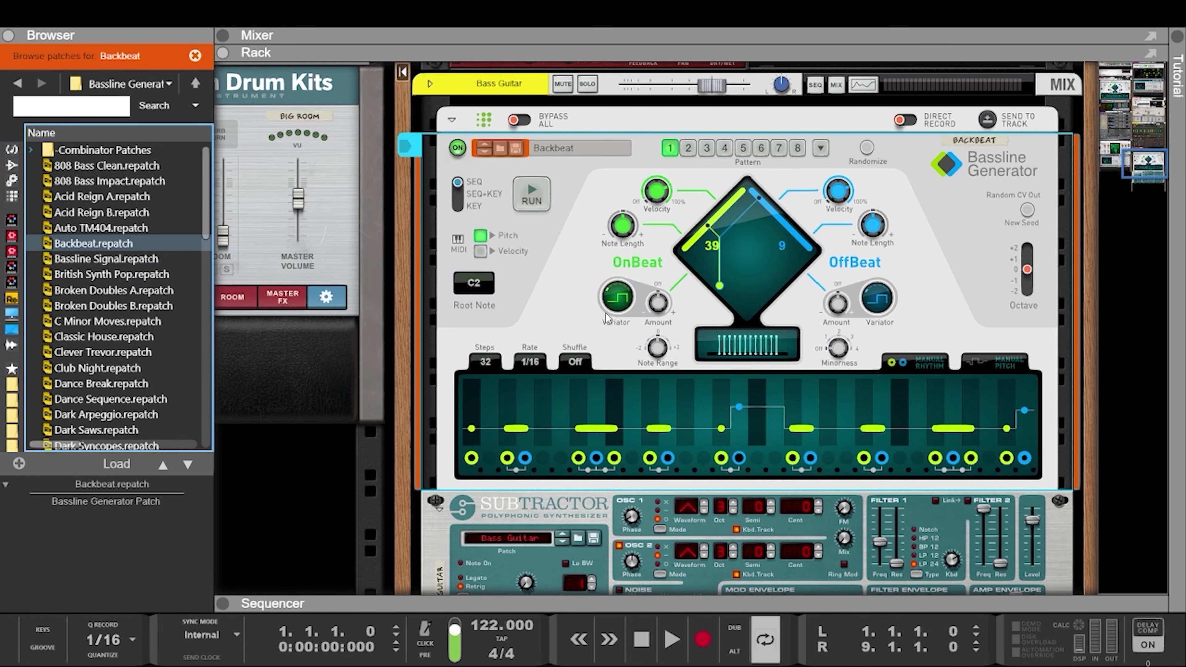
{"action": "left_click_drag", "start_coordinate": [206, 162], "coordinate": [204, 230]}
{"action": "left_click", "coordinate": [61, 281]}
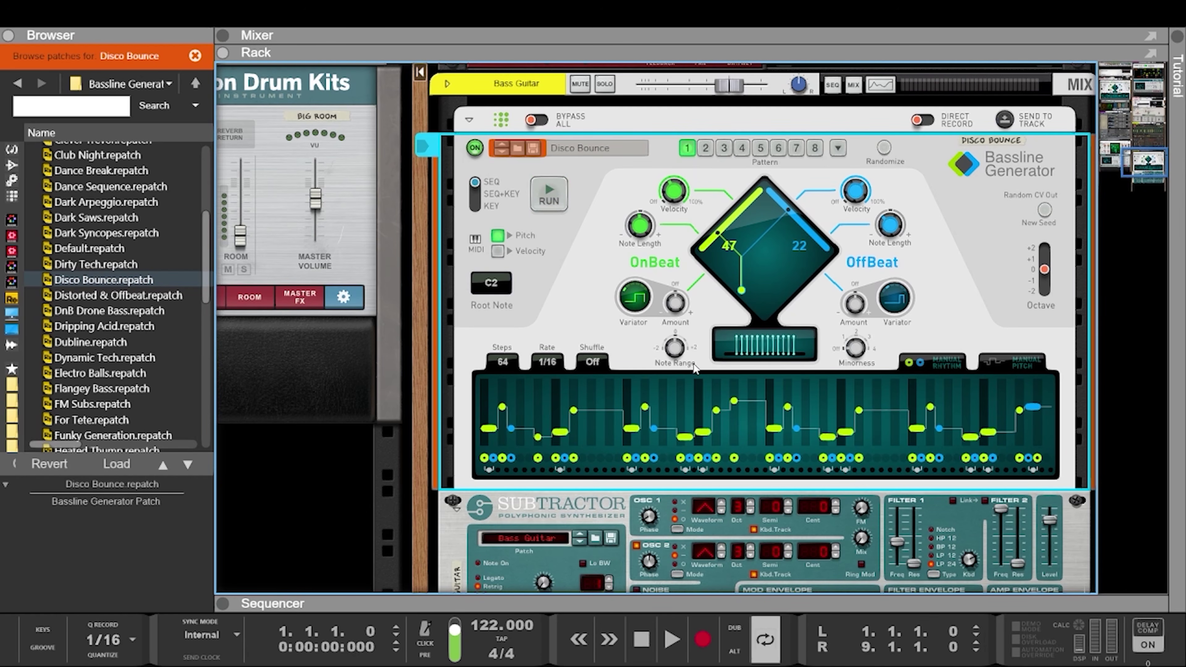
Set up the Bassline Generator's pattern 2 with 32 steps, OnBeat 45, OffBeat 36 and the OffBeat variator at Square x2
{"action": "left_click", "coordinate": [705, 148]}
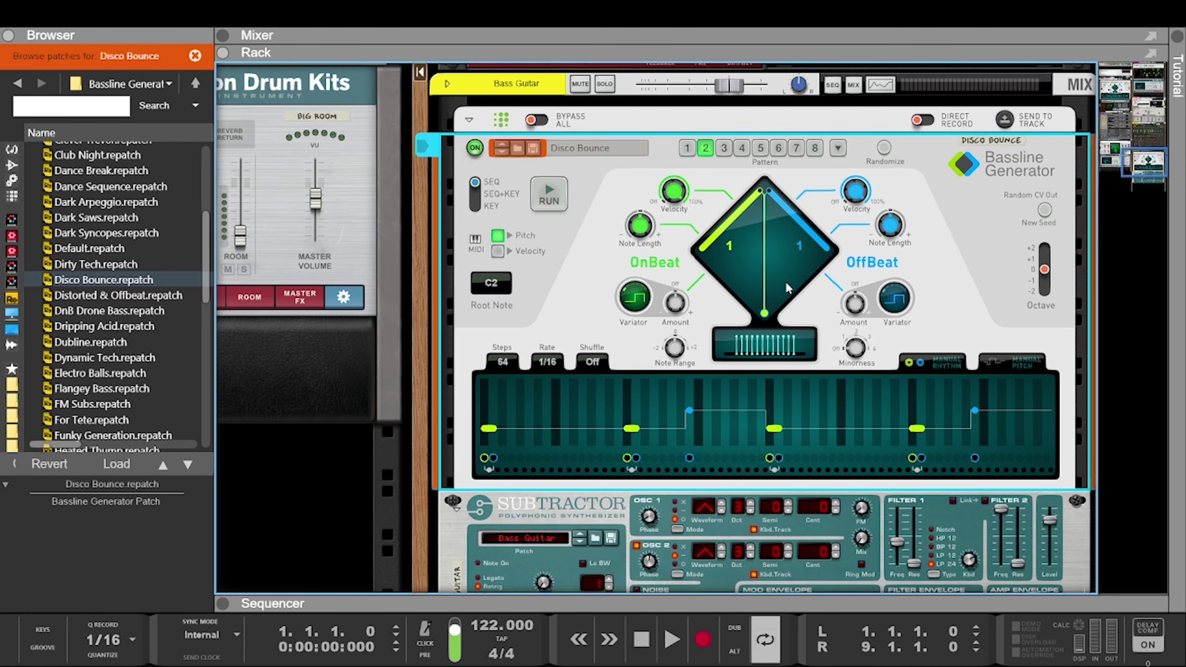
{"action": "scroll", "coordinate": [784, 280], "scroll_direction": "up", "scroll_amount": 2}
{"action": "left_click_drag", "start_coordinate": [501, 415], "coordinate": [519, 528]}
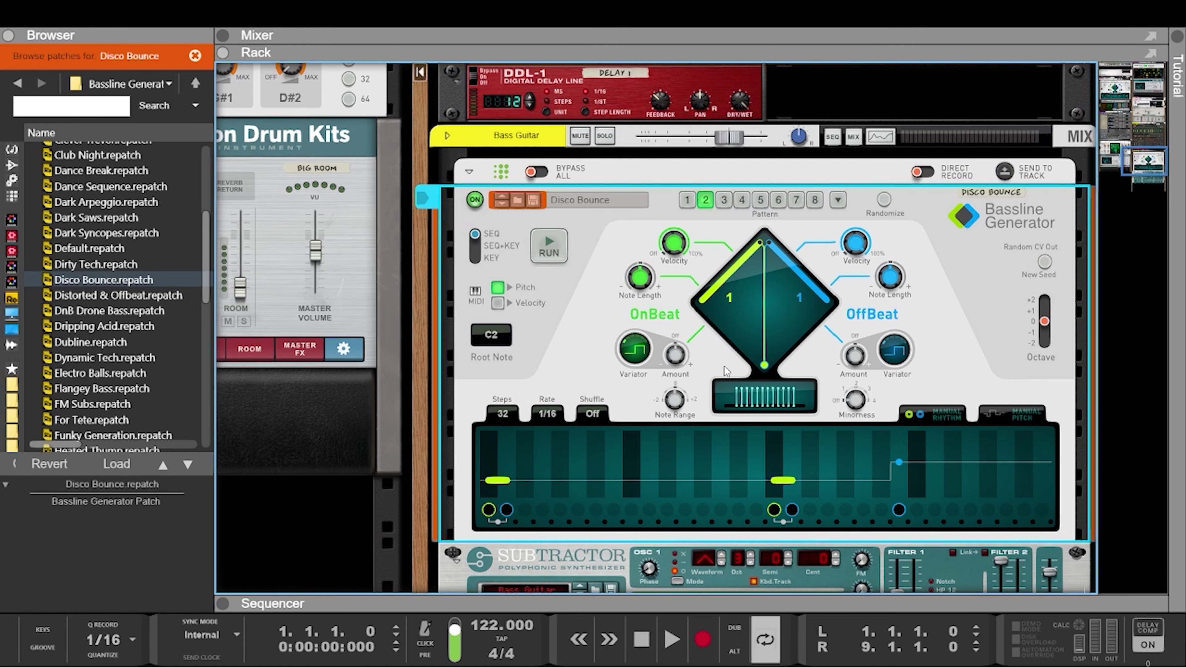
{"action": "left_click_drag", "start_coordinate": [760, 241], "coordinate": [718, 285]}
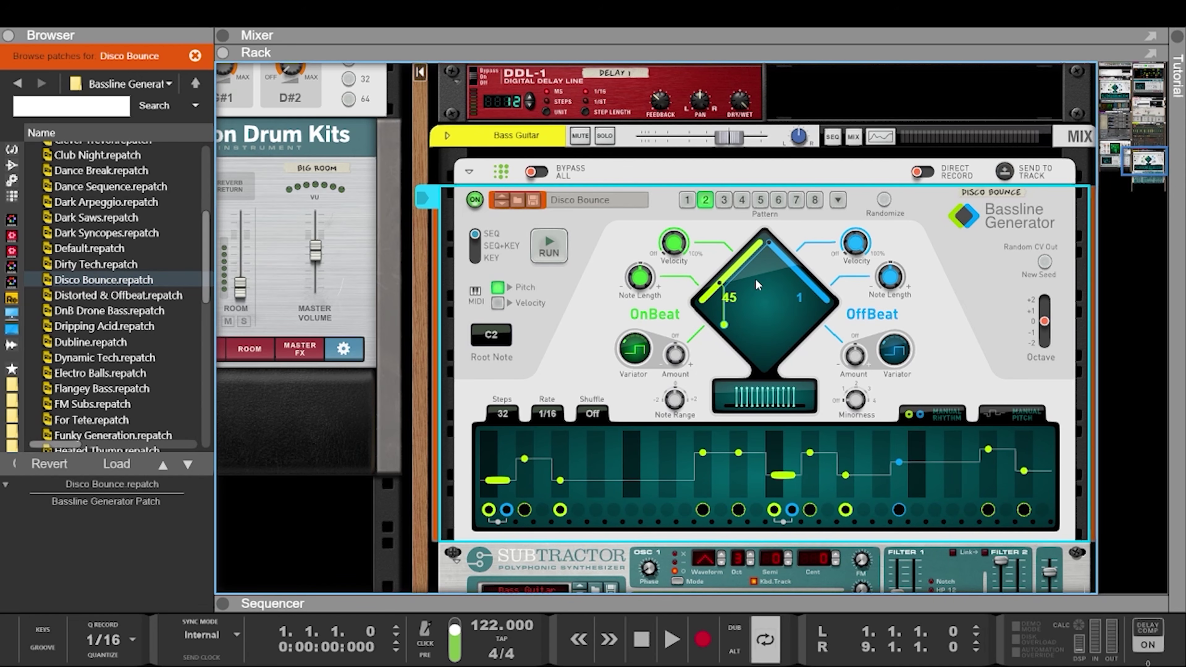
{"action": "left_click_drag", "start_coordinate": [803, 275], "coordinate": [800, 275]}
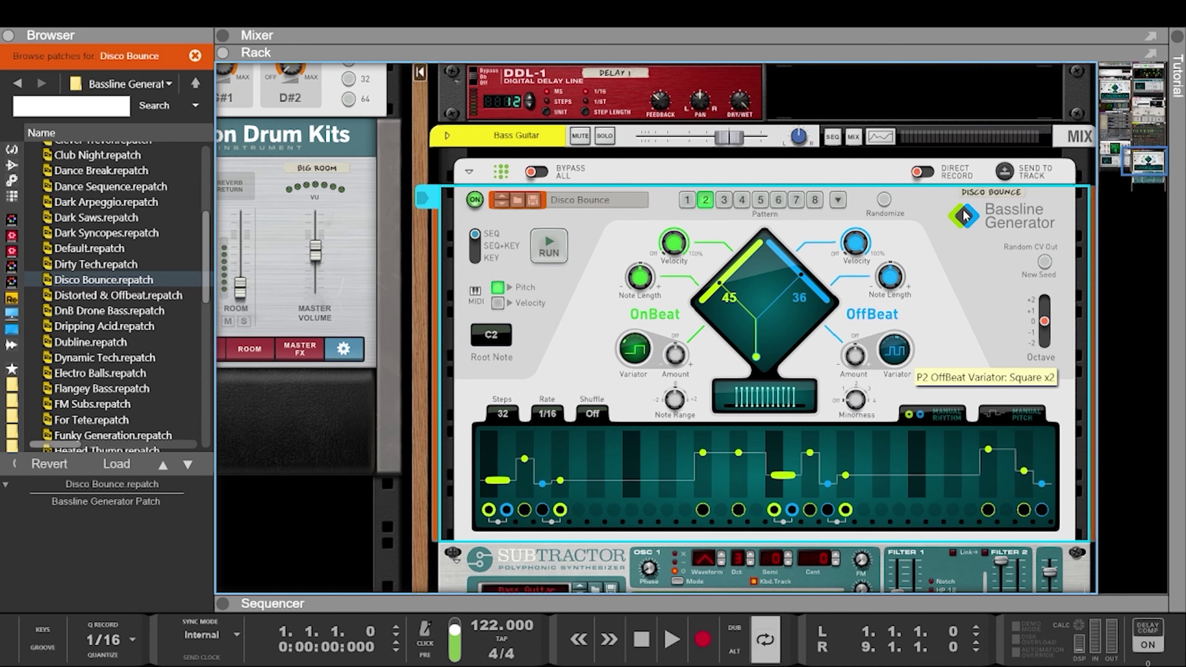
Run pattern 2 while changing its OnBeat amount to 46 and OffBeat amount to 34, and stop the player
{"action": "left_click", "coordinate": [547, 256]}
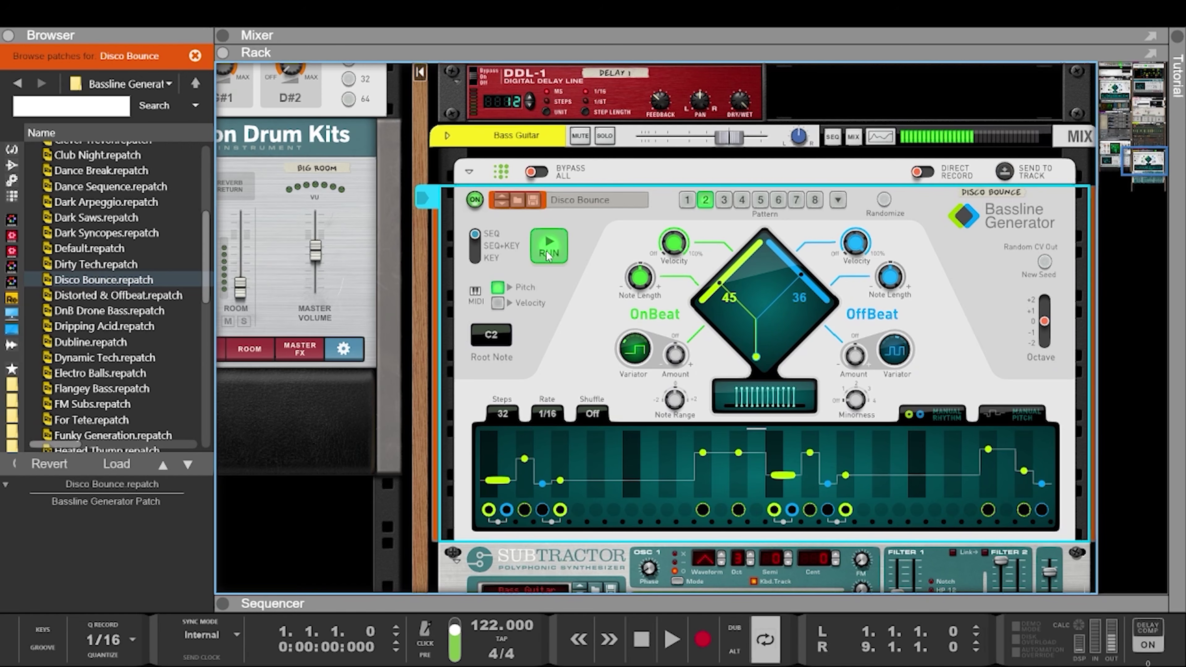
{"action": "left_click_drag", "start_coordinate": [719, 281], "coordinate": [728, 281]}
{"action": "left_click_drag", "start_coordinate": [799, 274], "coordinate": [800, 270]}
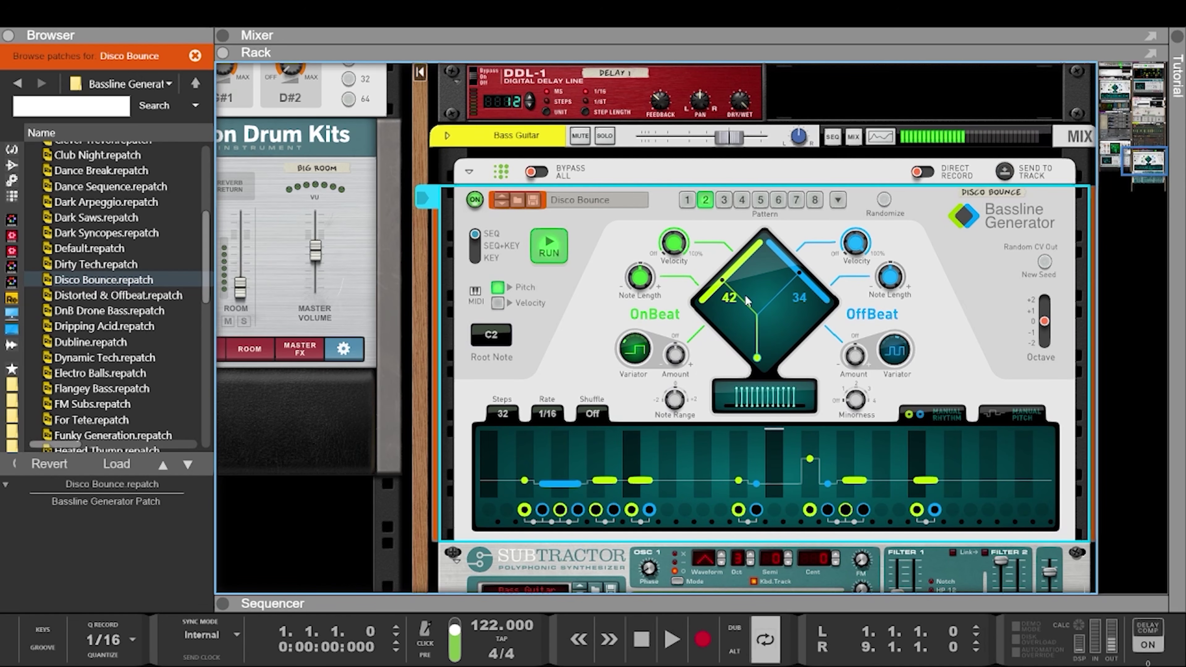
{"action": "left_click_drag", "start_coordinate": [725, 286], "coordinate": [718, 286]}
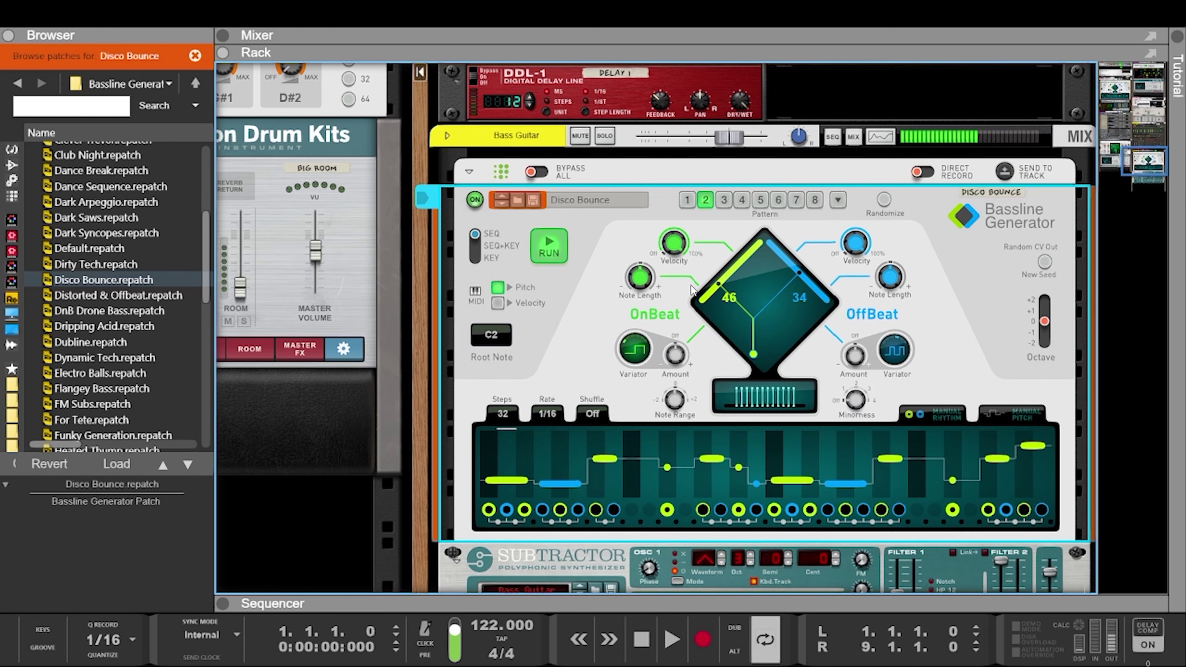
{"action": "left_click", "coordinate": [554, 255]}
Set pattern 3 to 16 steps, add tied OnBeat and OffBeat note pairs starting on steps 5, 9 and 13, and preview it
{"action": "left_click", "coordinate": [723, 201]}
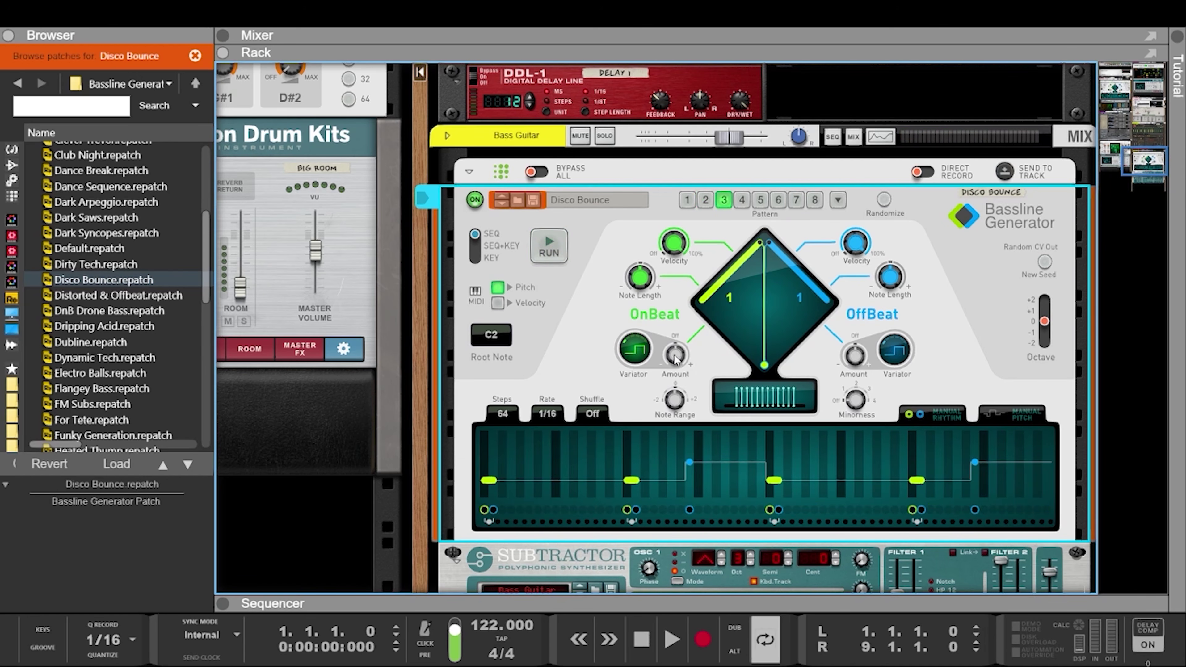
{"action": "left_click_drag", "start_coordinate": [502, 411], "coordinate": [554, 604]}
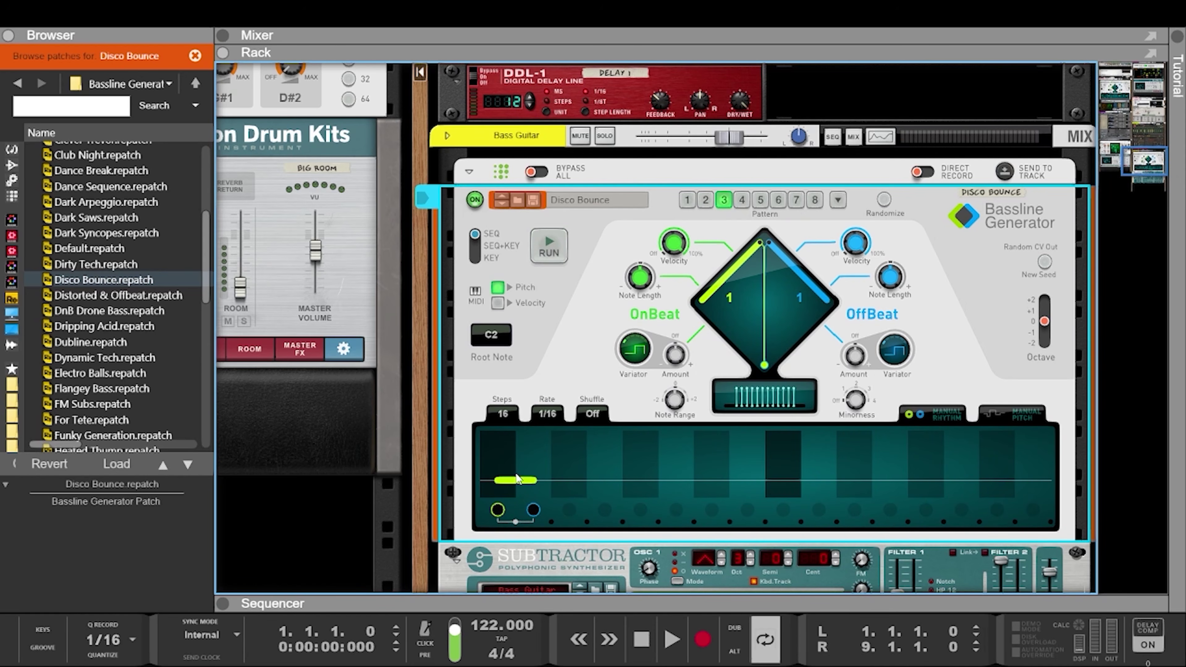
{"action": "left_click", "coordinate": [640, 509]}
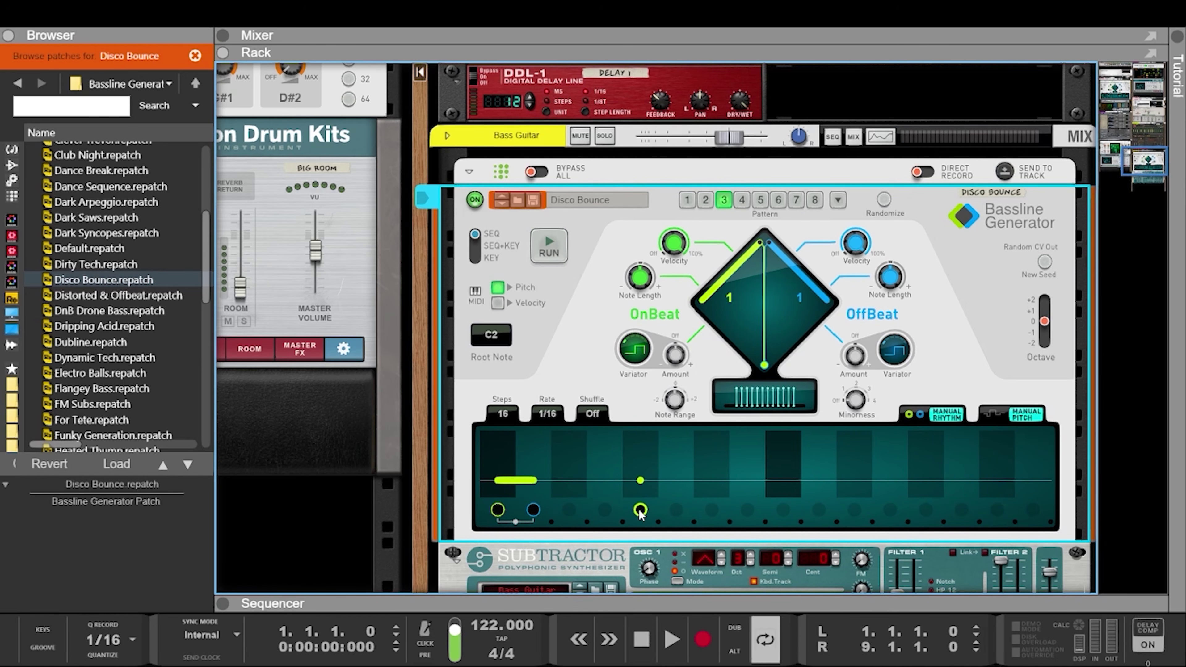
{"action": "left_click", "coordinate": [676, 509]}
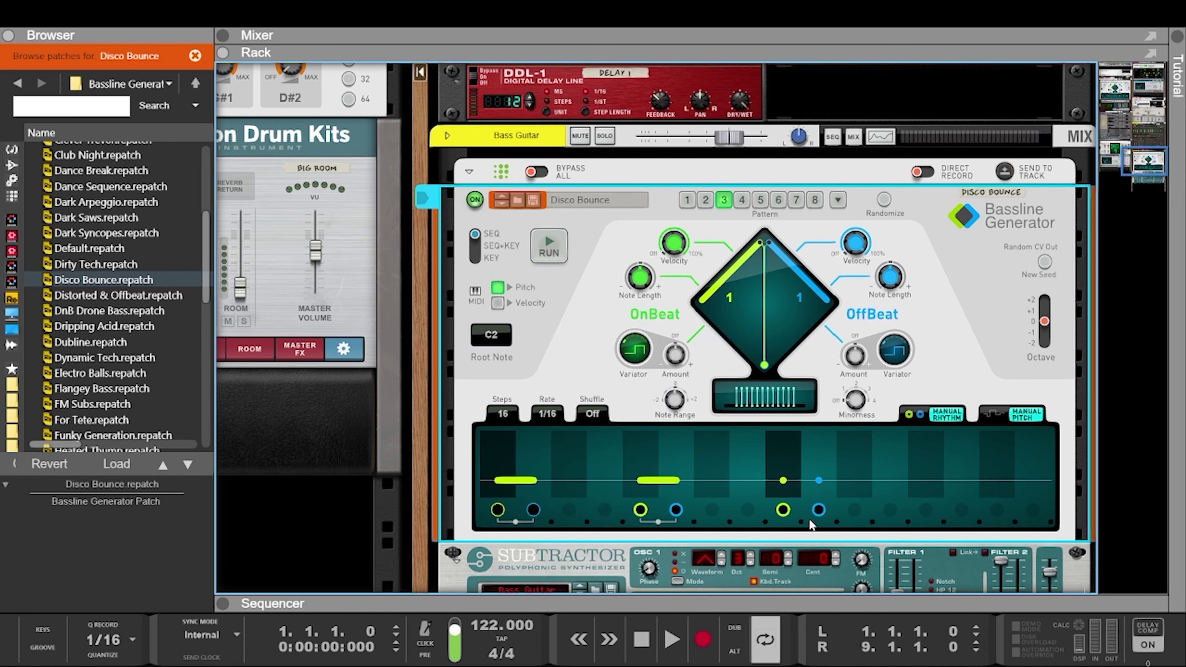
{"action": "left_click", "coordinate": [942, 522]}
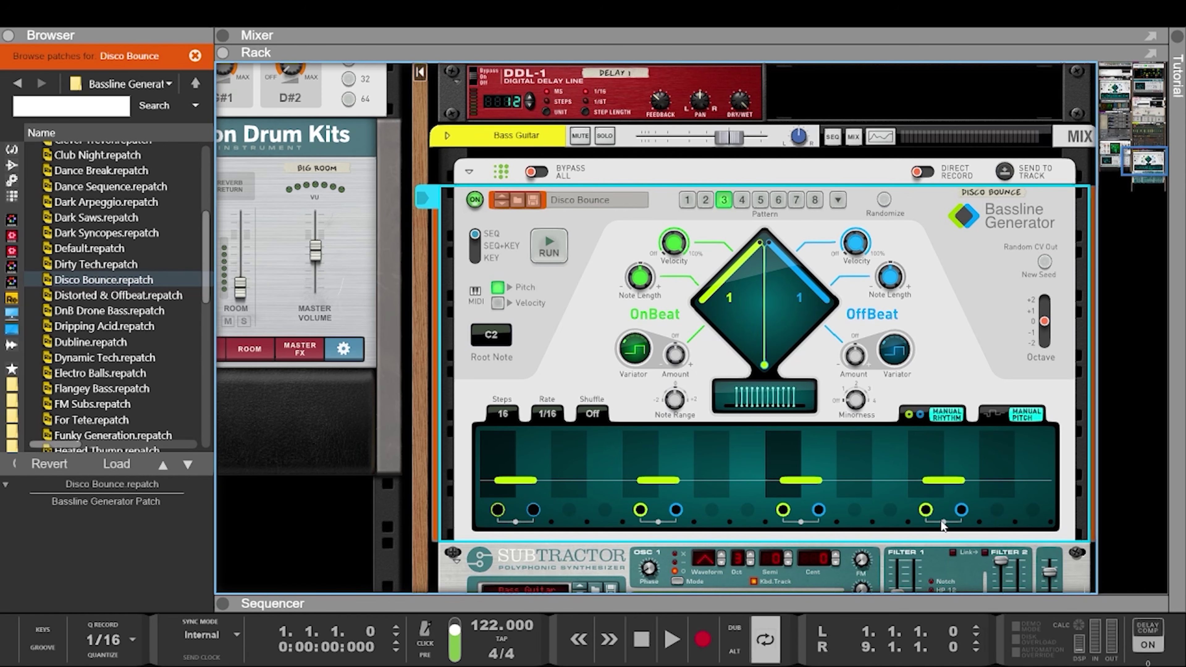
{"action": "left_click", "coordinate": [547, 253]}
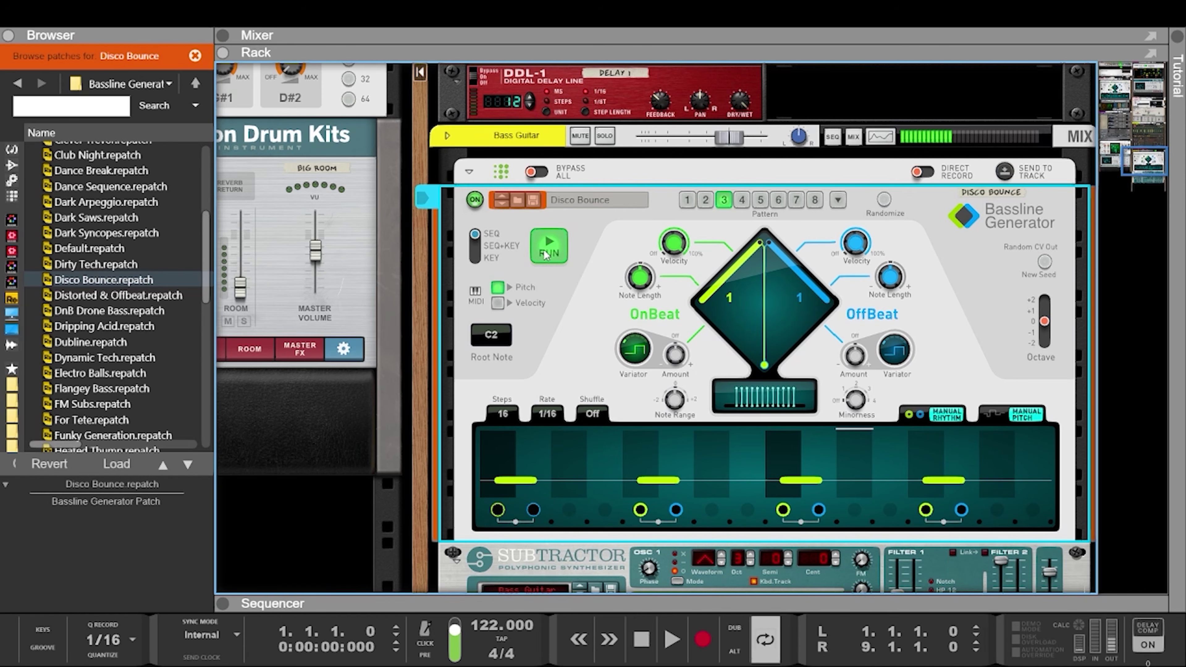
Extend each note group in pattern 3 with a tied OnBeat note on steps 3, 7, 11 and 15, and preview it
{"action": "left_click", "coordinate": [568, 509]}
{"action": "left_click", "coordinate": [551, 522]}
{"action": "left_click", "coordinate": [711, 509]}
{"action": "left_click", "coordinate": [694, 522]}
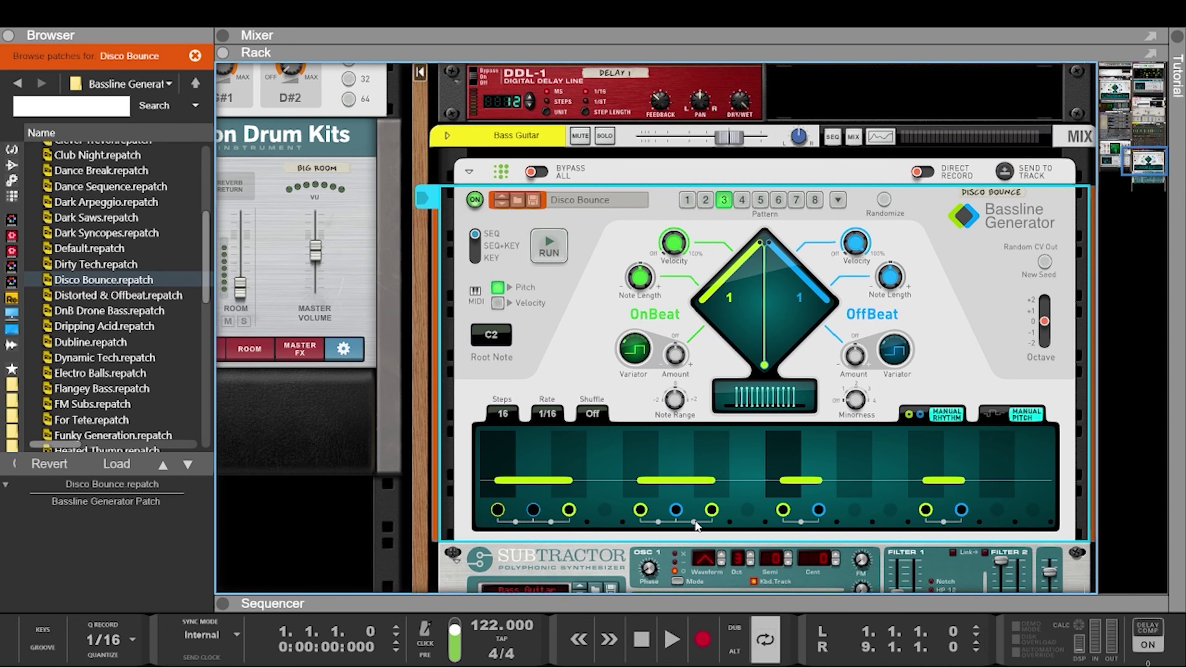
{"action": "left_click", "coordinate": [836, 522]}
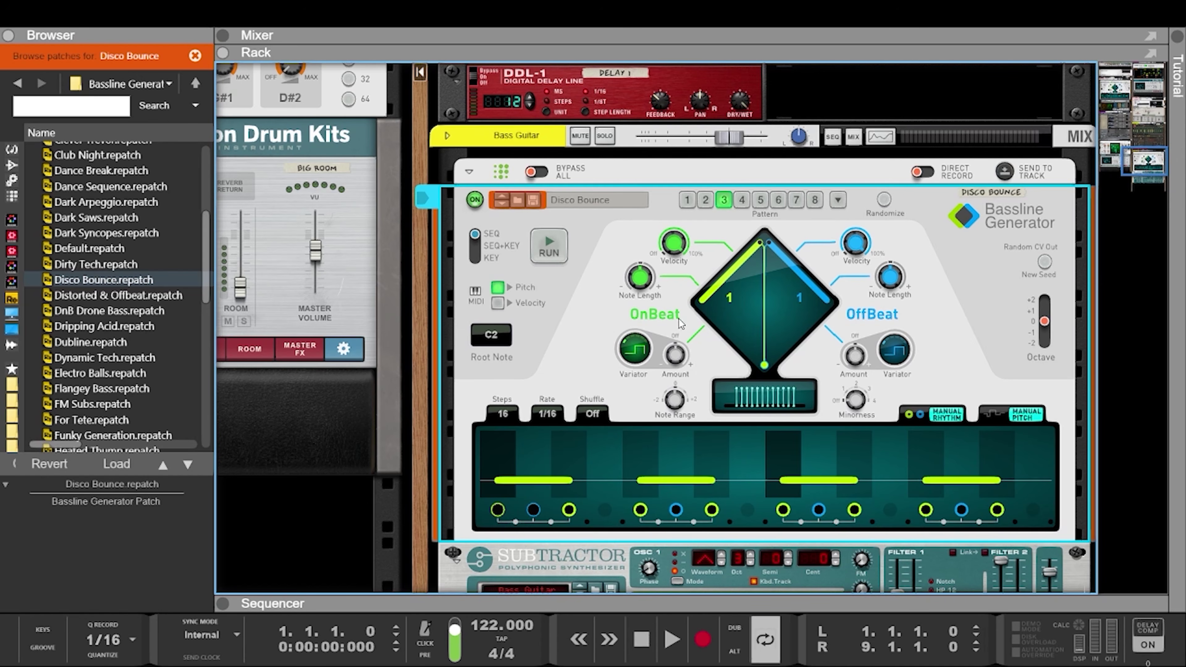
{"action": "left_click", "coordinate": [551, 250]}
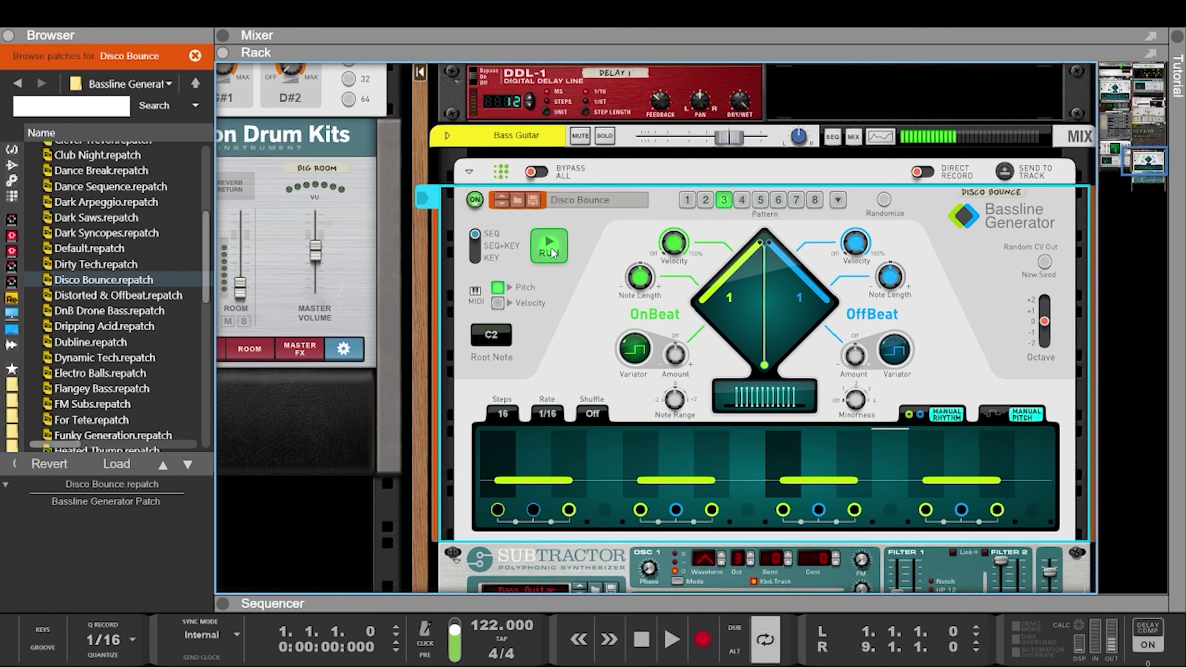
Add a Pulveriser effect with the Basic Pulverisation patch below the SubTractor and adjust its Squash and Dirt amounts
{"action": "left_click", "coordinate": [418, 302]}
{"action": "scroll", "coordinate": [419, 302], "scroll_direction": "down", "scroll_amount": 4}
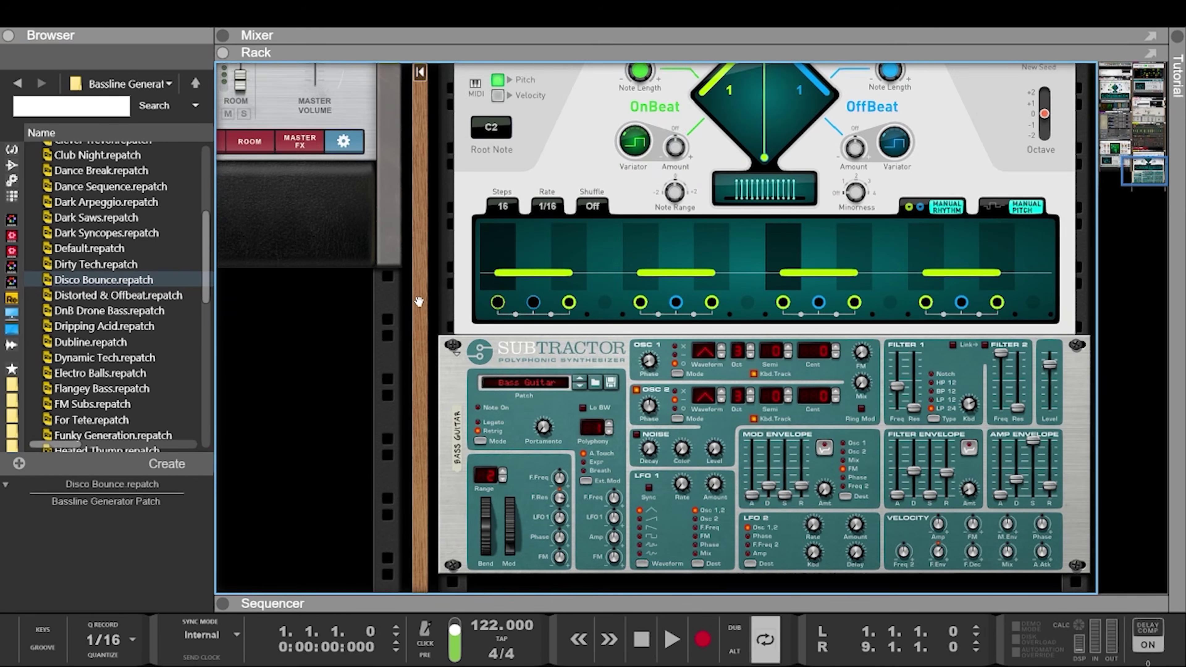
{"action": "scroll", "coordinate": [419, 301], "scroll_direction": "down", "scroll_amount": 3}
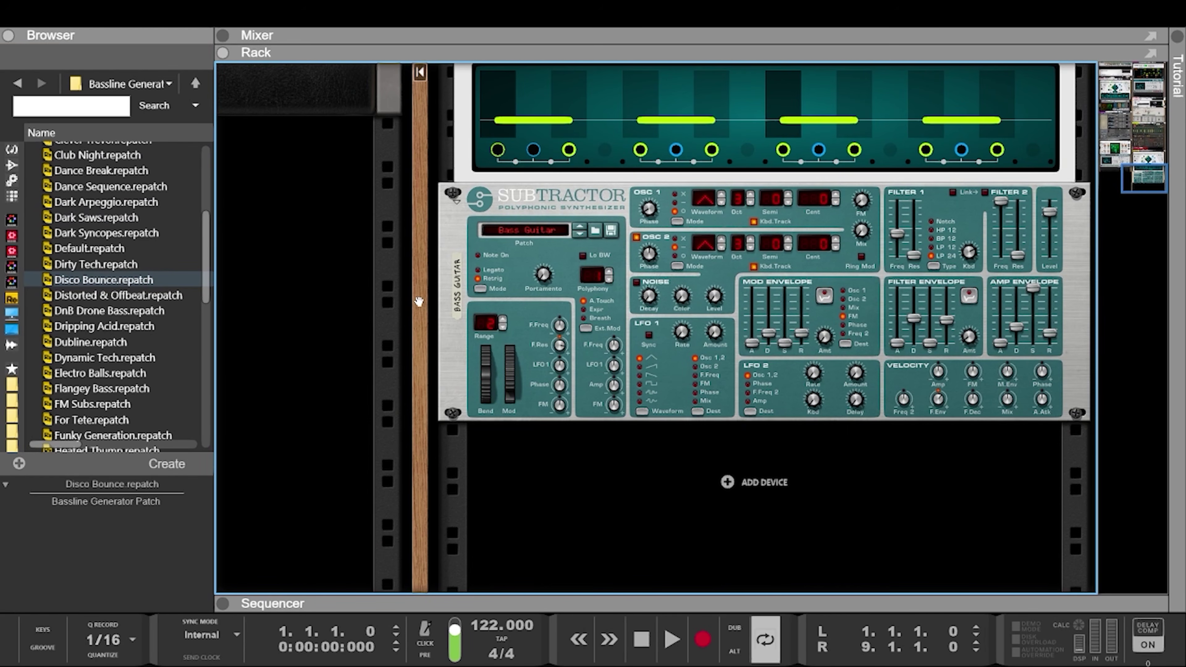
{"action": "left_click", "coordinate": [12, 165]}
{"action": "scroll", "coordinate": [172, 301], "scroll_direction": "down", "scroll_amount": 1}
{"action": "left_click_drag", "start_coordinate": [589, 458], "coordinate": [638, 446]}
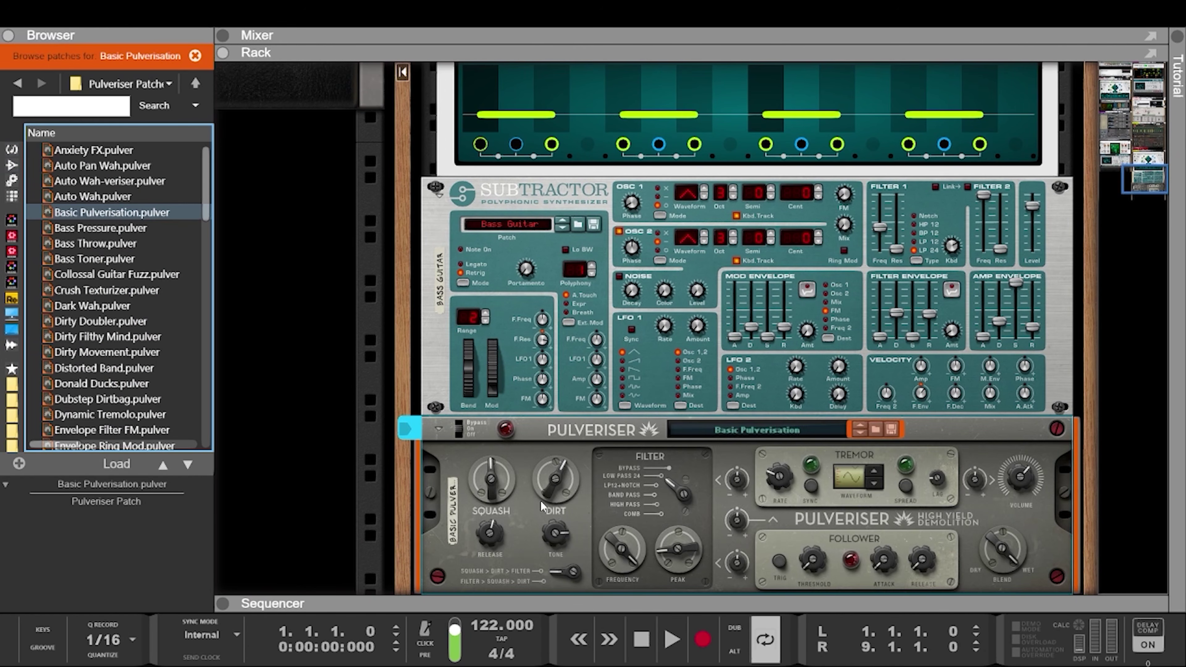
{"action": "mouse_move", "coordinate": [541, 507]}
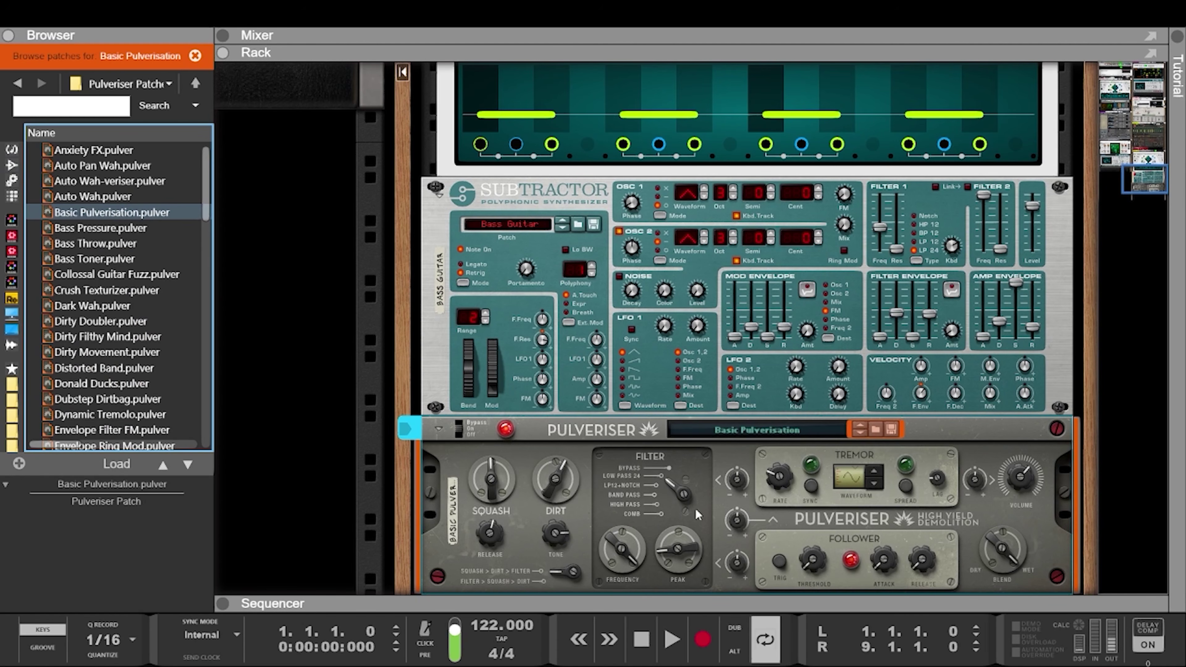
{"action": "left_click_drag", "start_coordinate": [494, 483], "coordinate": [574, 550]}
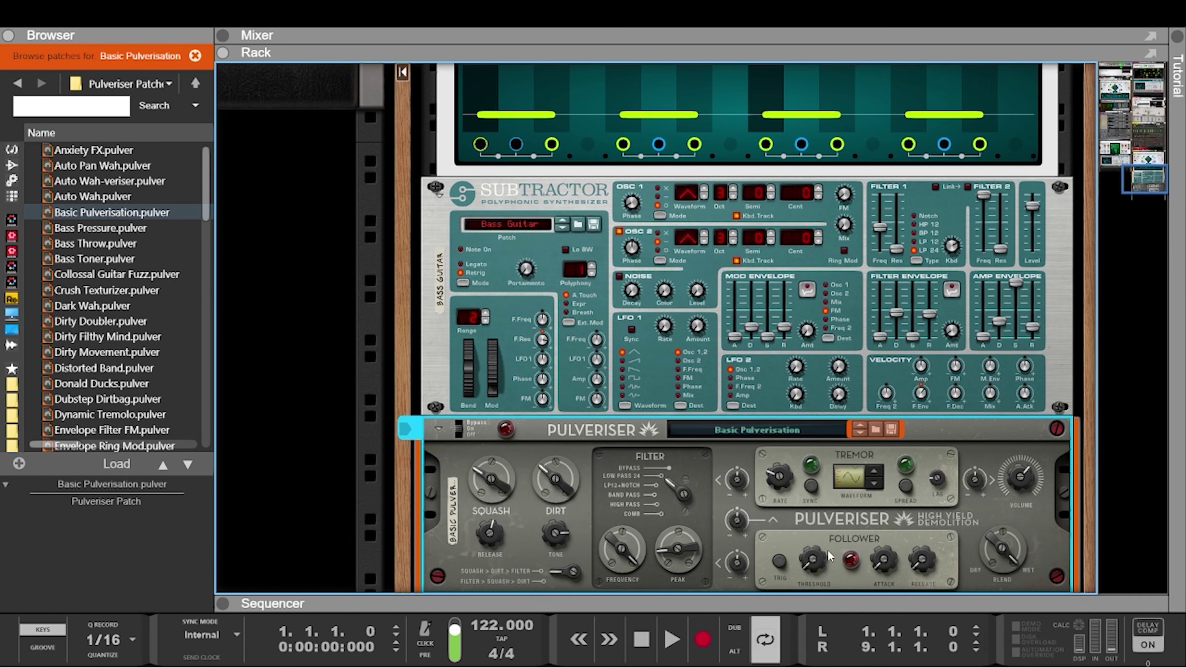
On the rack's rear, cable the Bassline Generator's bipolar Random CV Out to the SubTractor's Filter 1 Res modulation input
{"action": "scroll", "coordinate": [721, 474], "scroll_direction": "up", "scroll_amount": 3}
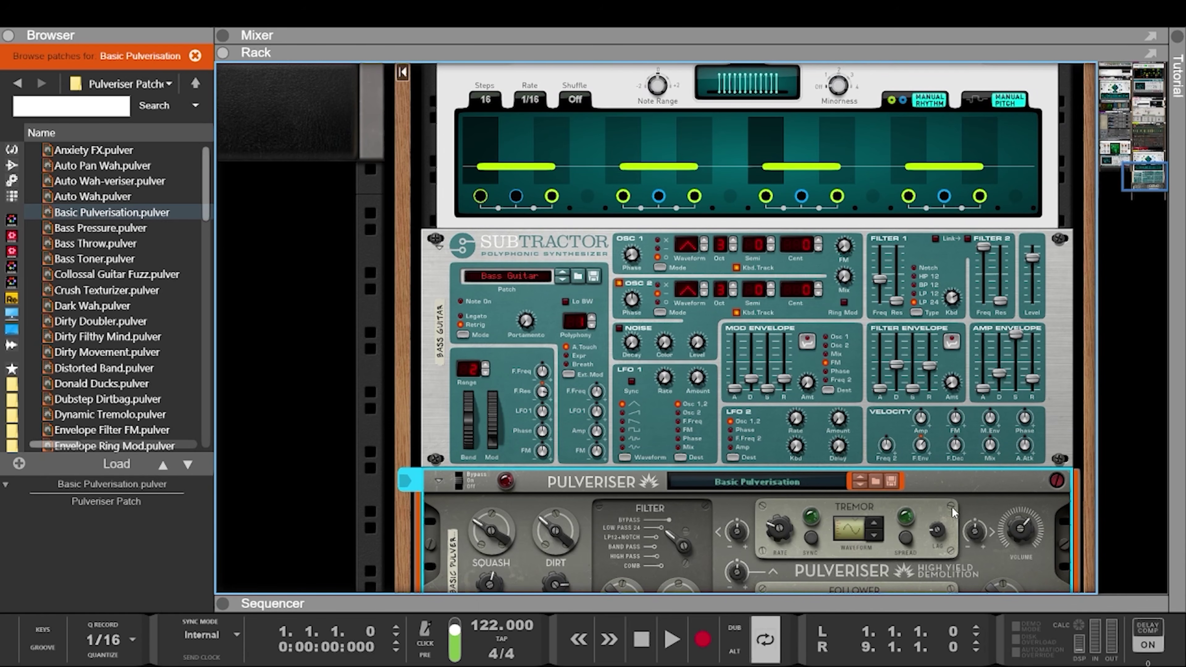
{"action": "scroll", "coordinate": [904, 505], "scroll_direction": "up", "scroll_amount": 12}
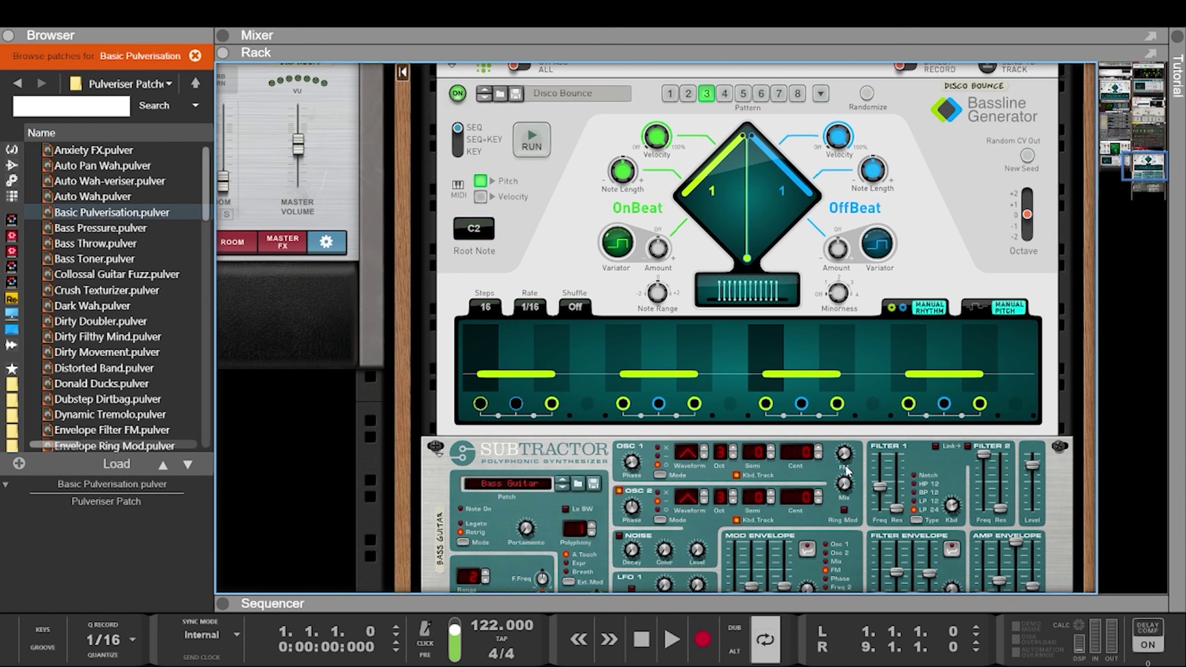
{"action": "key", "text": "Tab"}
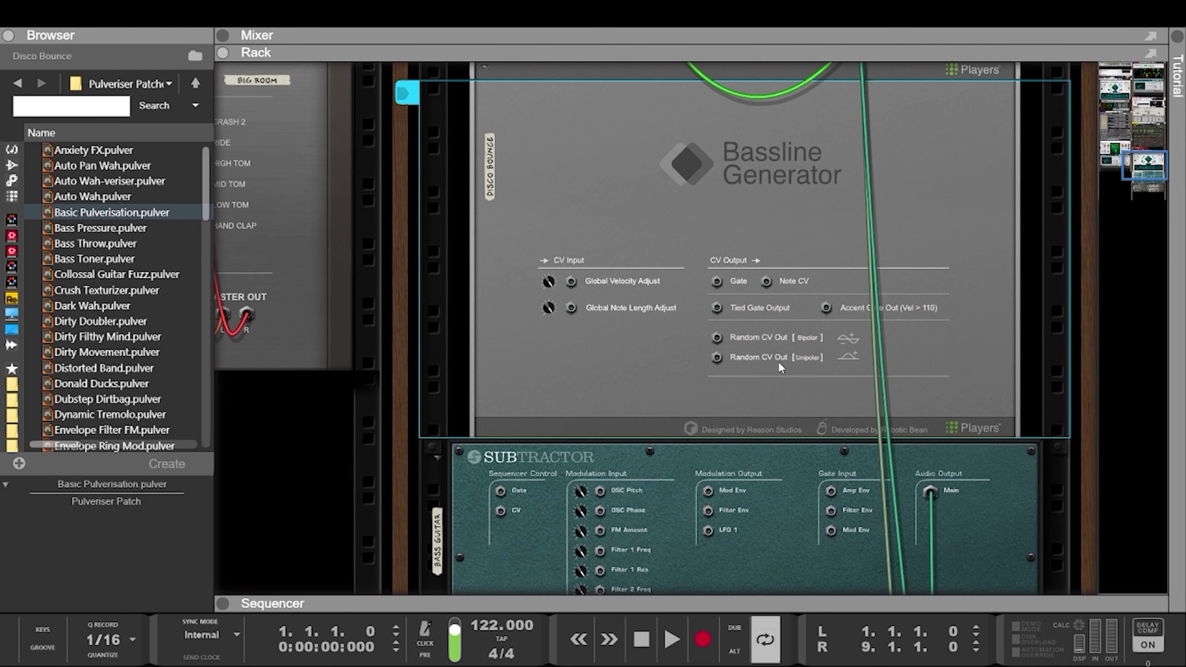
{"action": "scroll", "coordinate": [782, 361], "scroll_direction": "down", "scroll_amount": 12}
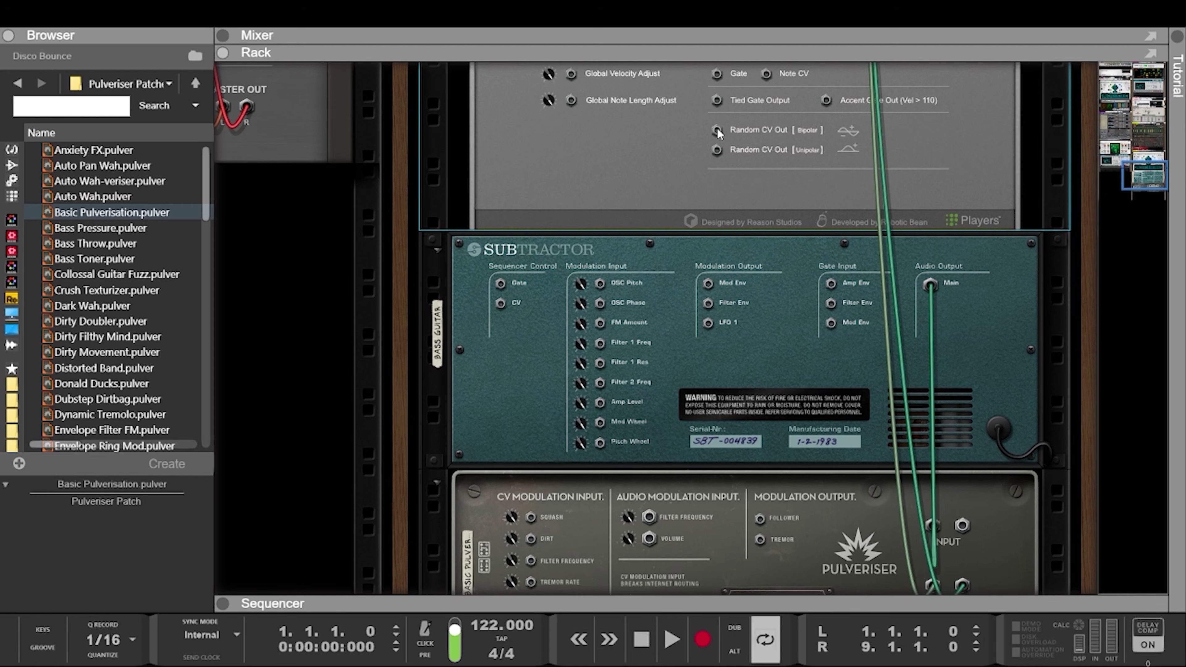
{"action": "left_click_drag", "start_coordinate": [717, 131], "coordinate": [620, 465]}
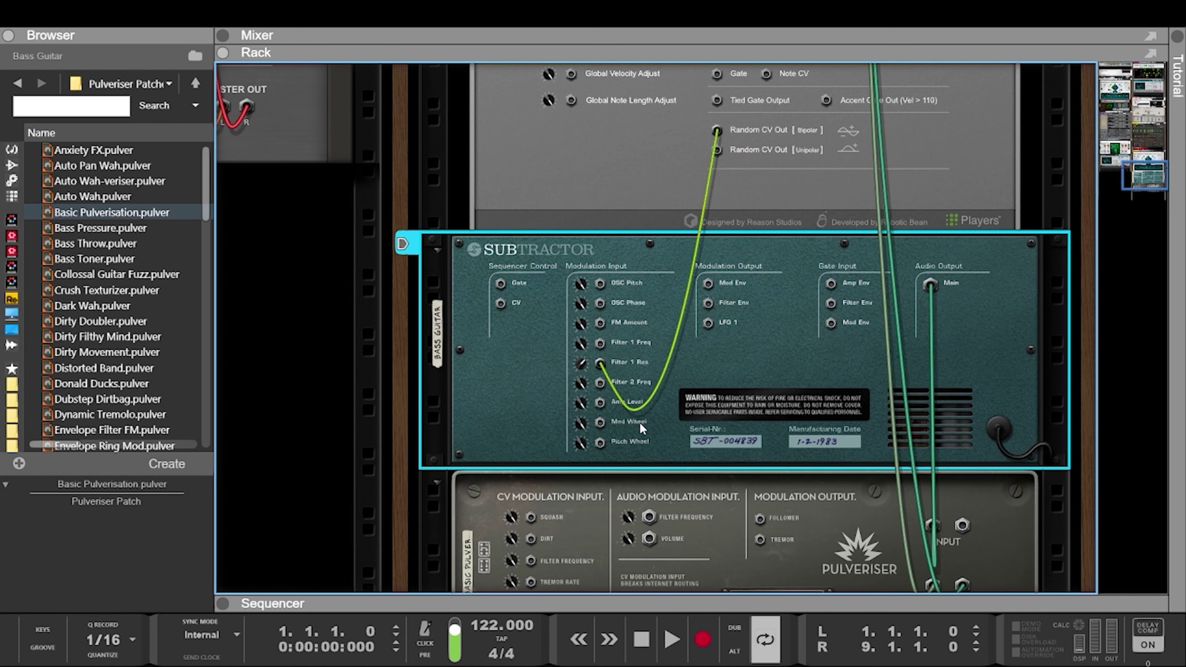
{"action": "key", "text": "Tab"}
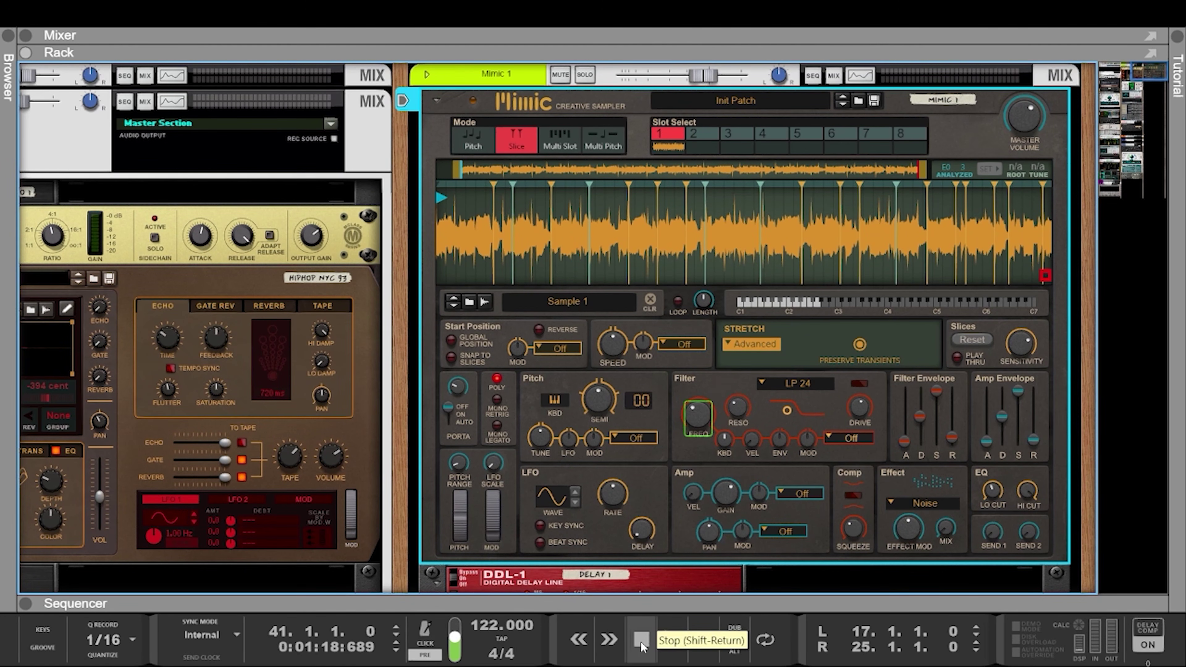
Play the song from bar 41 to about bar 58, following the sequencer and the Mimic in the rack, and stop playback
{"action": "key", "text": "F7"}
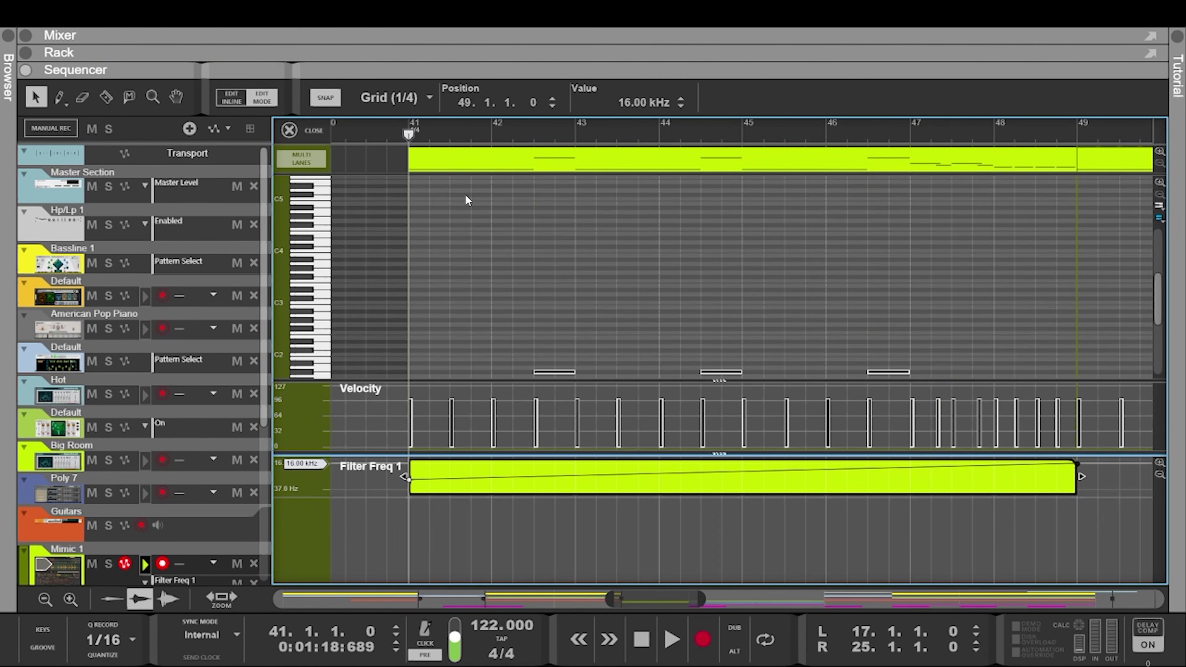
{"action": "left_click", "coordinate": [674, 650]}
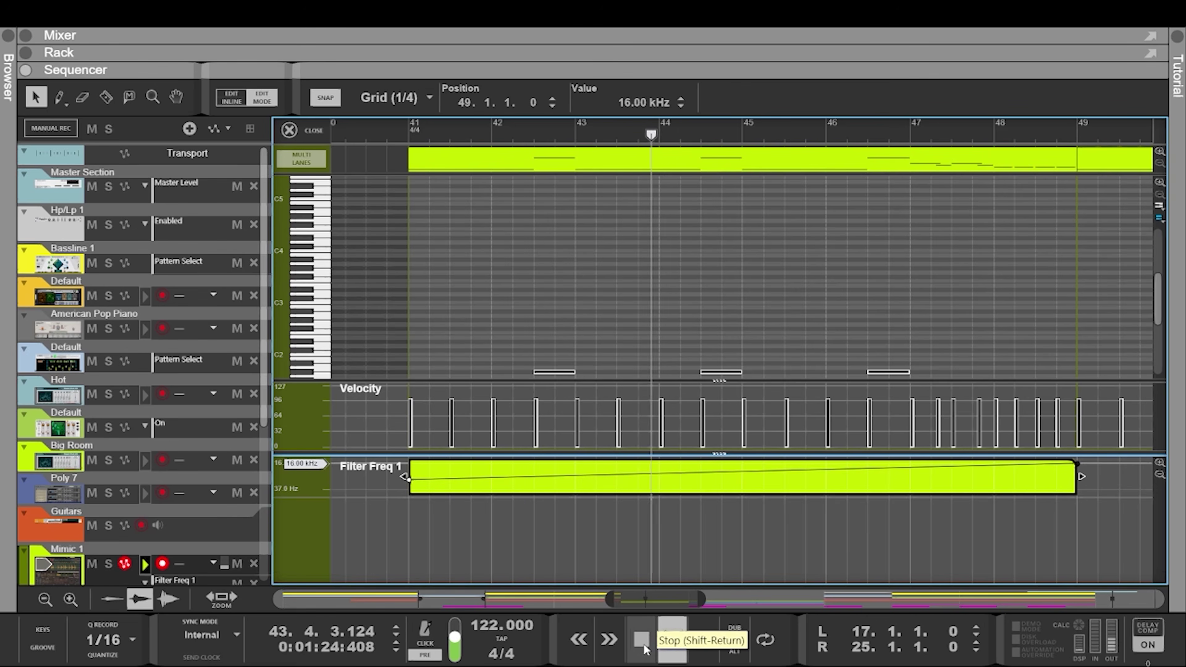
{"action": "key", "text": "F6"}
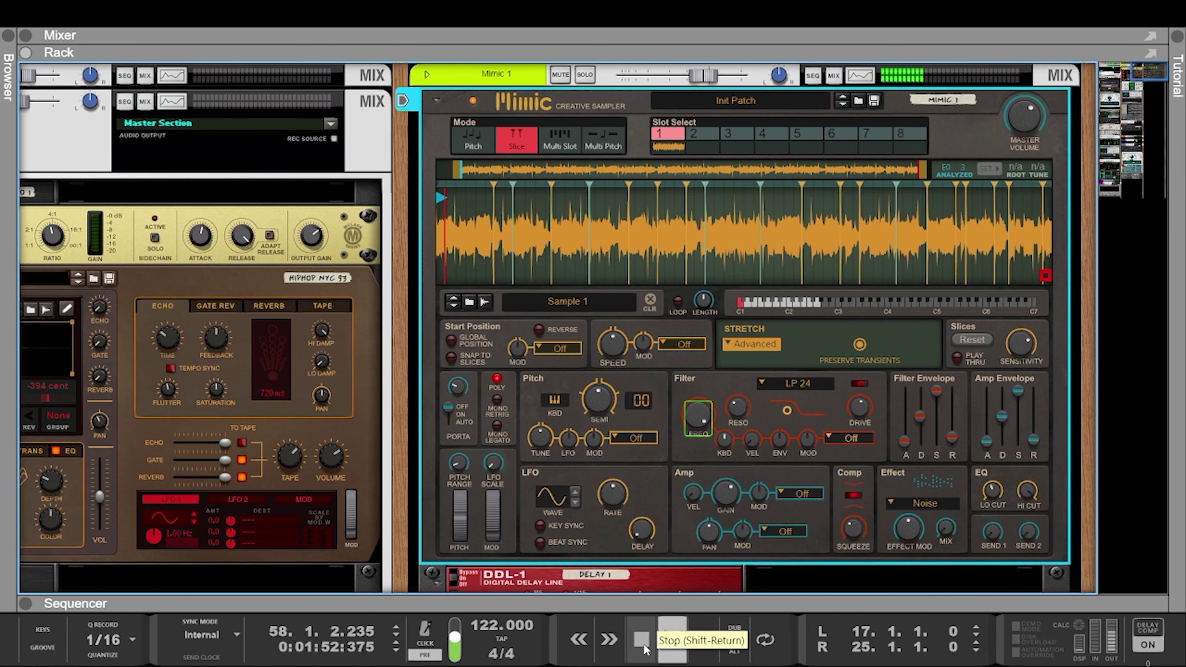
{"action": "left_click", "coordinate": [643, 640]}
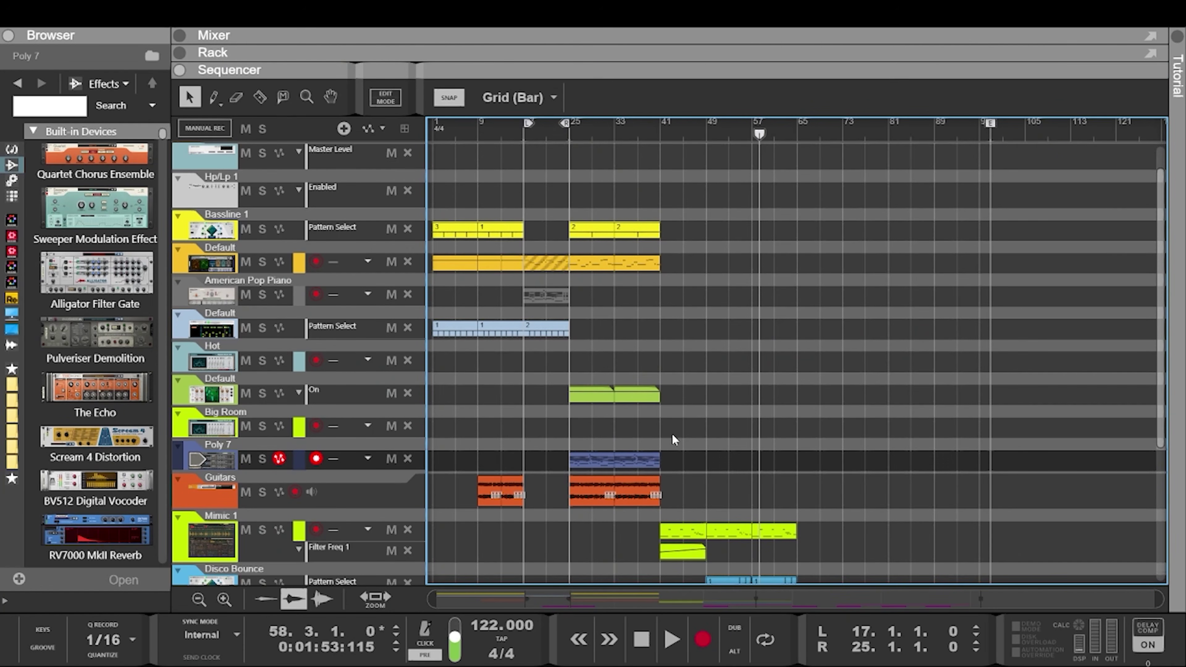
Copy the last-used Poly 7 and pattern 2 drum clips to bar 65, and repeat the bar-25 section's clips across bars 73 to 97
{"action": "left_click_drag", "start_coordinate": [639, 457], "coordinate": [822, 460]}
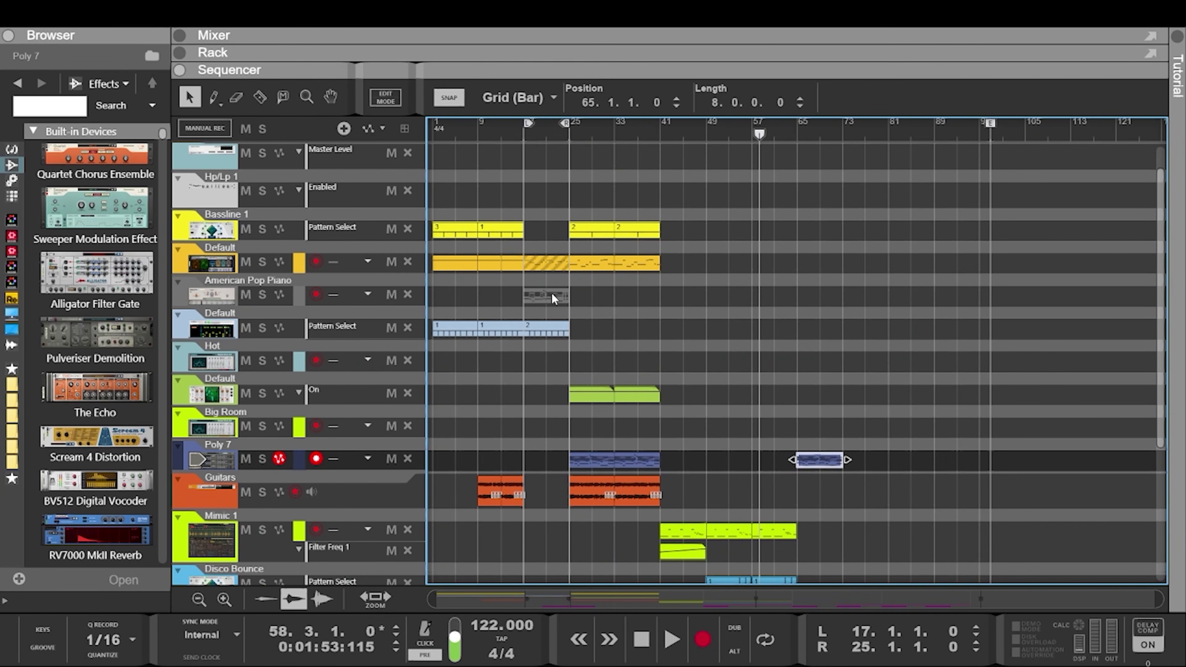
{"action": "left_click_drag", "start_coordinate": [544, 330], "coordinate": [823, 335]}
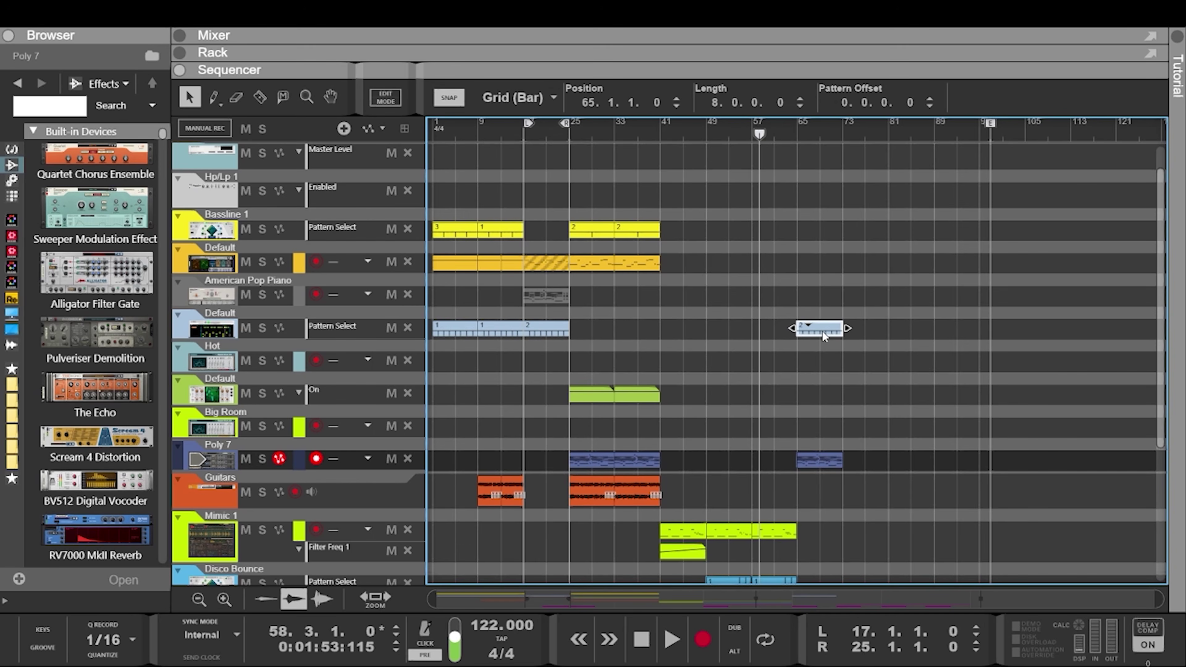
{"action": "left_click_drag", "start_coordinate": [673, 184], "coordinate": [934, 497]}
{"action": "scroll", "coordinate": [932, 439], "scroll_direction": "up", "scroll_amount": 1}
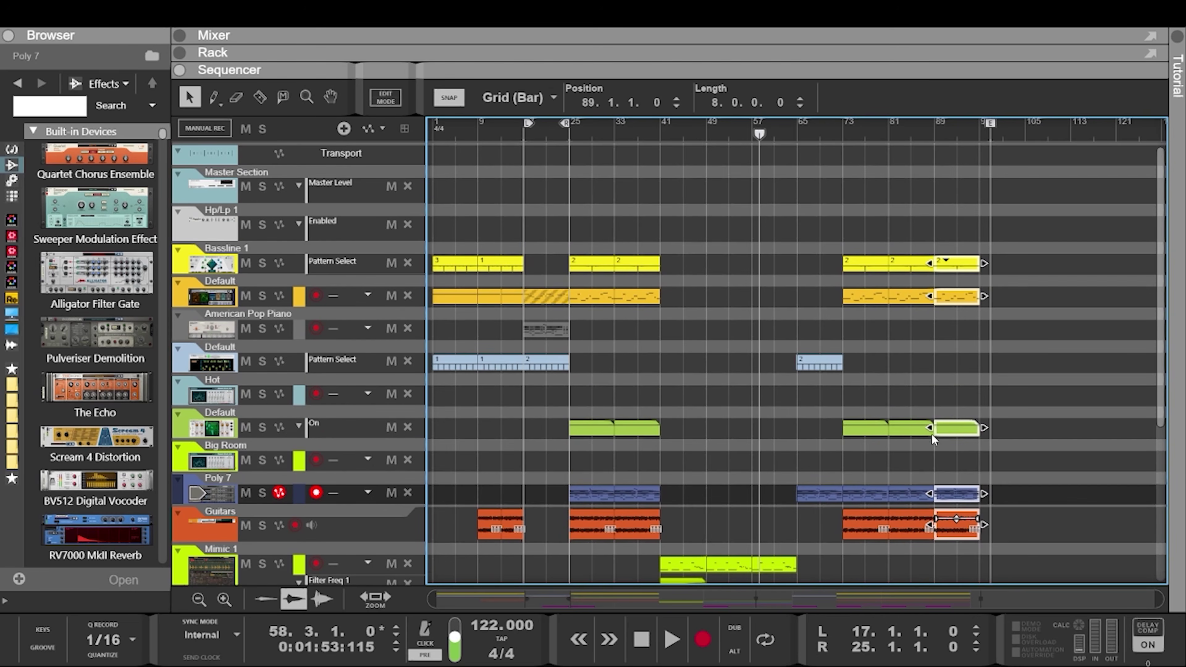
Draw a Master Level automation clip starting at bar 89 and shape its line into a curved fade-out reaching its low point at bar 97
{"action": "key", "text": "w"}
{"action": "left_click_drag", "start_coordinate": [934, 184], "coordinate": [1007, 184]}
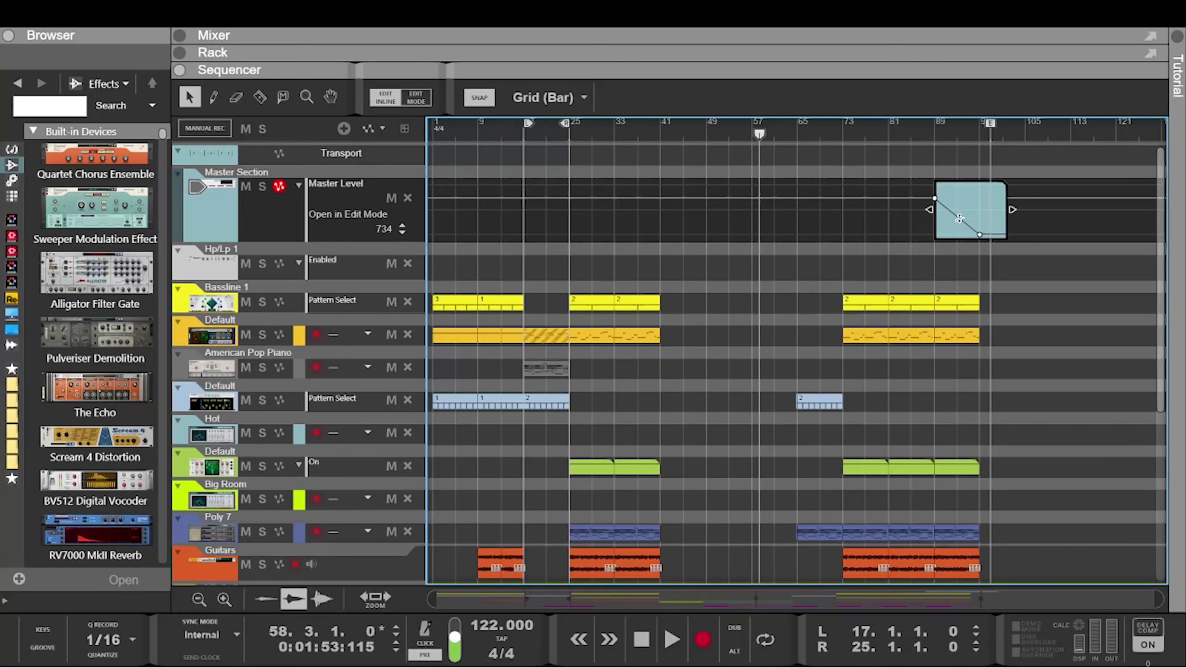
{"action": "left_click_drag", "start_coordinate": [957, 217], "coordinate": [978, 207]}
Play the song and examine the Radical Piano, Drum Sequencer, Bassline Generator, NoteView and Electric Bass in the rack
{"action": "scroll", "coordinate": [926, 487], "scroll_direction": "down", "scroll_amount": 2}
{"action": "left_click", "coordinate": [672, 639]}
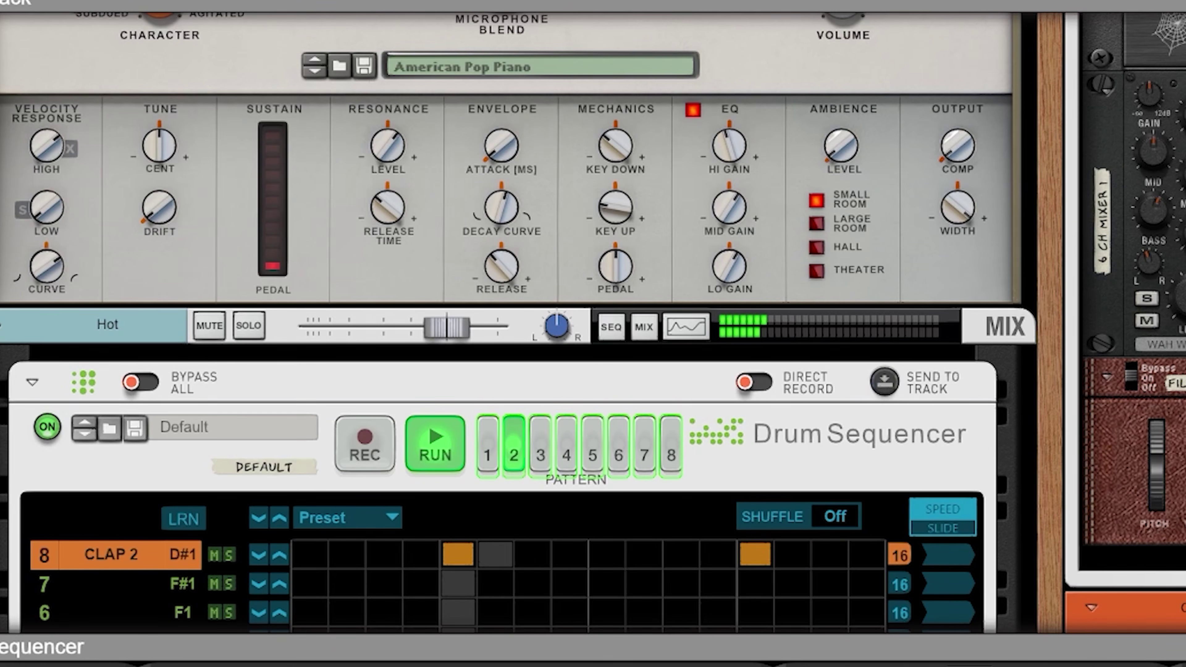
{"action": "scroll", "coordinate": [1050, 221], "scroll_direction": "up", "scroll_amount": 5}
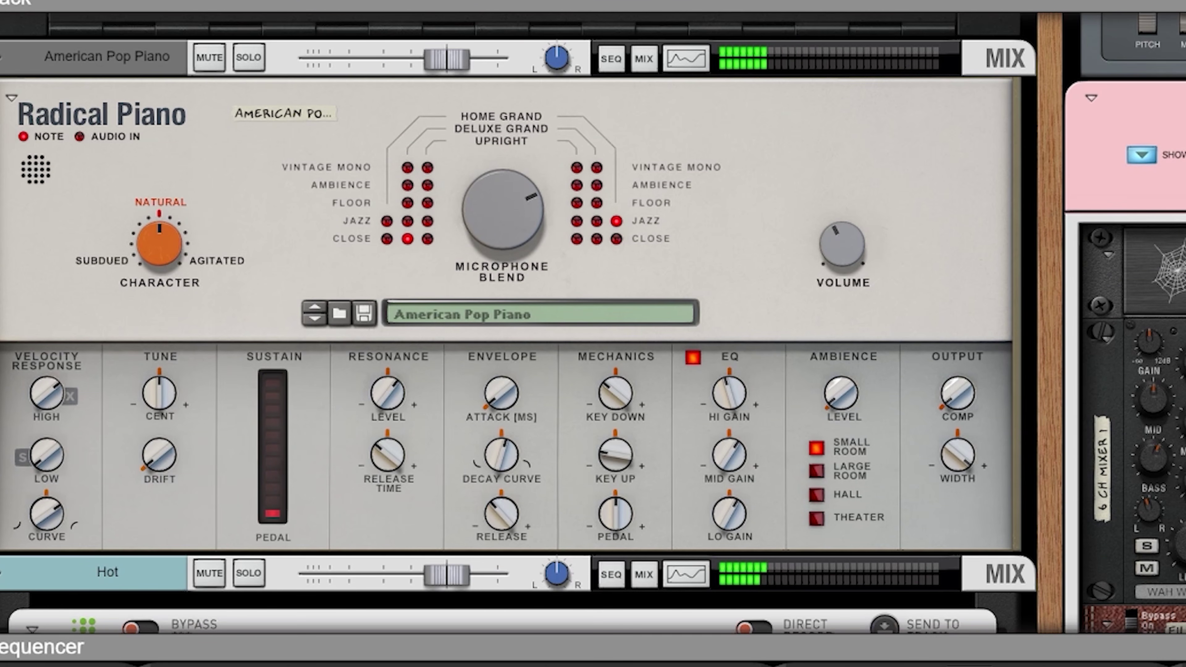
{"action": "scroll", "coordinate": [1026, 424], "scroll_direction": "down", "scroll_amount": 5}
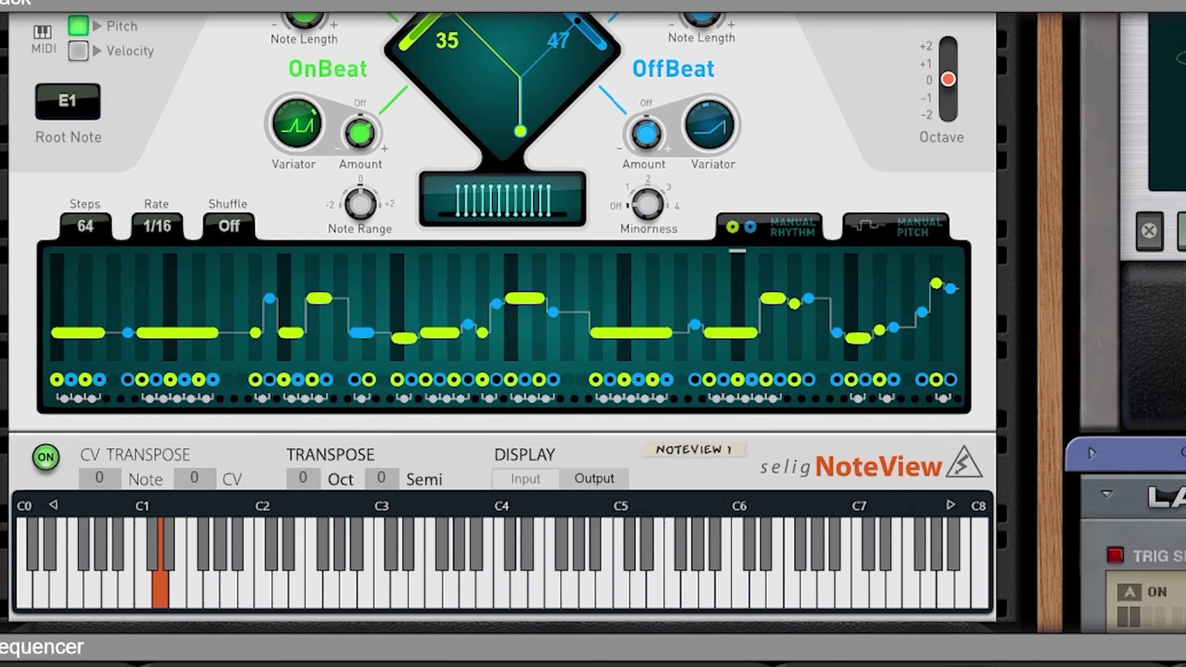
{"action": "scroll", "coordinate": [1055, 325], "scroll_direction": "up", "scroll_amount": 3}
{"action": "left_click_drag", "start_coordinate": [1054, 326], "coordinate": [1056, 369]}
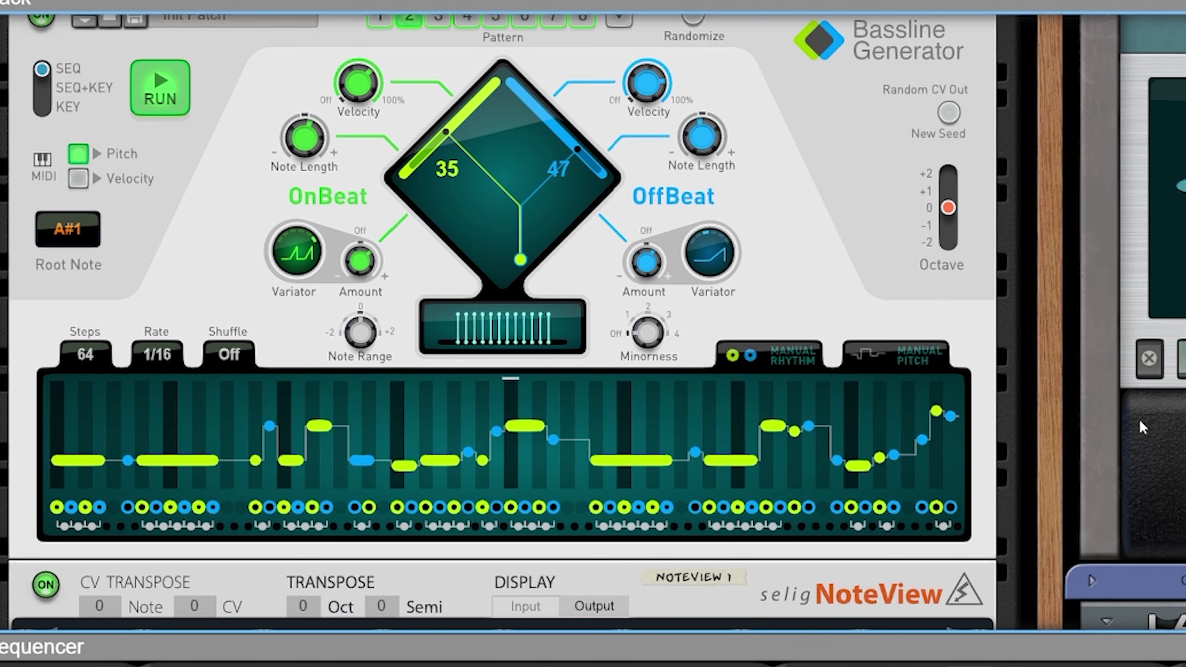
{"action": "left_click_drag", "start_coordinate": [1057, 442], "coordinate": [1081, 304]}
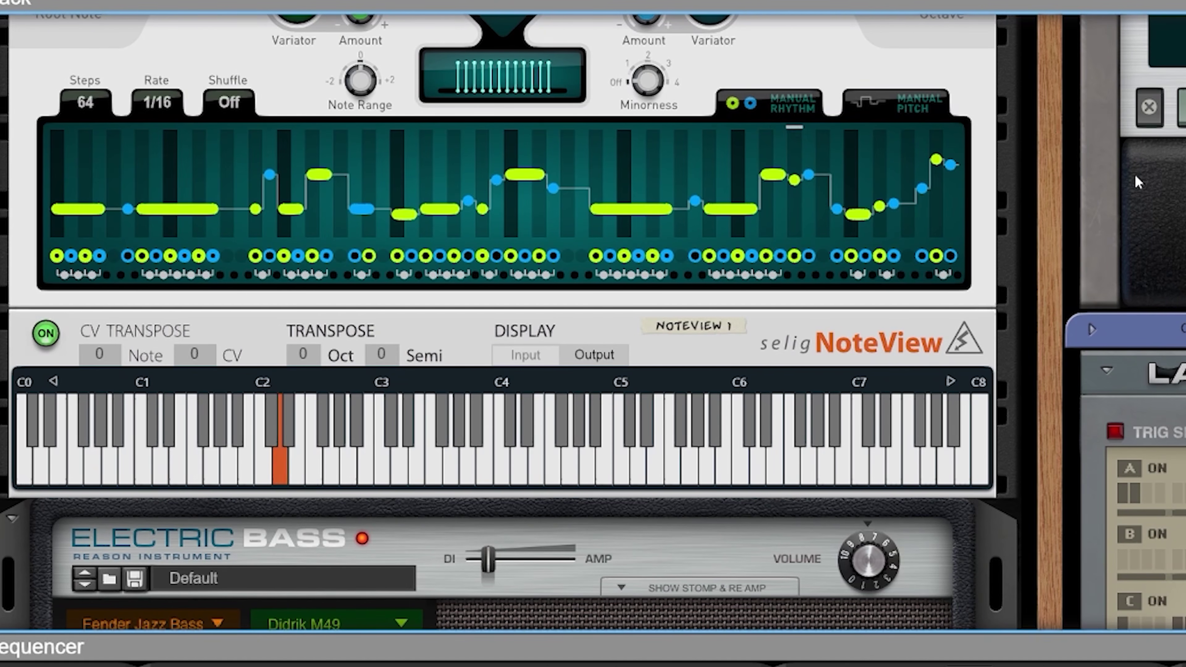
{"action": "scroll", "coordinate": [1060, 438], "scroll_direction": "up", "scroll_amount": 10}
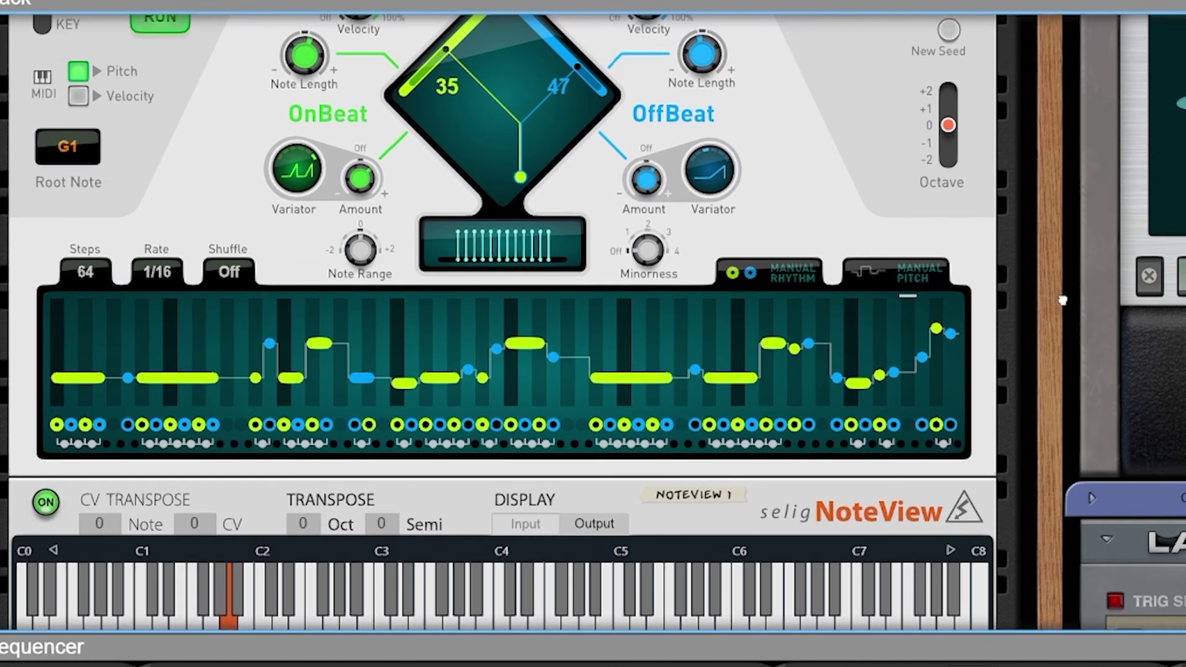